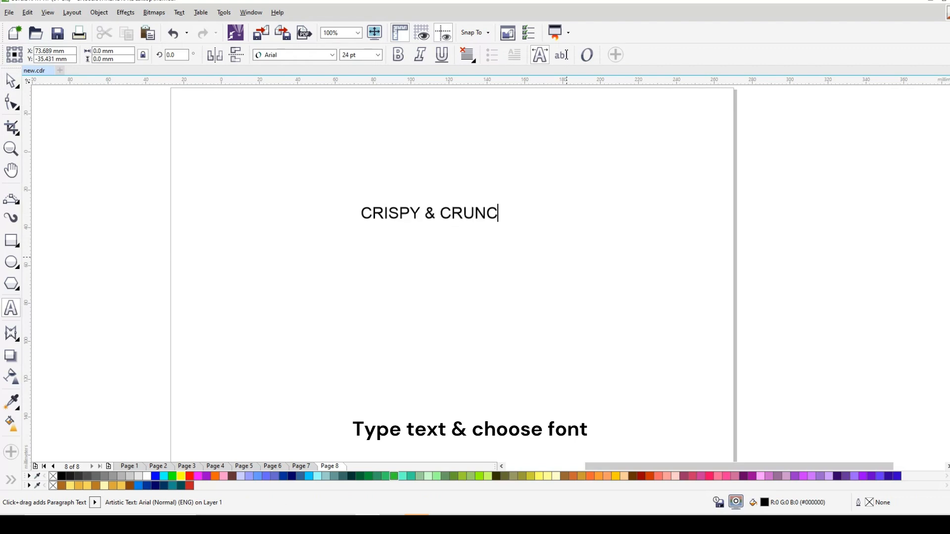
Set the CRISPY & CRUNCHY text in Bernard MT Condensed and enlarge it from its centre to about 98 pt
click(10, 81)
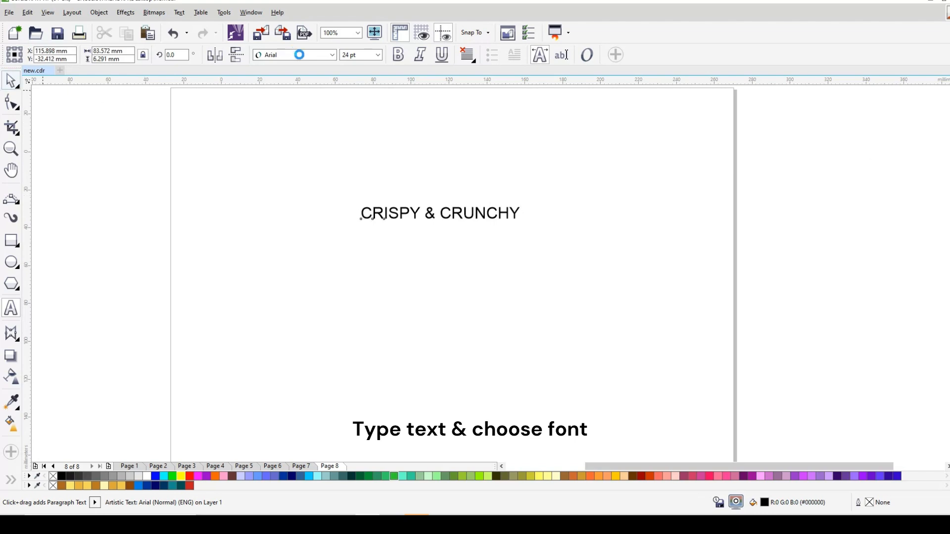
click(332, 55)
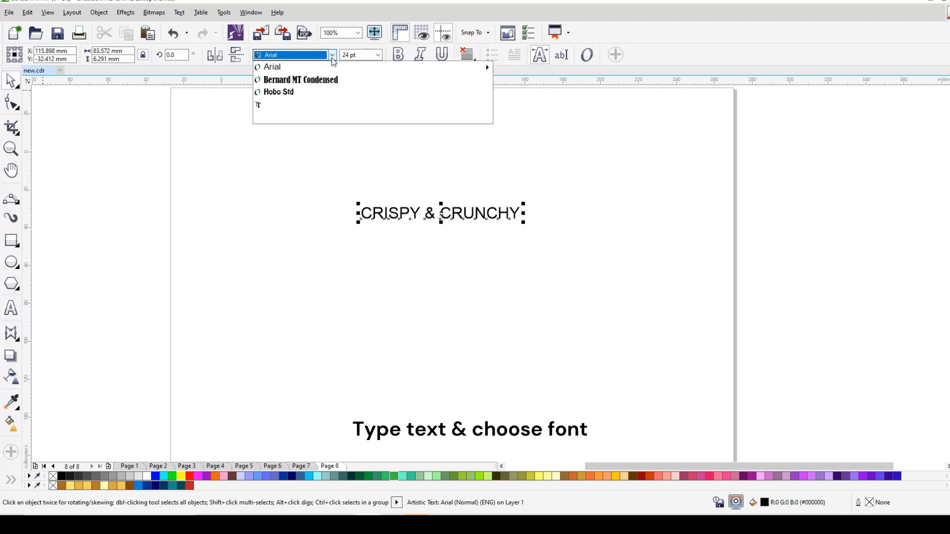
click(320, 83)
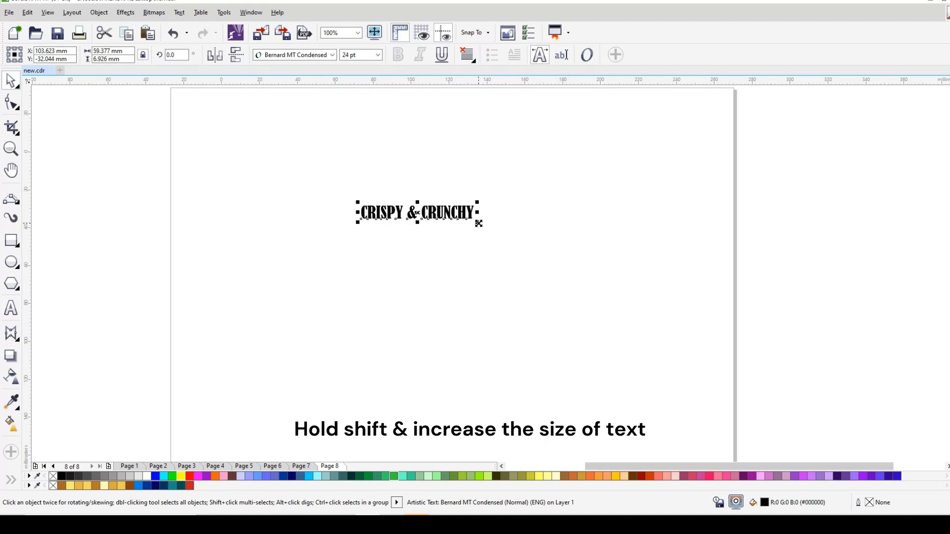
drag(478, 224, 658, 258)
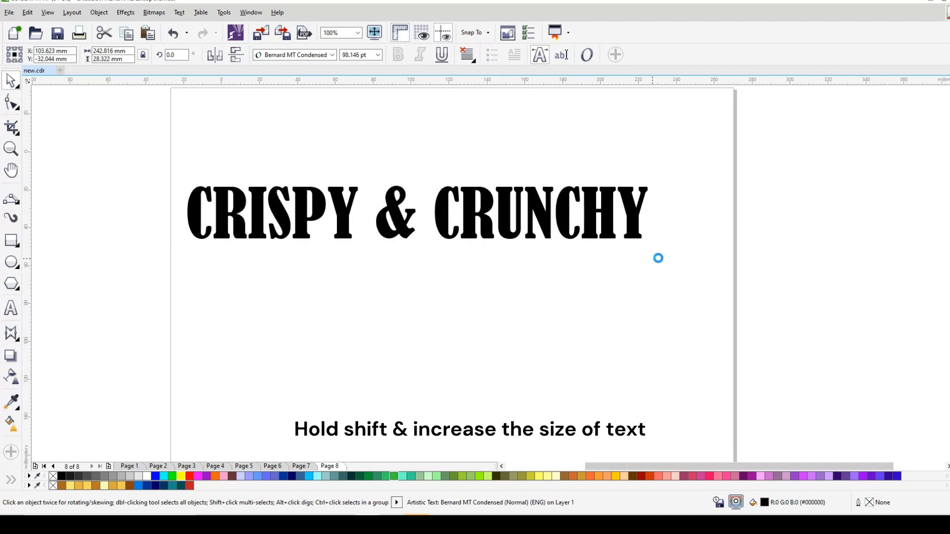
Break the CRISPY & CRUNCHY text apart into separate words
click(487, 231)
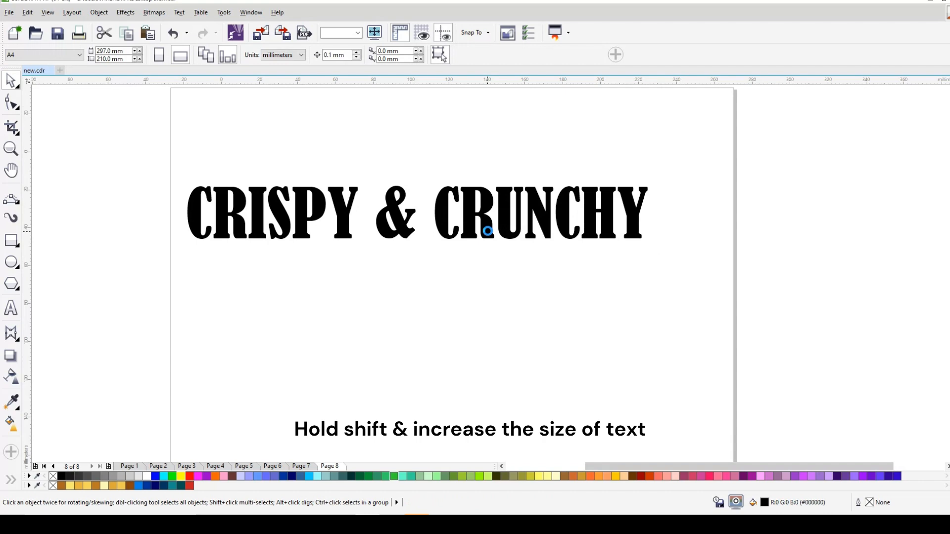
click(574, 222)
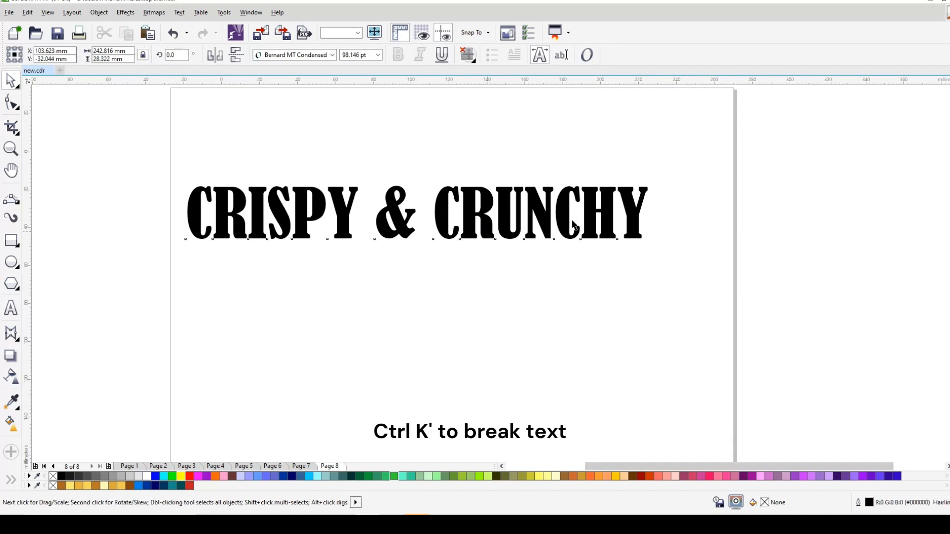
key(ctrl+k)
click(409, 172)
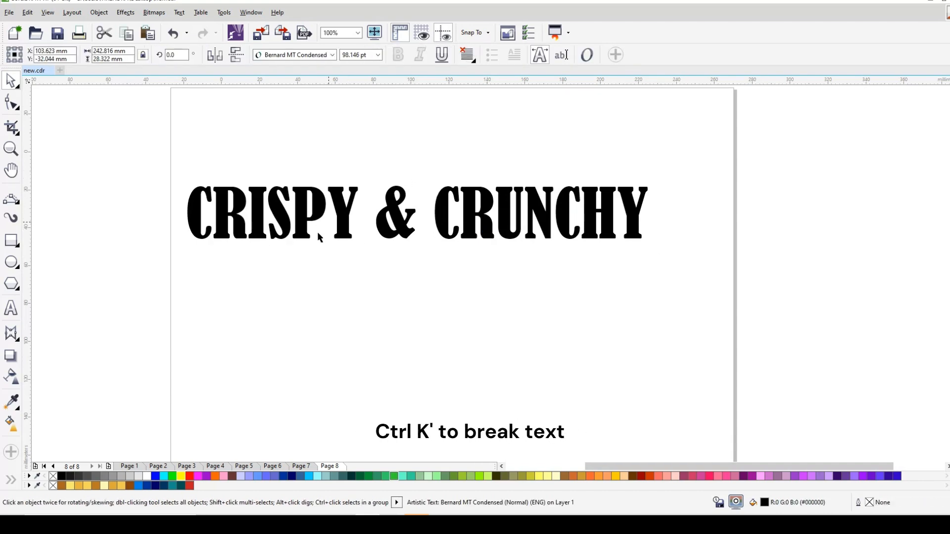
Stack the words by moving CRISPY above the ampersand and CRUNCHY below it
click(333, 228)
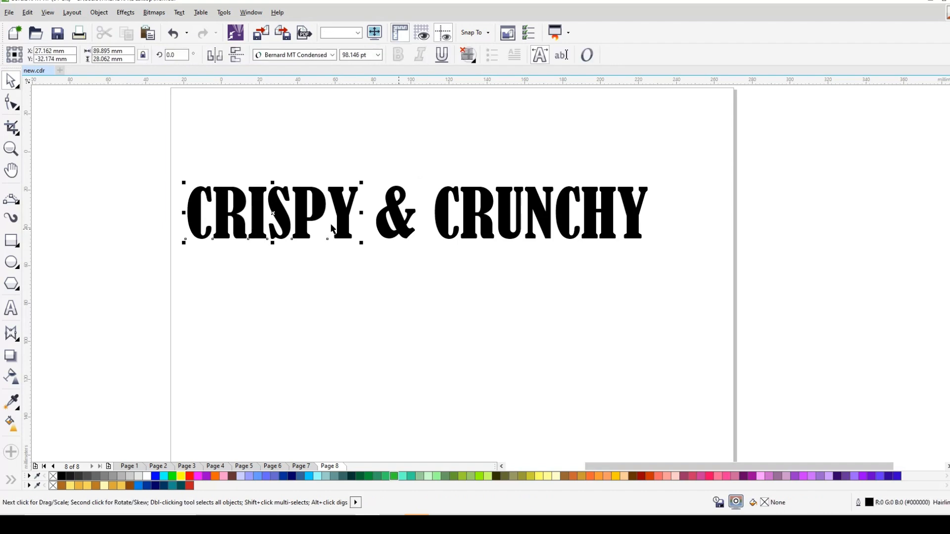
drag(292, 220, 459, 144)
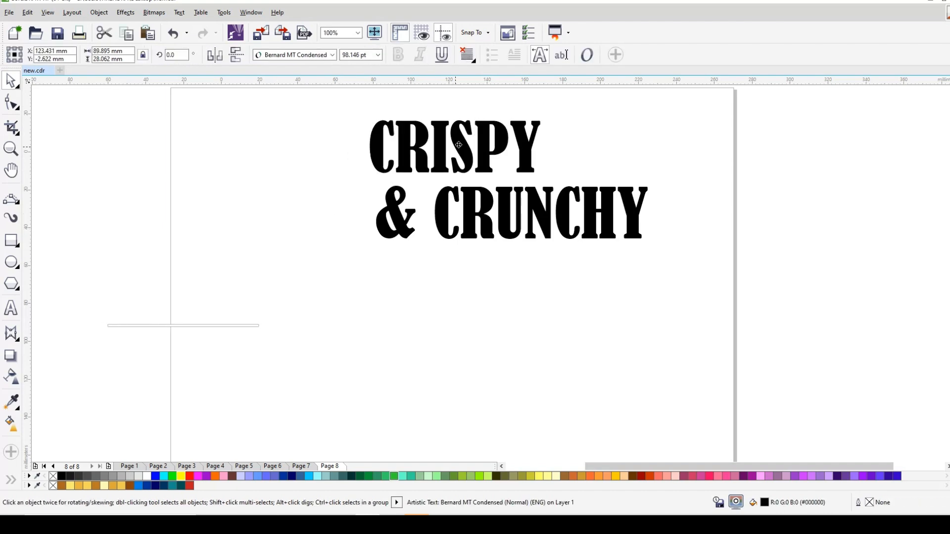
click(544, 213)
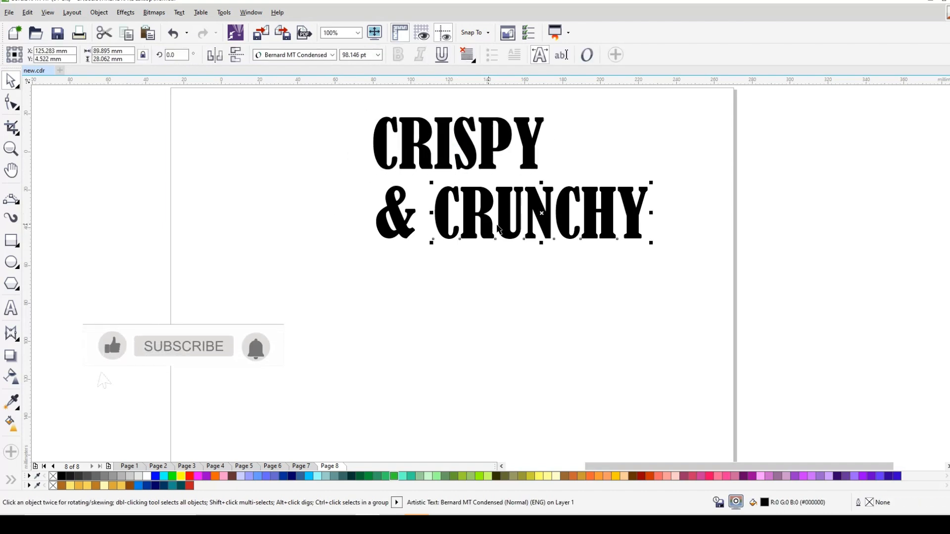
drag(545, 214, 473, 277)
Align CRISPY, the ampersand and CRUNCHY on a common vertical centre line, using CRUNCHY as the reference
click(398, 214)
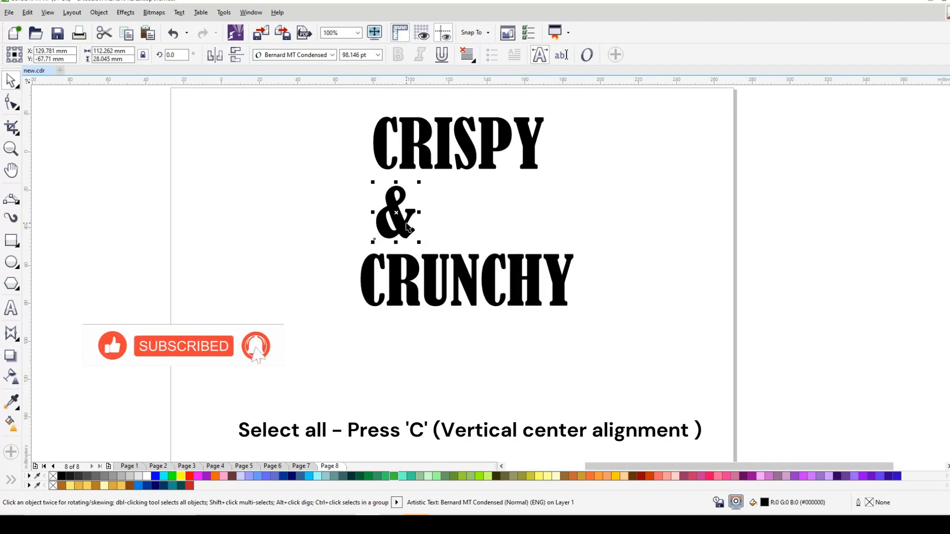
click(444, 168)
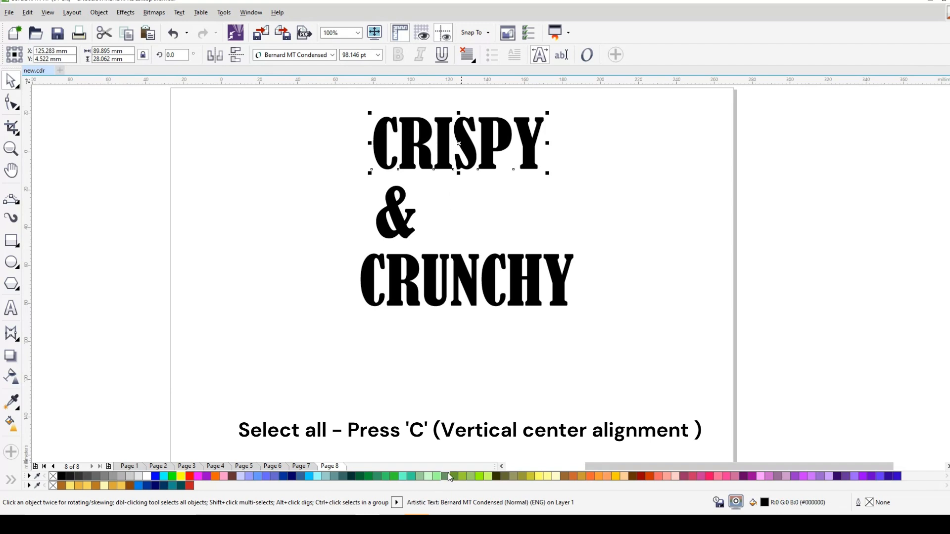
shift+click(404, 227)
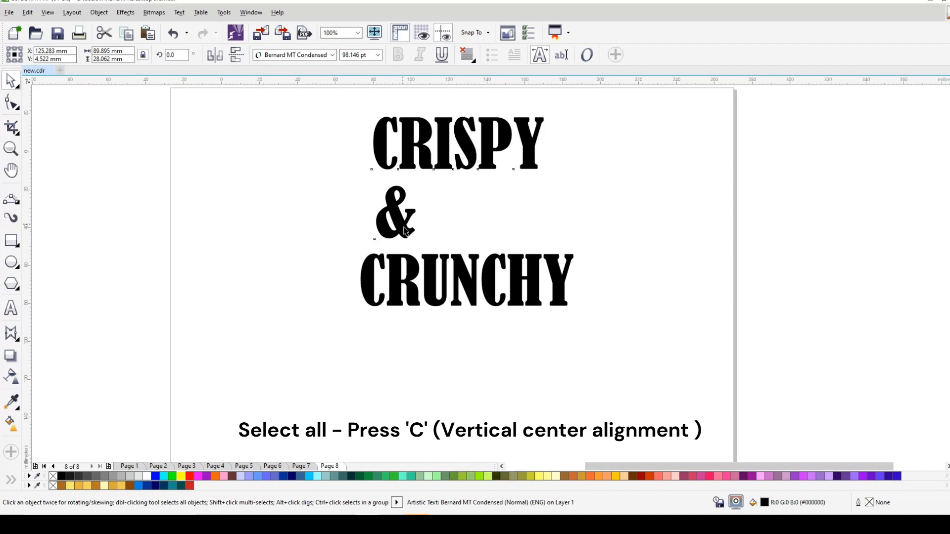
shift+click(445, 283)
key(c)
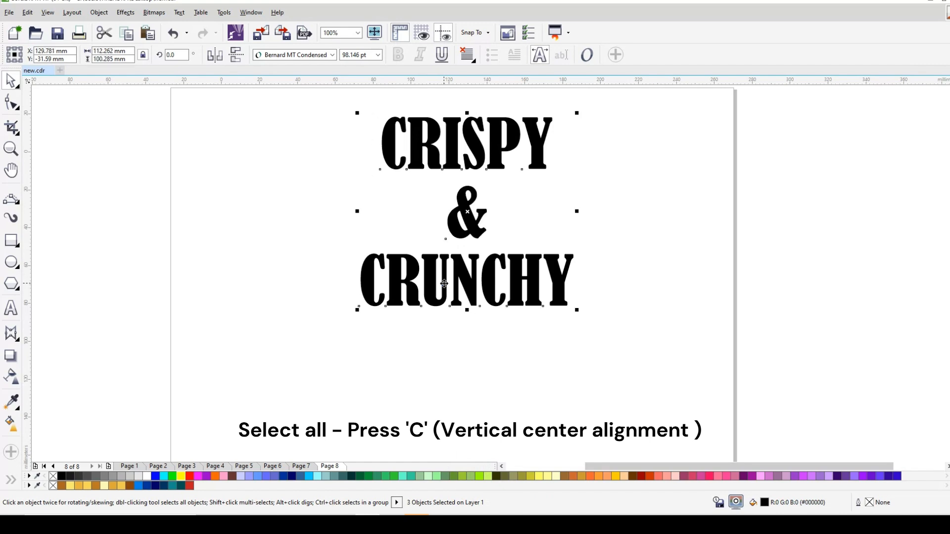
click(651, 190)
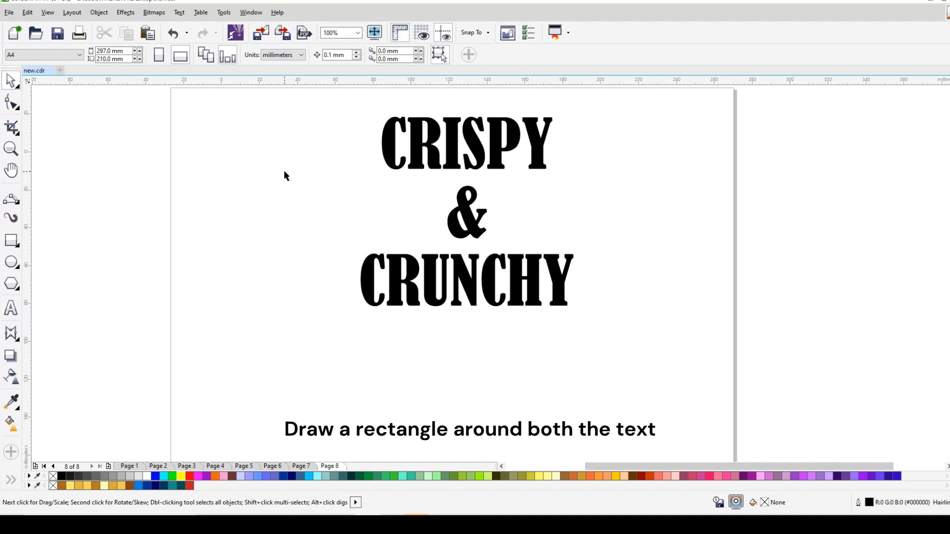
Draw a rectangle closely around the word CRISPY, adjusted to about 97 mm wide and 29 mm high
click(12, 242)
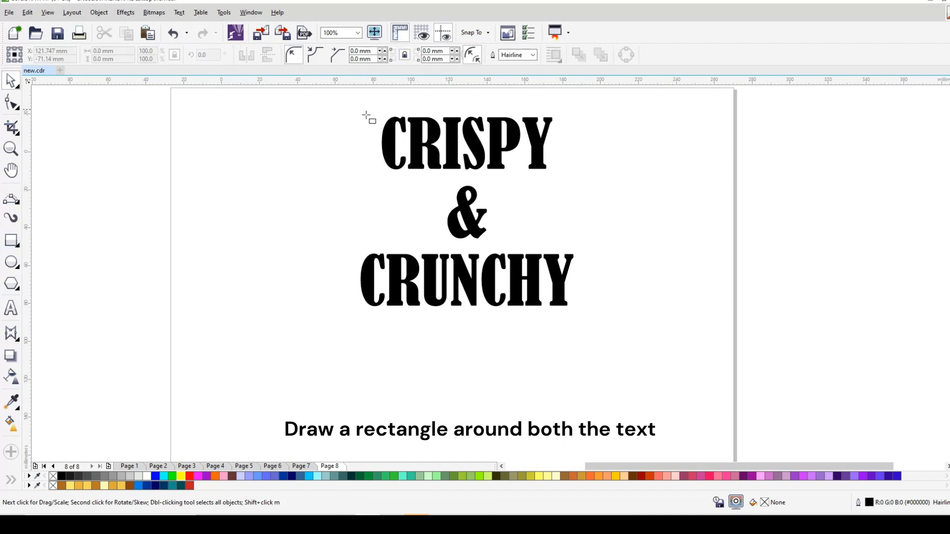
drag(367, 115, 561, 171)
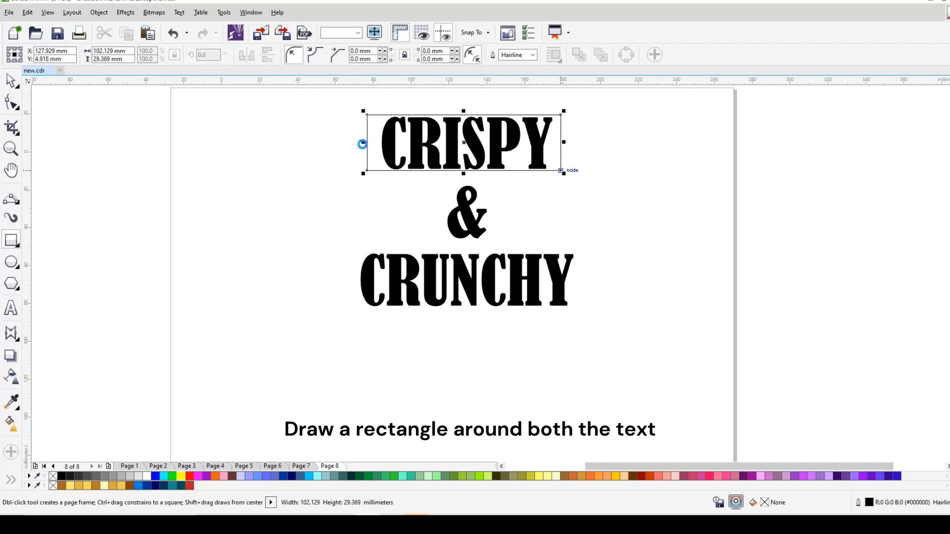
drag(364, 143, 372, 142)
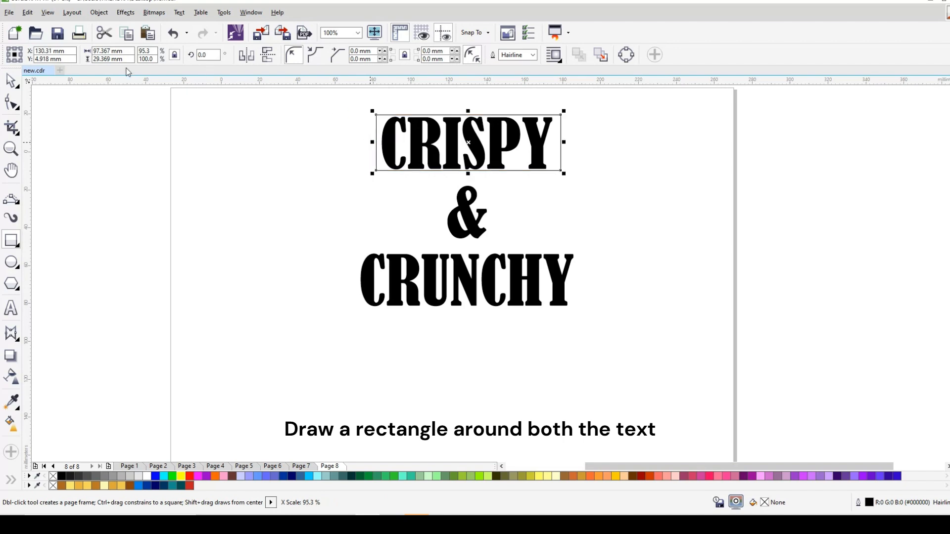
Duplicate the rectangle onto the word CRUNCHY and widen the copy symmetrically to about 125 mm
key(space)
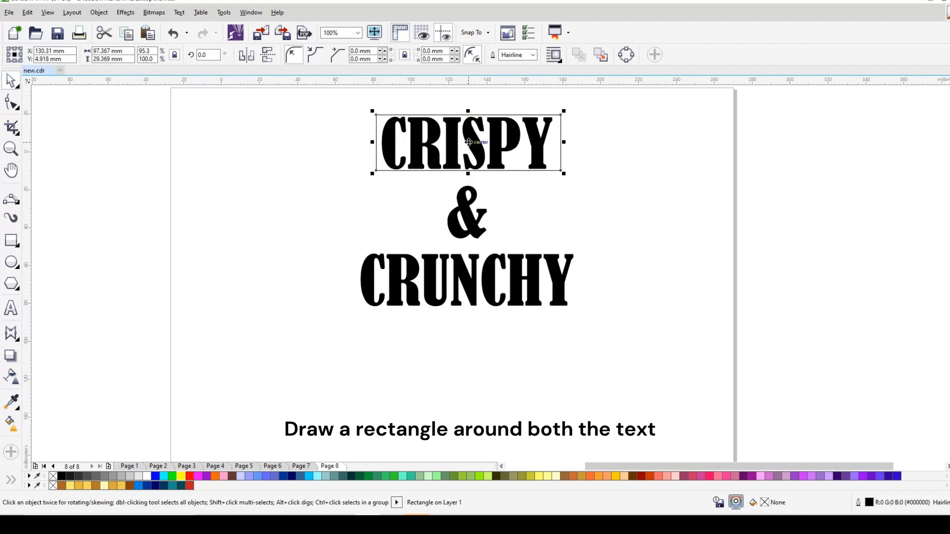
drag(468, 142, 467, 279)
right_click(468, 280)
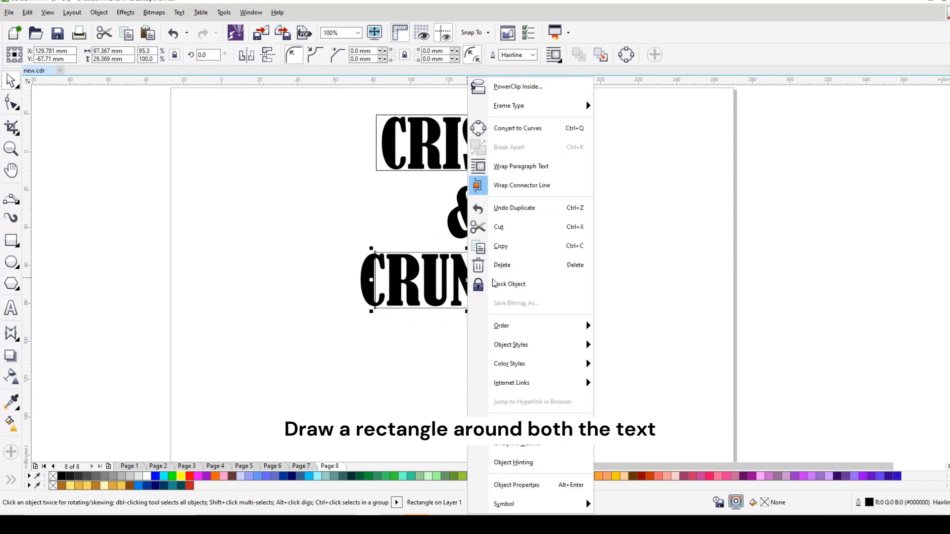
click(323, 292)
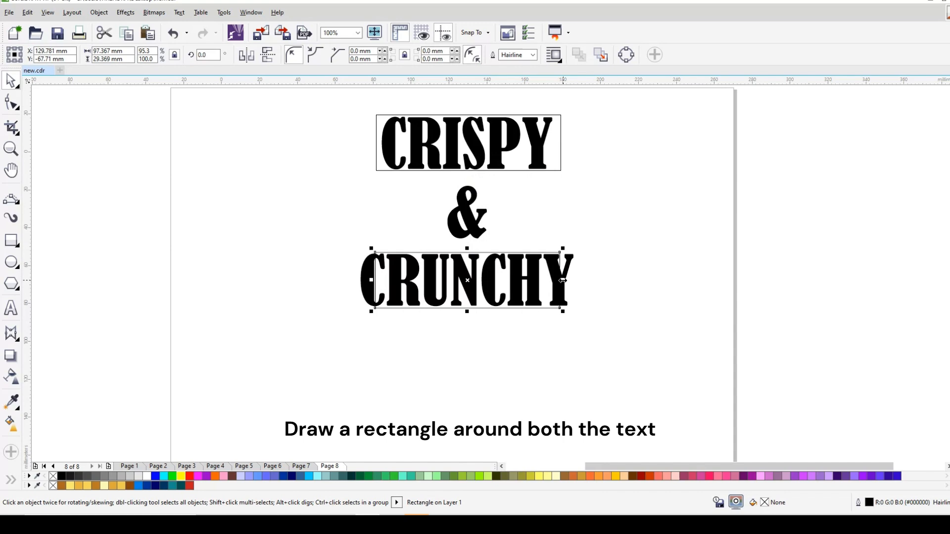
drag(563, 281, 588, 281)
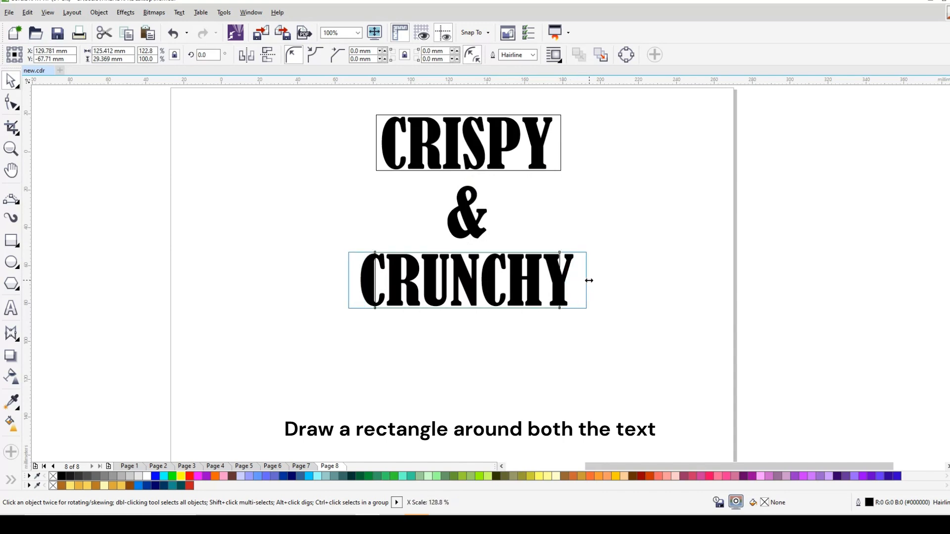
Centre the CRISPY text and its rectangle on each other horizontally and vertically
click(561, 142)
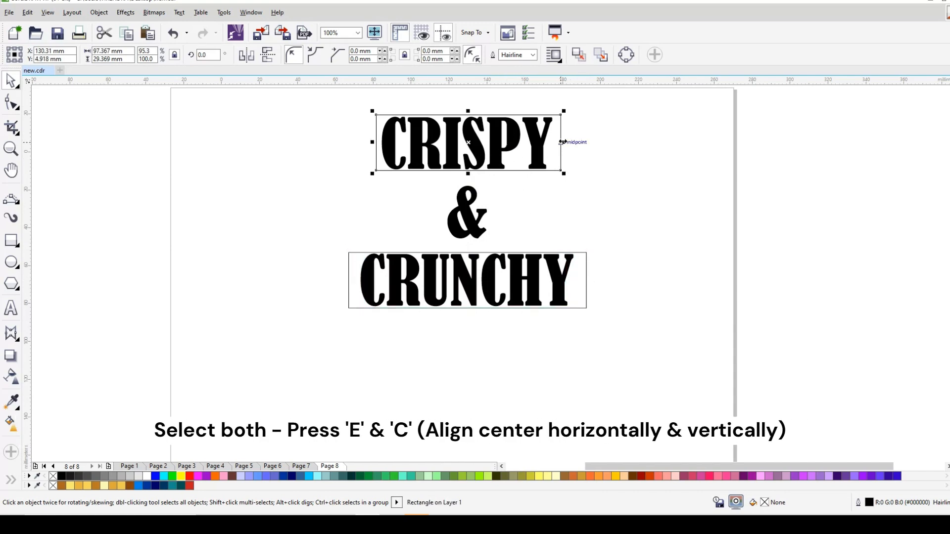
drag(351, 103, 641, 186)
key(e)
key(c)
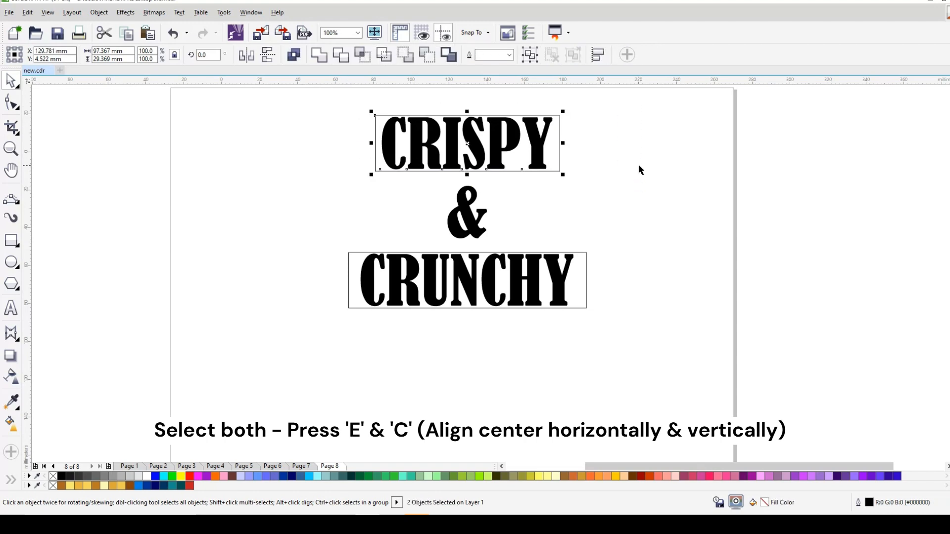
click(518, 166)
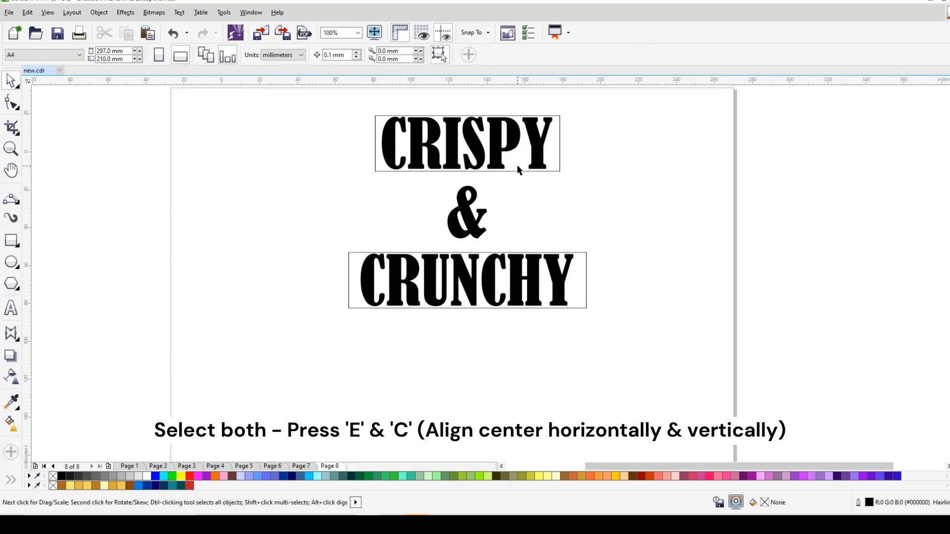
Move the CRISPY text out of its rectangle to the right edge of the page
click(517, 172)
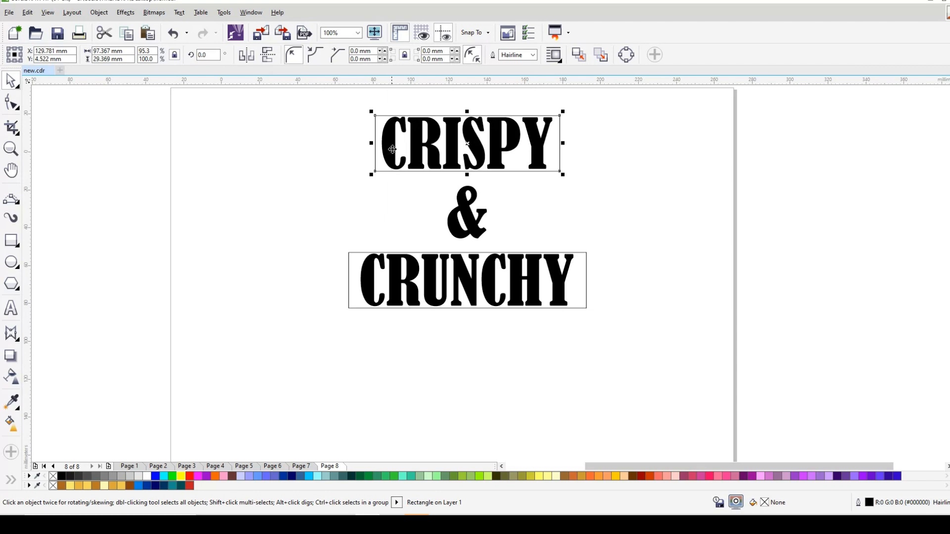
click(622, 130)
click(547, 141)
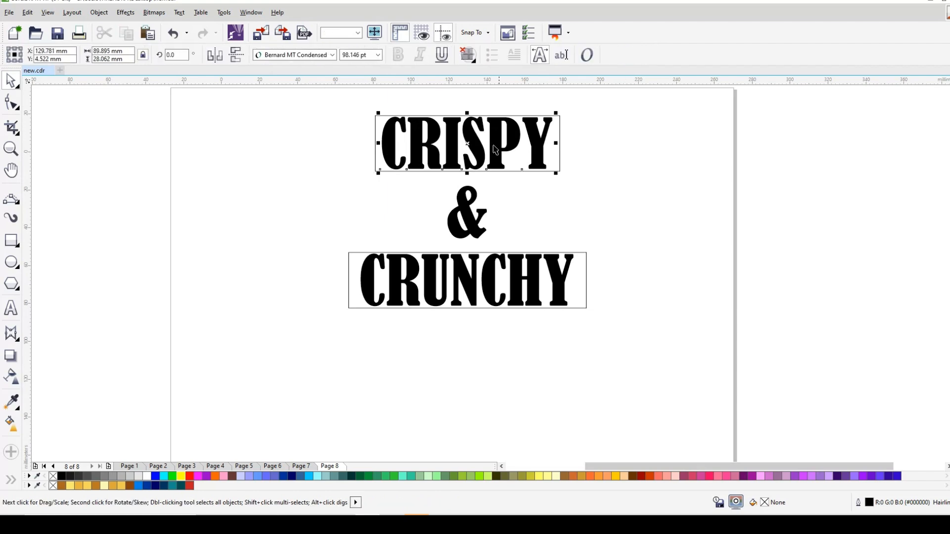
drag(467, 144, 728, 197)
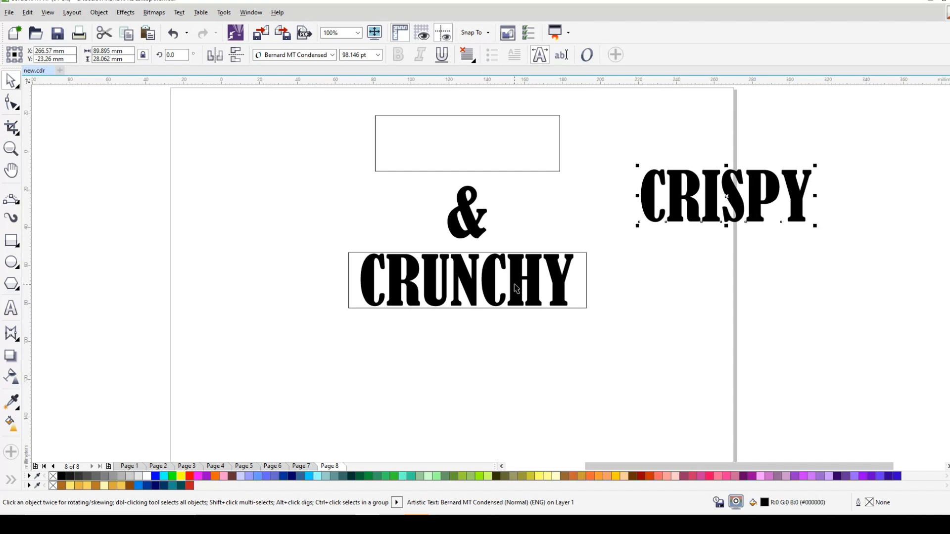
click(514, 288)
drag(469, 281, 617, 390)
key(ctrl+z)
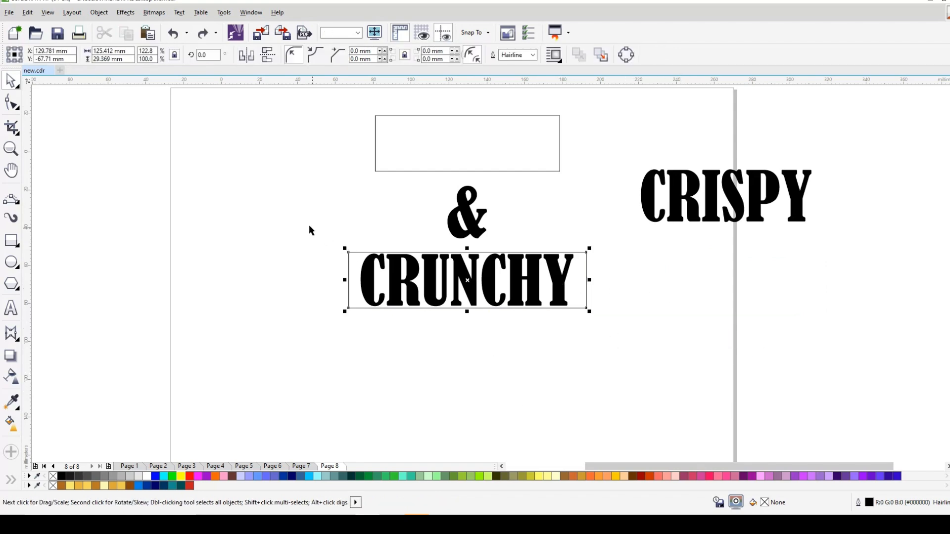
Move the CRUNCHY text out of its rectangle to the empty area below, leaving the rectangle in place
drag(253, 214, 572, 364)
click(482, 296)
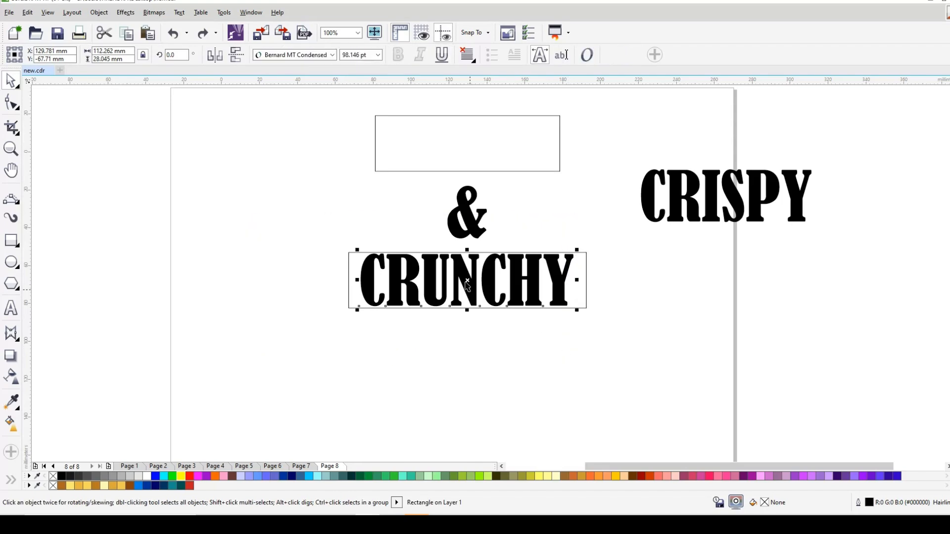
drag(468, 284, 521, 383)
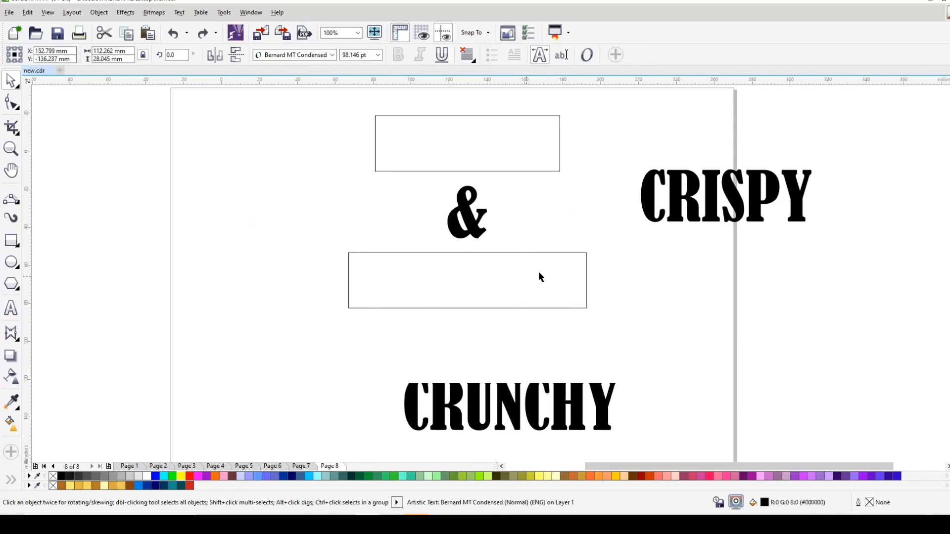
Move the ampersand out from between the two rectangles to a spot below the CRISPY text
click(452, 134)
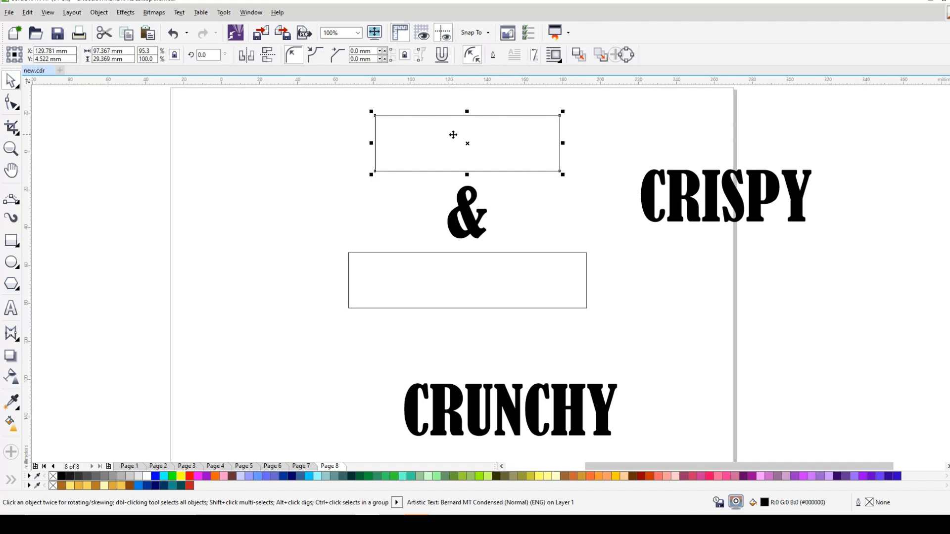
scroll(451, 134, up, 2)
click(483, 286)
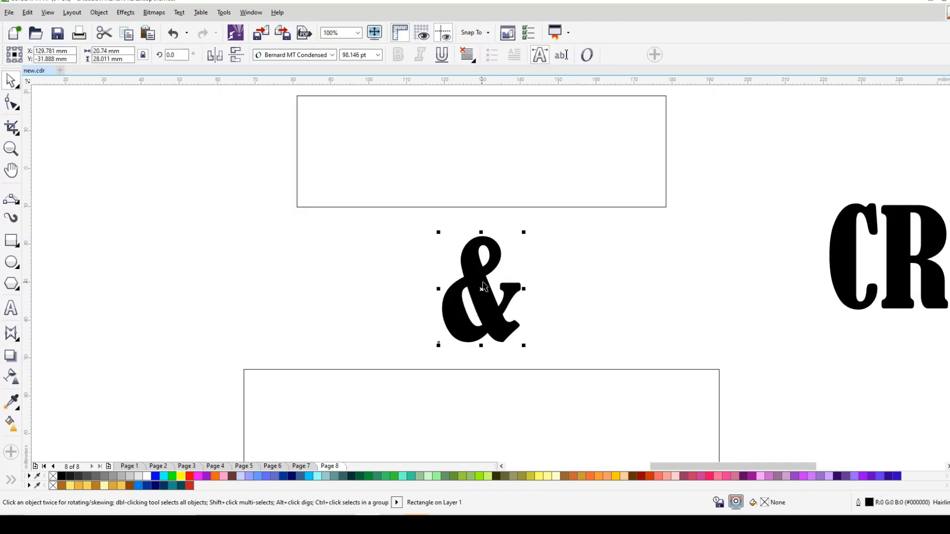
drag(486, 291, 866, 363)
Apply a Single Arc envelope to the upper rectangle, bowing its top and bottom edges downward by about 11.6 mm
click(545, 173)
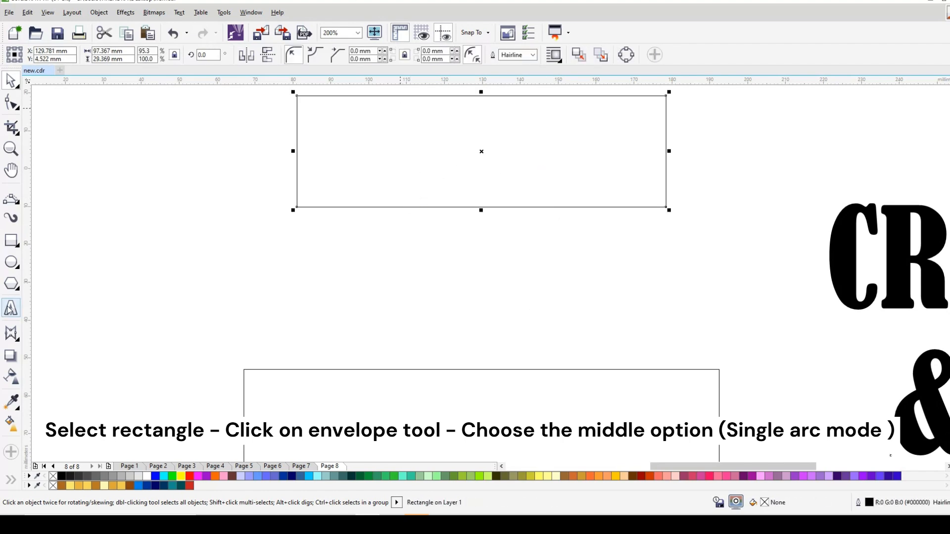
click(11, 333)
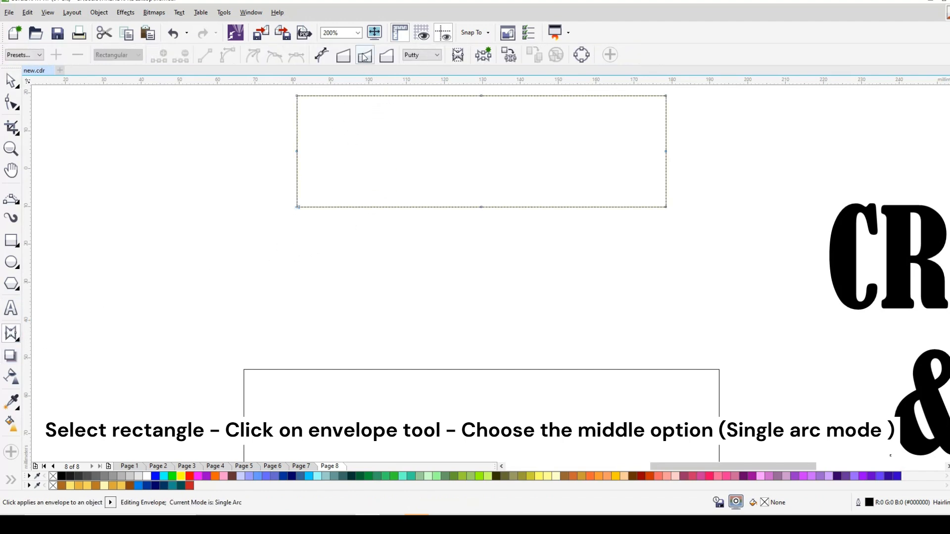
scroll(474, 152, down, 2)
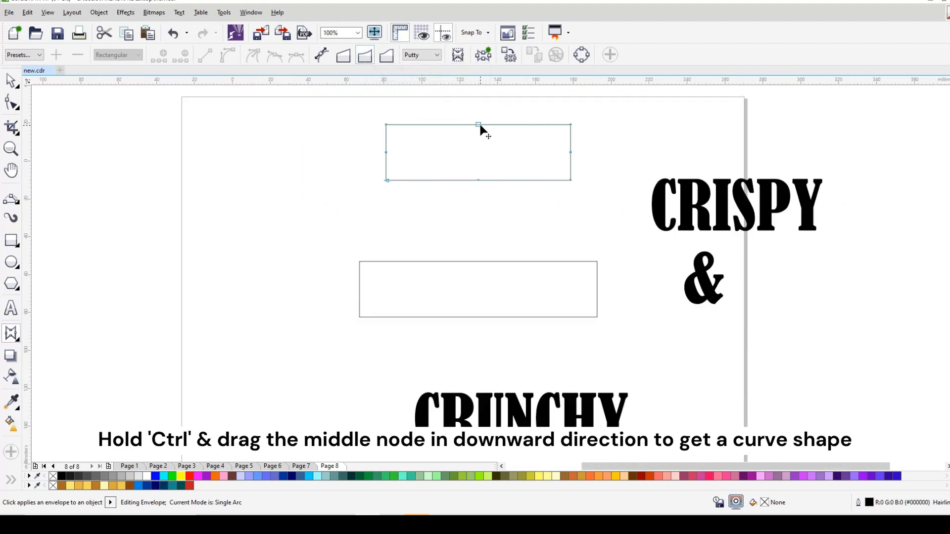
drag(478, 124, 483, 147)
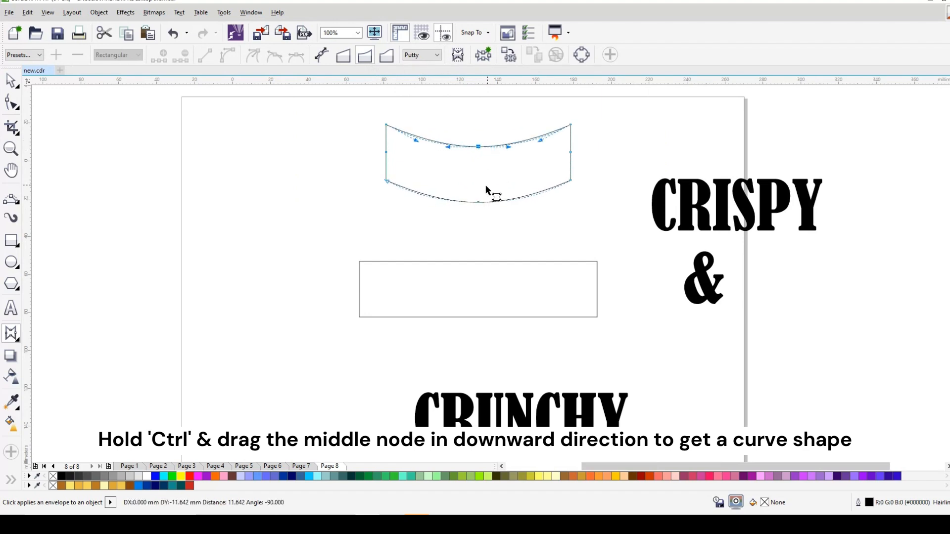
scroll(480, 179, up, 2)
scroll(479, 178, down, 2)
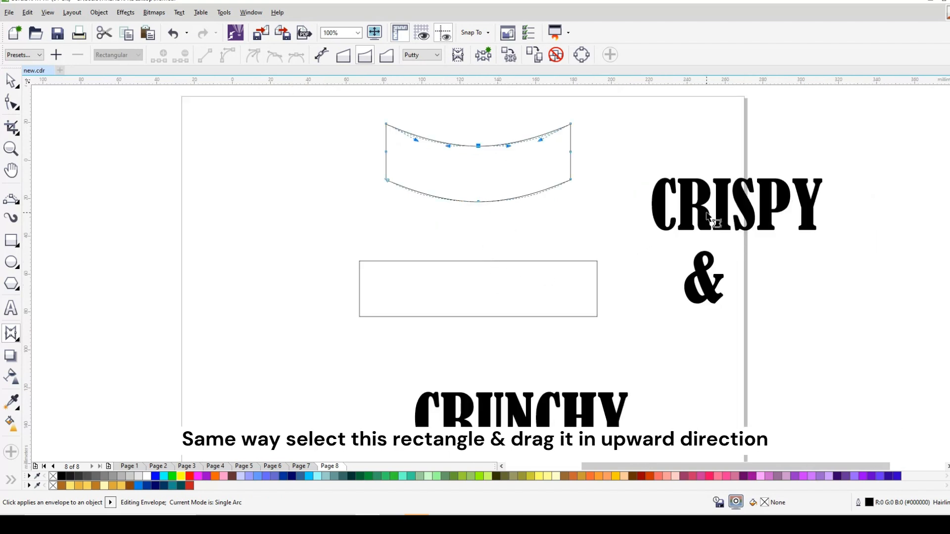
Bow the lower rectangle's top and bottom edges upward into a matching arch with the Single Arc envelope
click(458, 288)
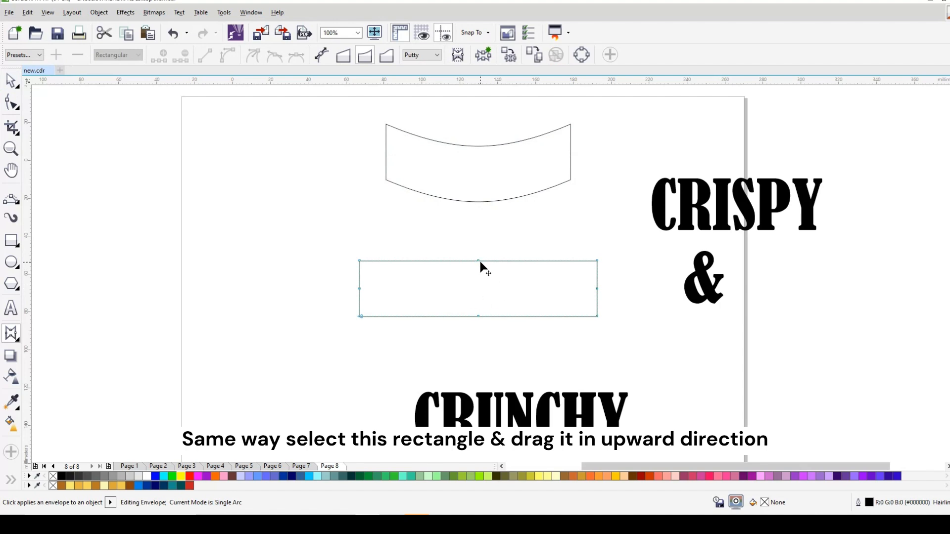
drag(480, 263, 478, 241)
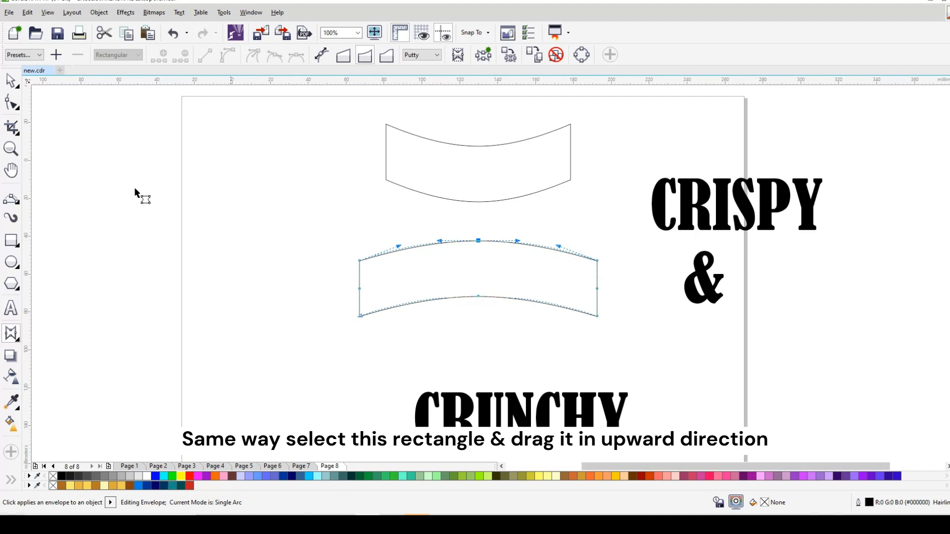
click(11, 81)
Select the CRISPY text and open the Envelope effect's settings
scroll(337, 278, down, 2)
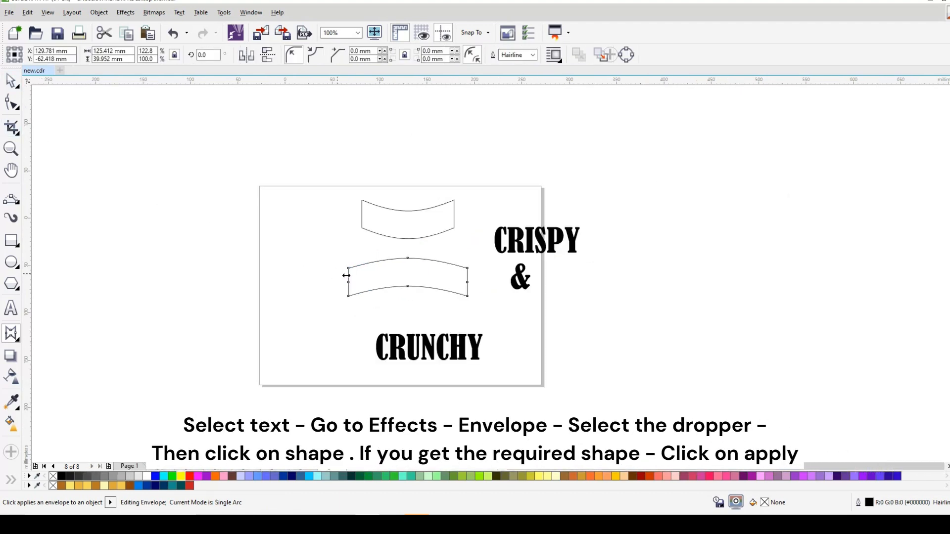
scroll(401, 282, up, 2)
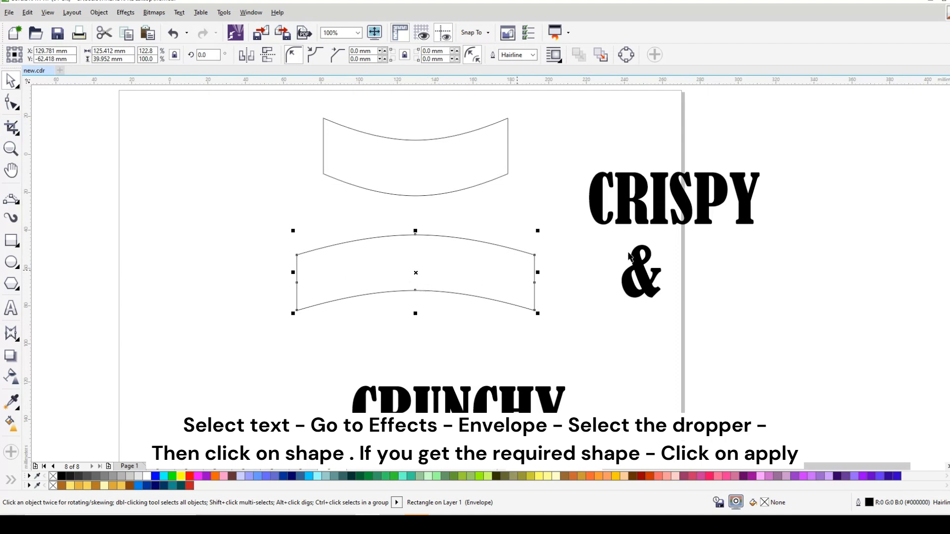
click(691, 210)
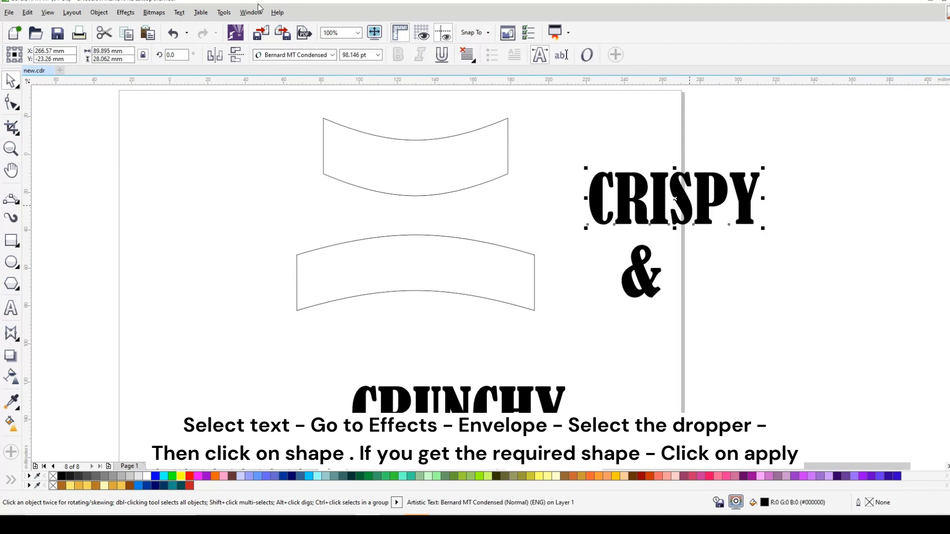
click(125, 12)
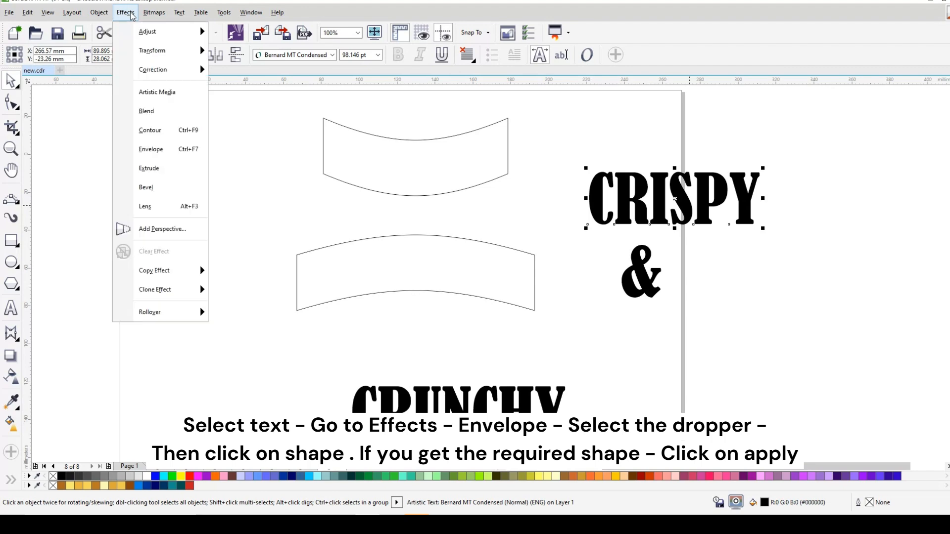
click(151, 149)
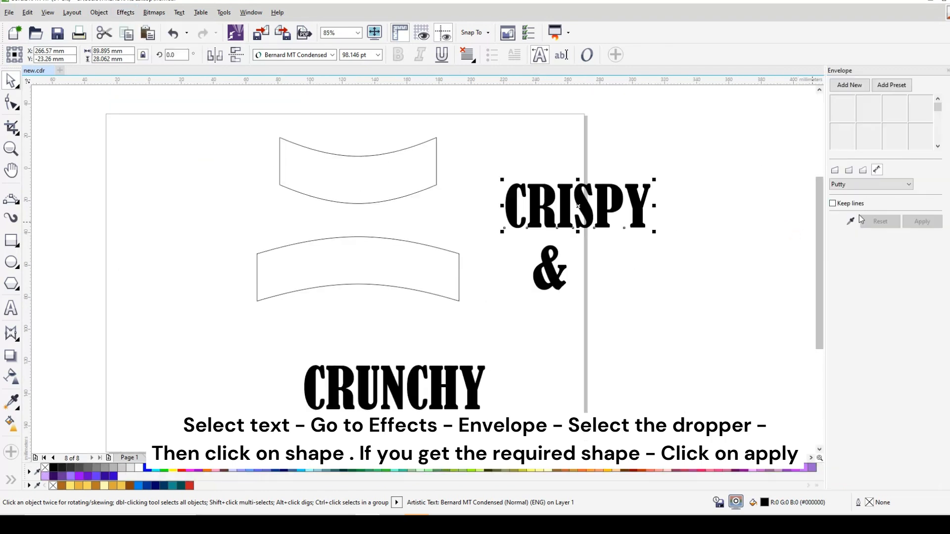
Try to shape the CRISPY text with an envelope sampled from the upper curved rectangle, and undo it
click(850, 222)
click(407, 184)
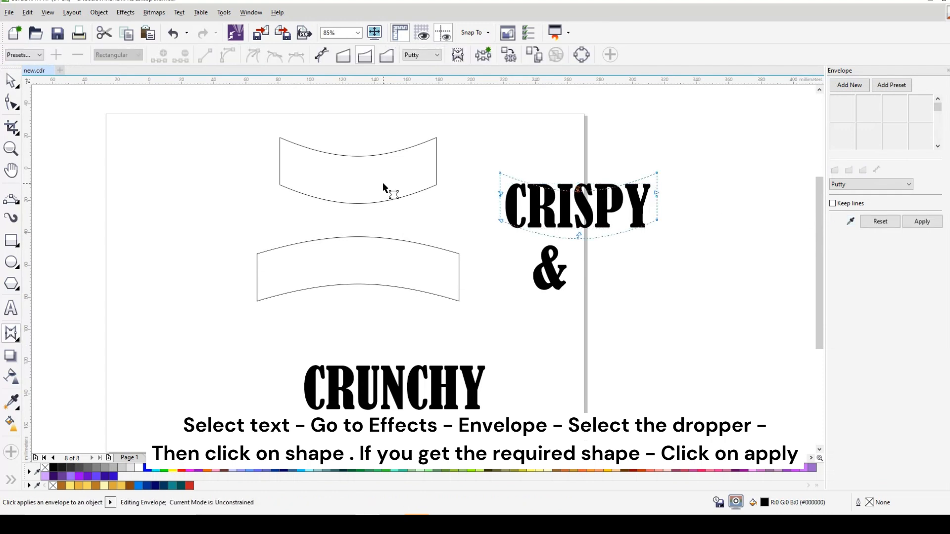
click(916, 223)
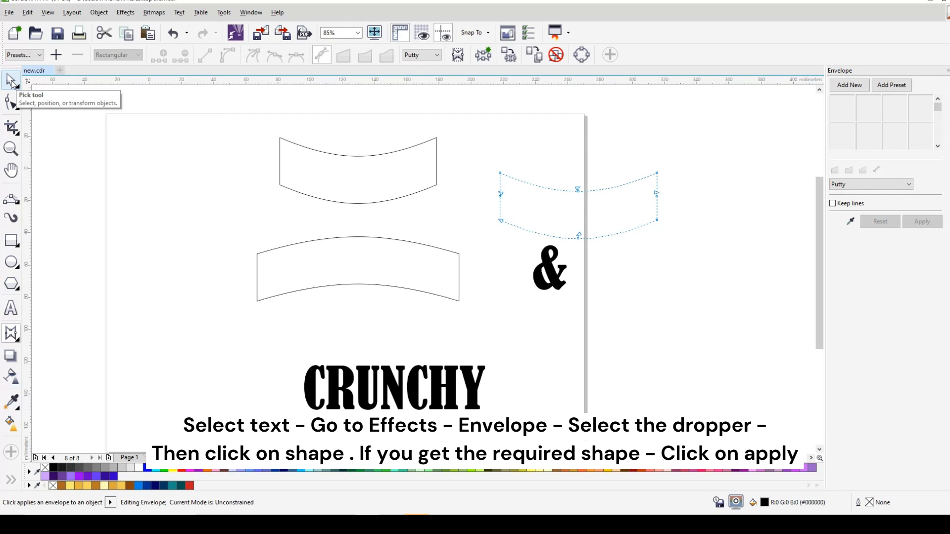
click(11, 81)
click(542, 229)
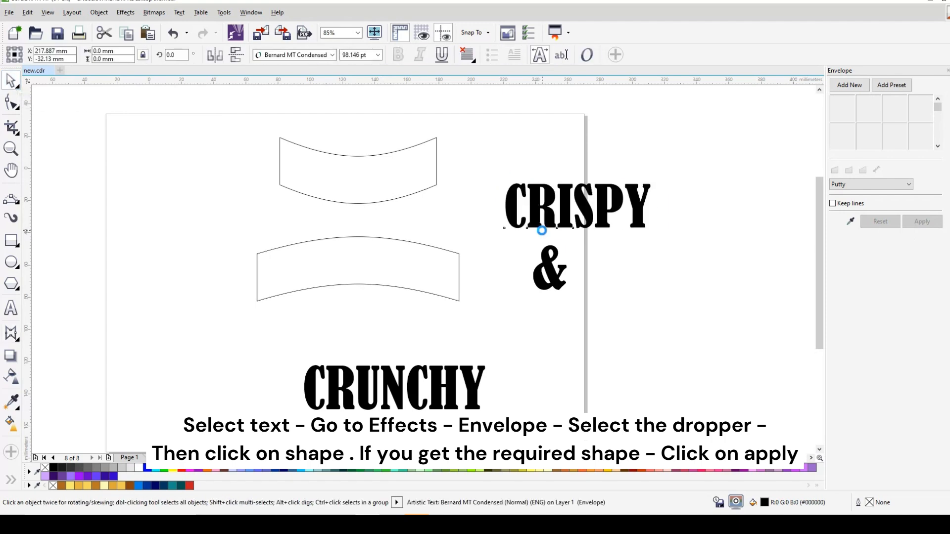
key(ctrl+z)
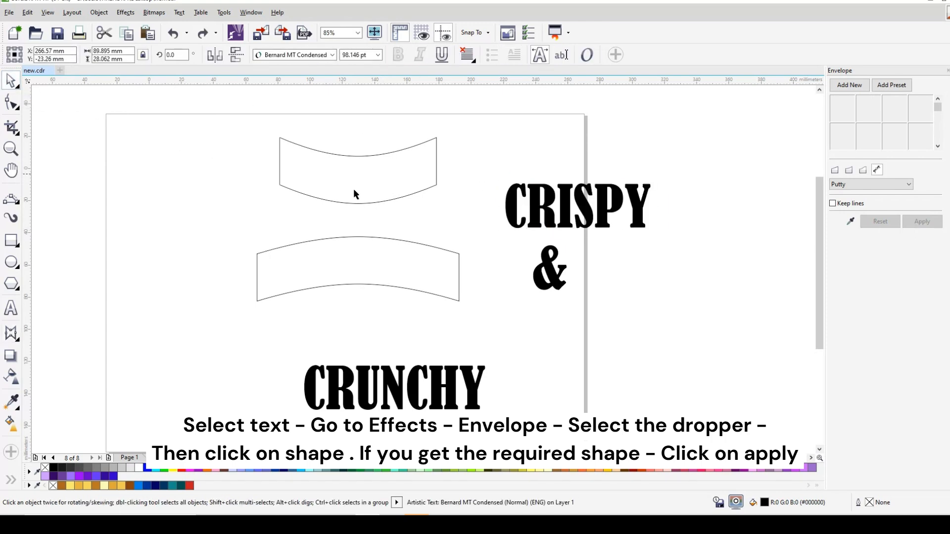
Convert the upper and lower curved rectangles to curves
click(354, 191)
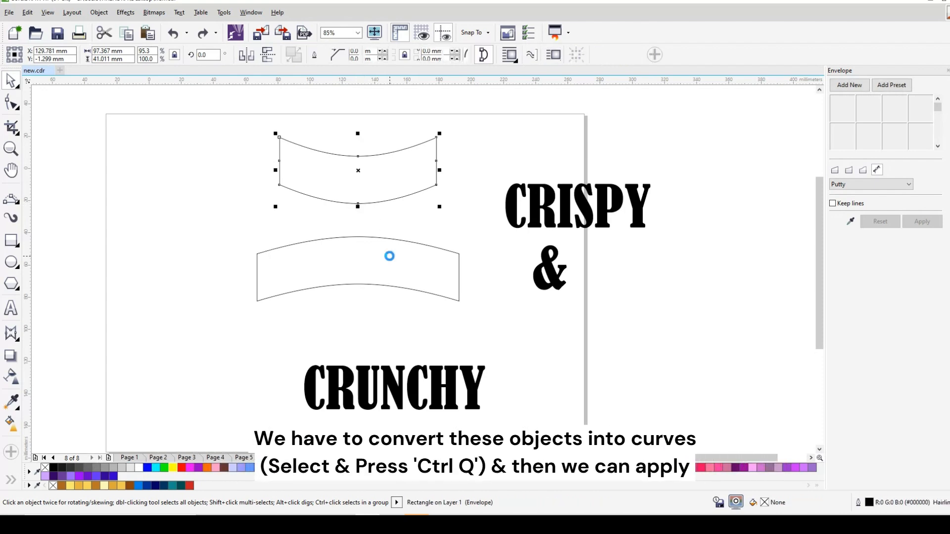
click(389, 256)
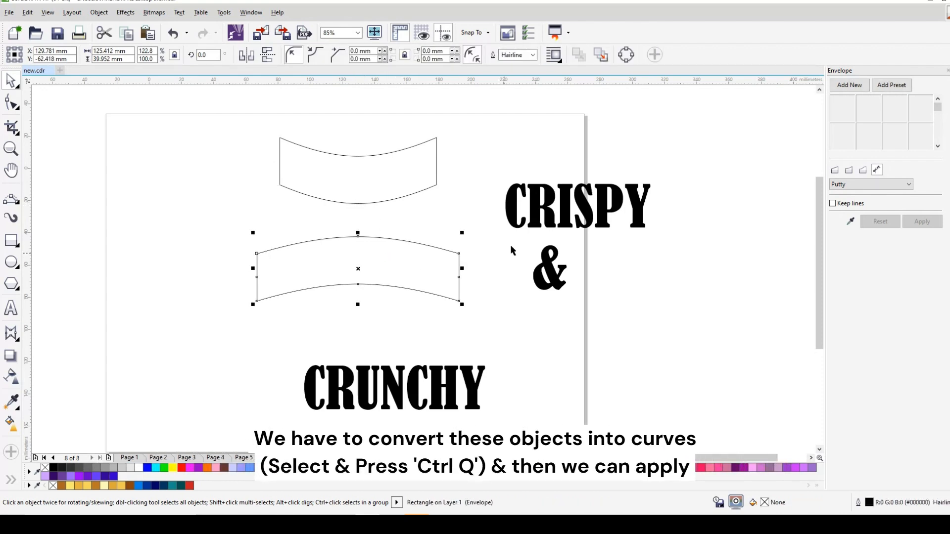
key(ctrl+q)
Shape the CRISPY text with an envelope sampled from the upper curved shape
click(602, 217)
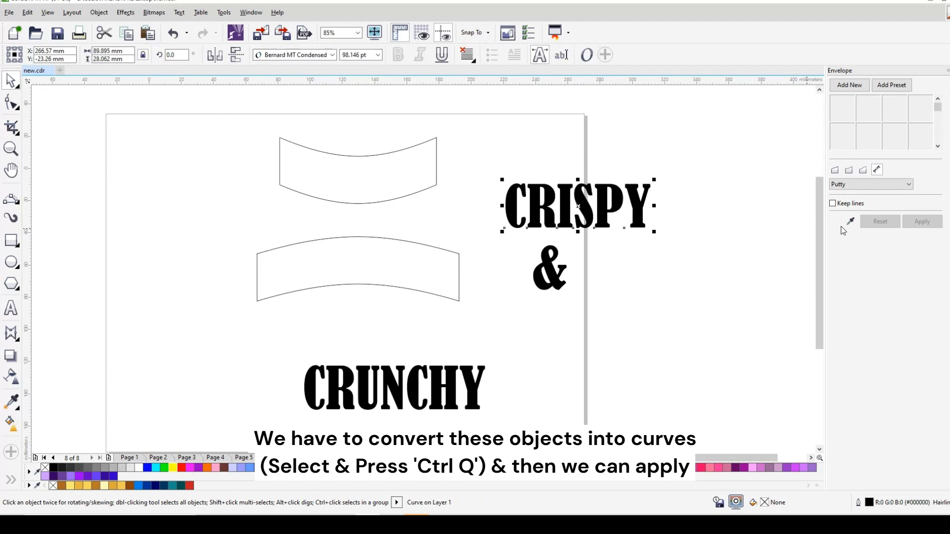
click(351, 174)
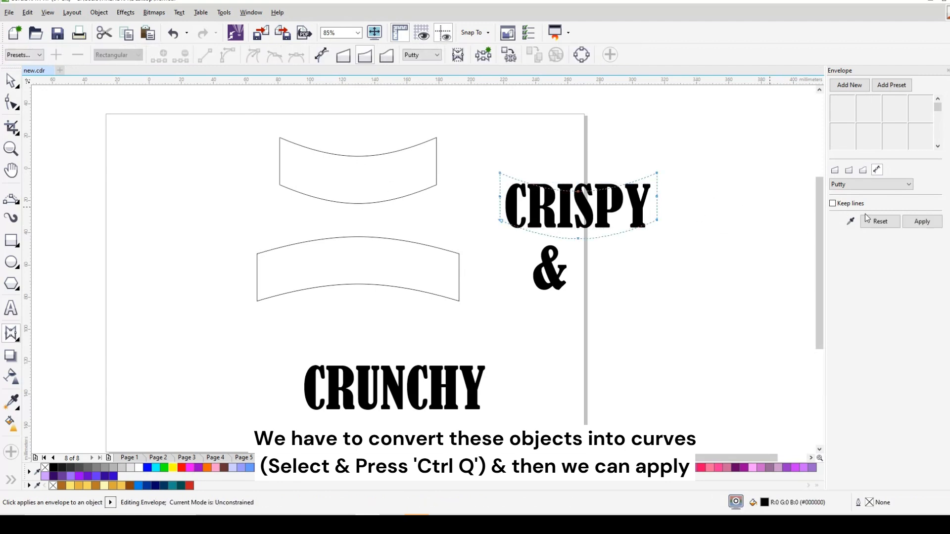
click(923, 220)
click(10, 80)
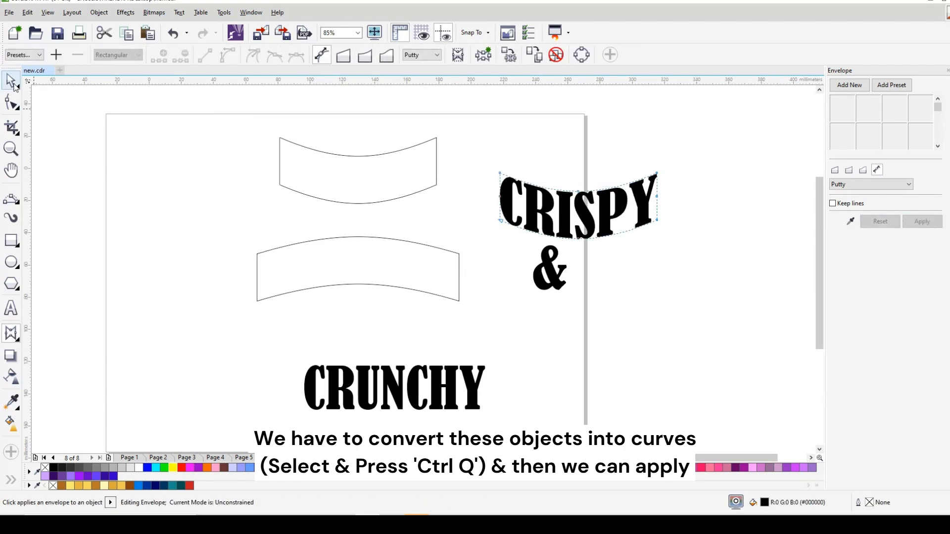
Shape the CRUNCHY text with an envelope sampled from the lower arched shape
click(483, 387)
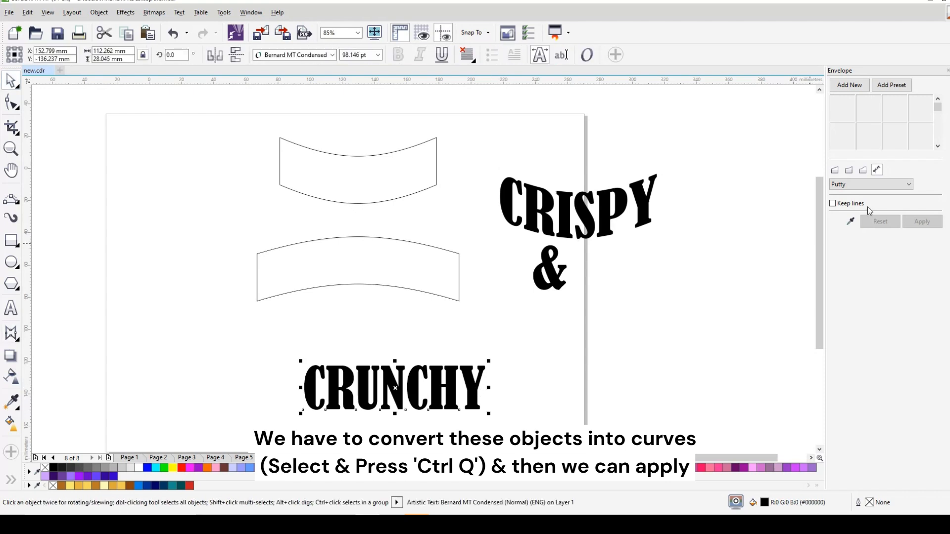
click(850, 223)
click(384, 269)
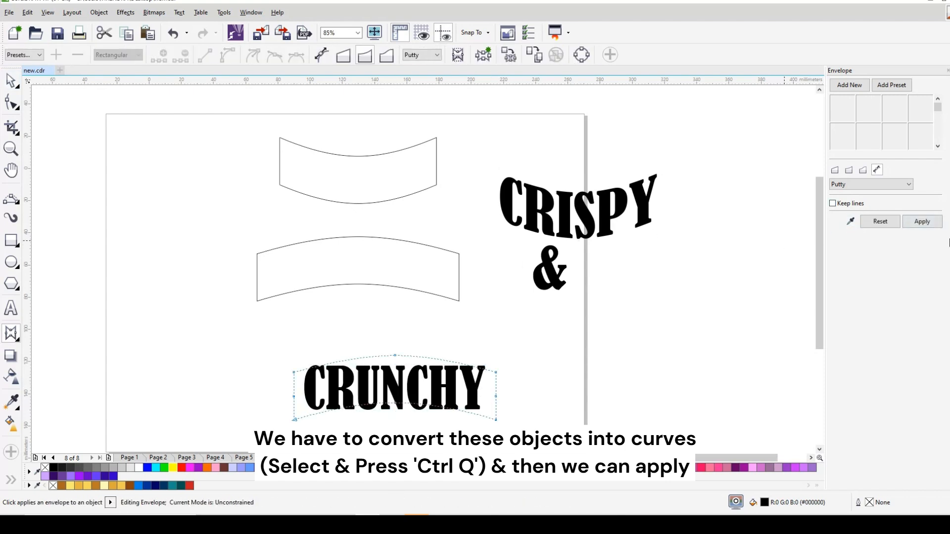
click(923, 221)
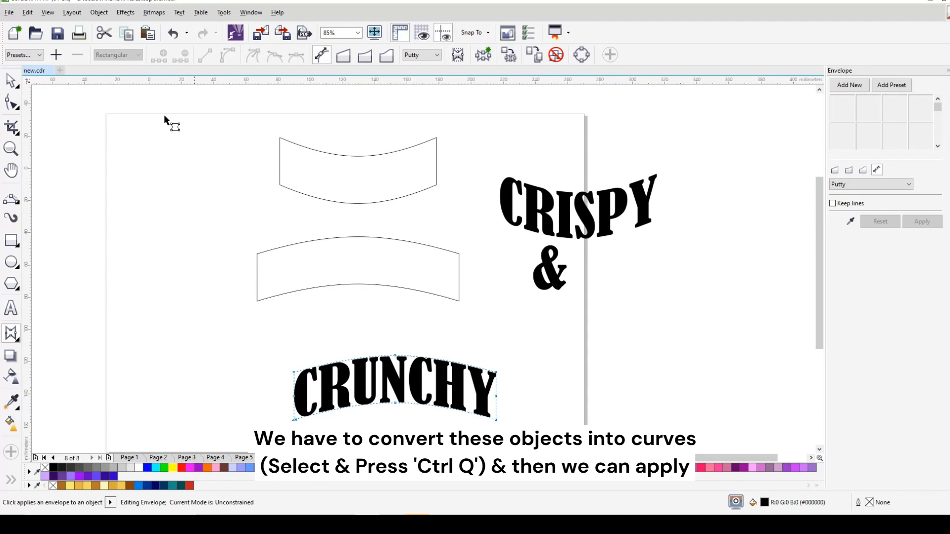
key(space)
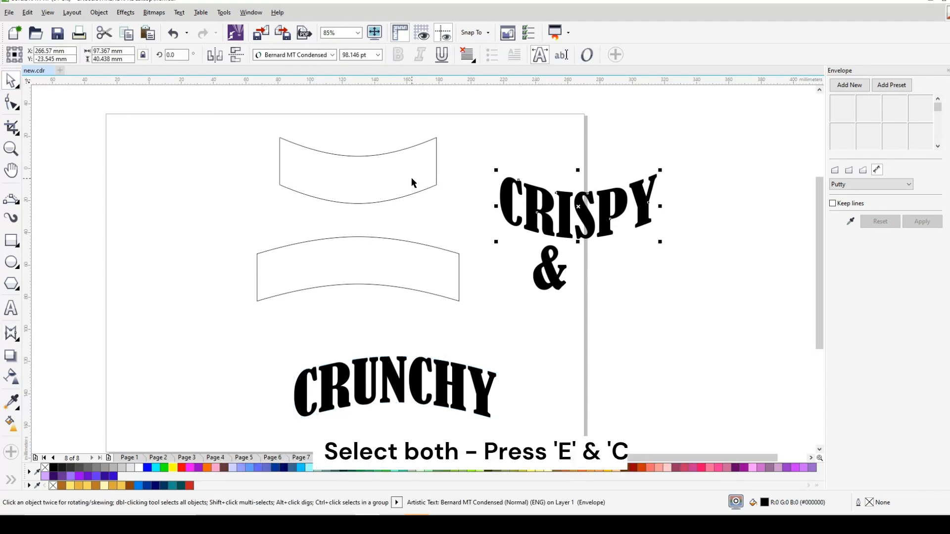
Centre the warped CRISPY text horizontally and vertically on the upper curved shape
shift+click(412, 178)
key(e)
key(c)
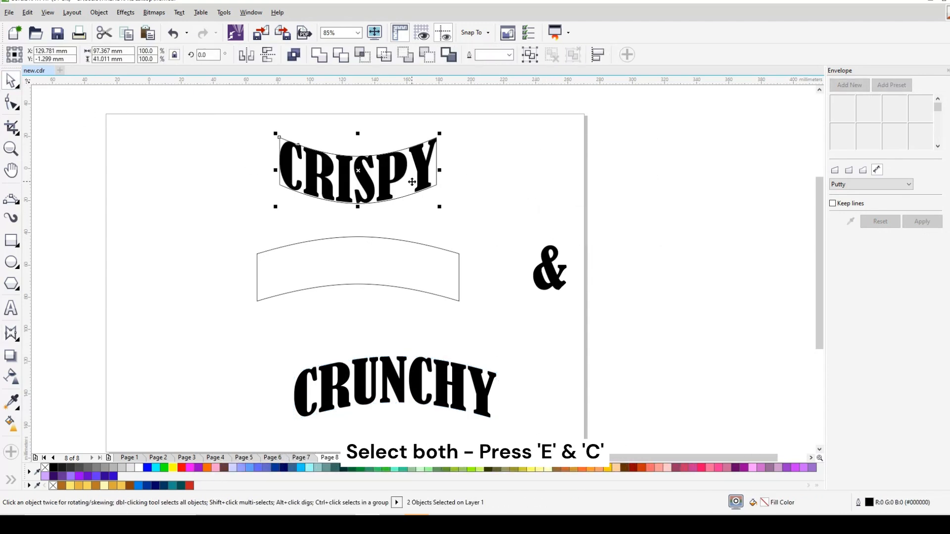
click(493, 195)
Centre the warped CRUNCHY text horizontally and vertically on the lower arched shape
click(417, 375)
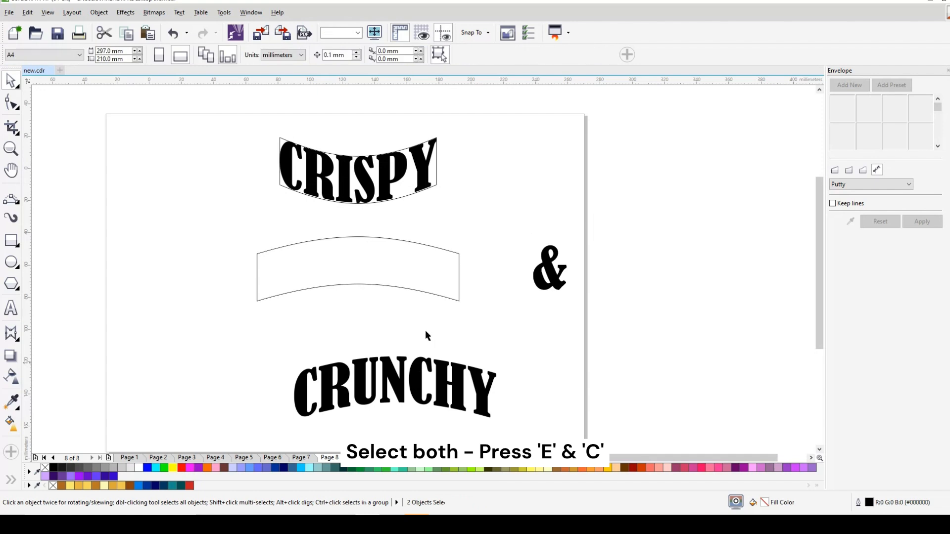
shift+click(426, 282)
key(e)
key(c)
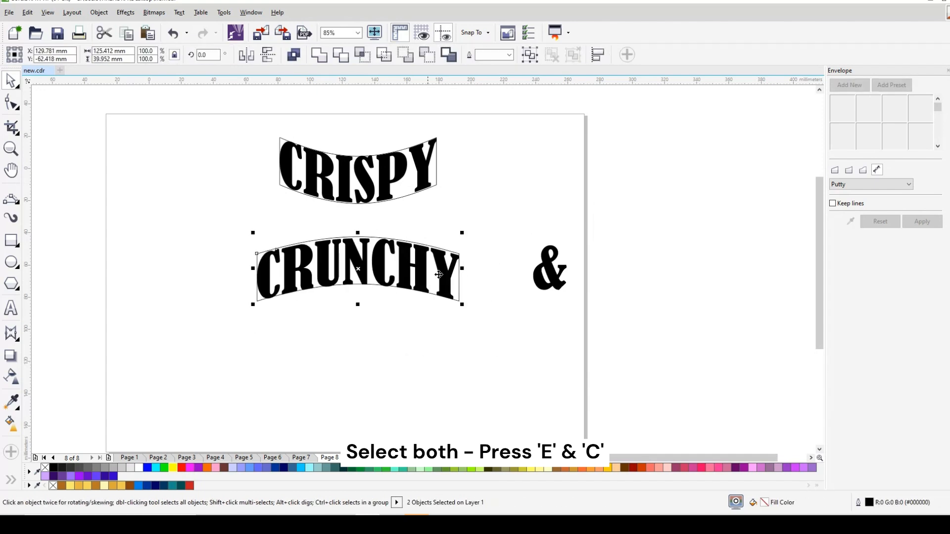
click(526, 231)
Nudge the arched outline around CRUNCHY up and down in 0.1 mm increments and inspect its fit to the letters
click(370, 267)
scroll(371, 268, up, 2)
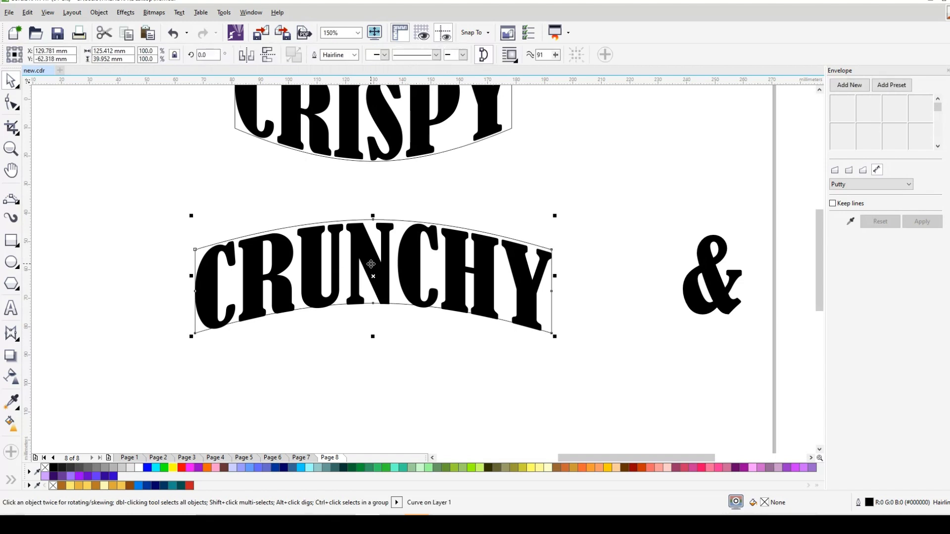
key(Up)
key(Up)
key(Up)
key(Down)
key(Down)
key(Down)
key(Down)
key(Down)
key(Down)
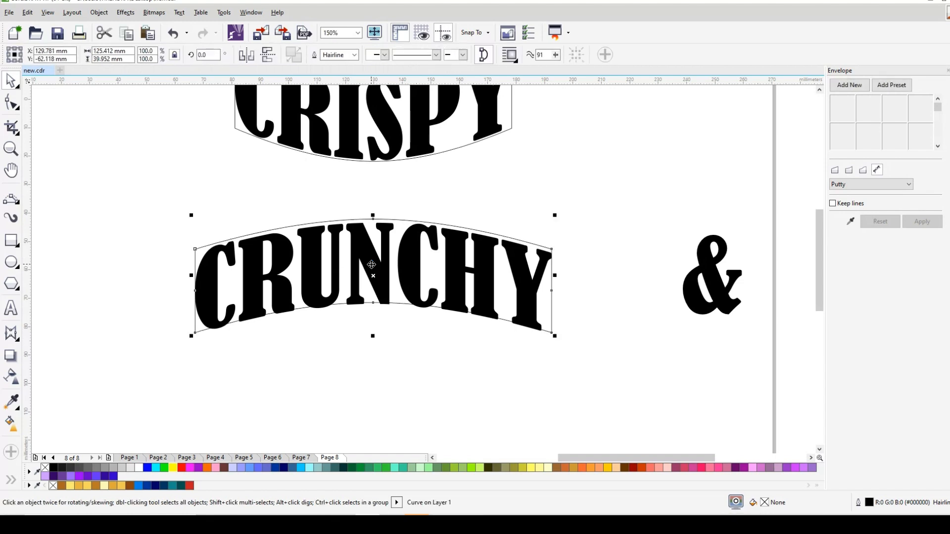
scroll(372, 264, up, 3)
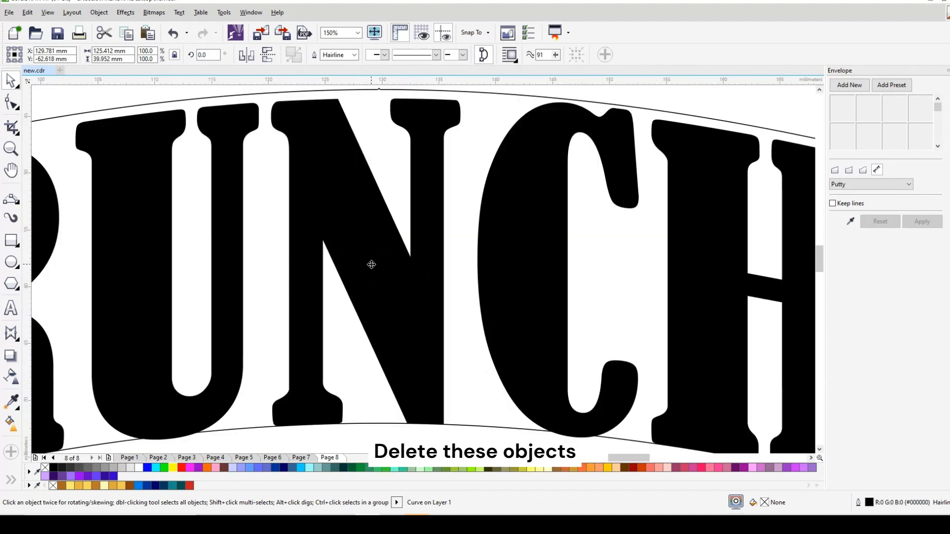
scroll(372, 265, down, 3)
Delete the curved outlines around CRUNCHY and CRISPY, leaving only the warped text
click(371, 265)
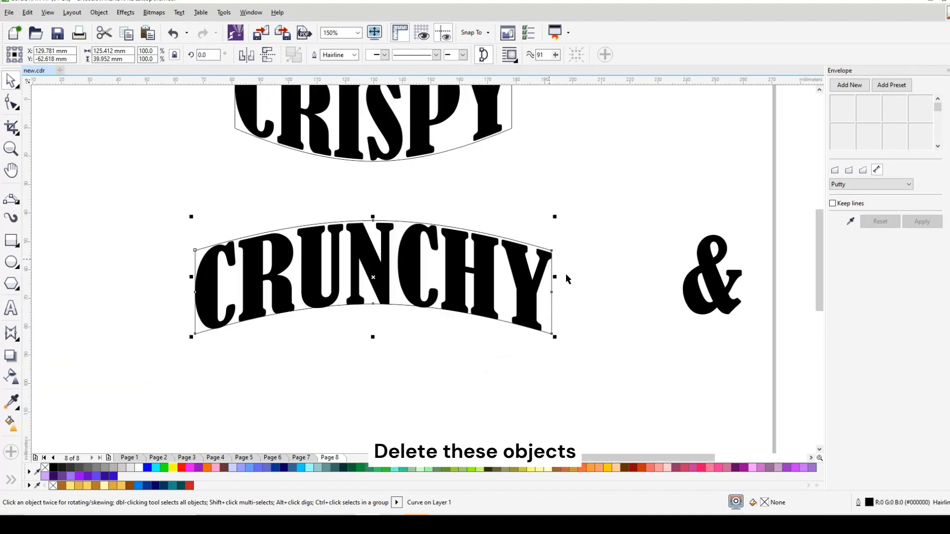
key(Escape)
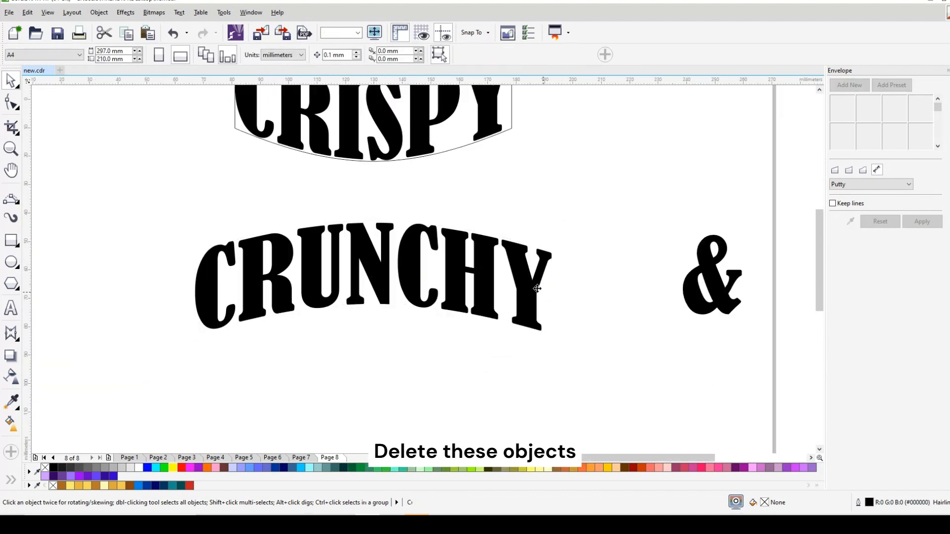
click(452, 152)
key(Delete)
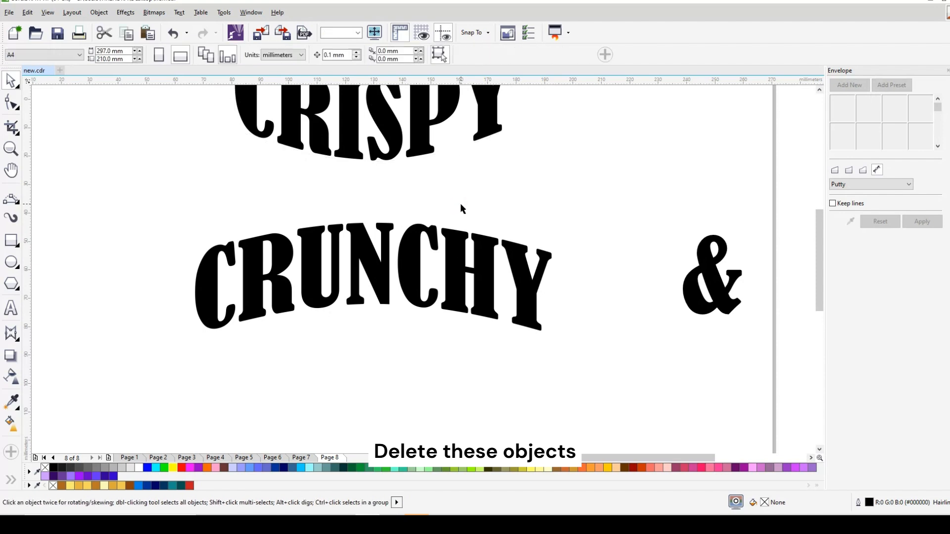
scroll(467, 263, down, 1)
scroll(421, 246, up, 1)
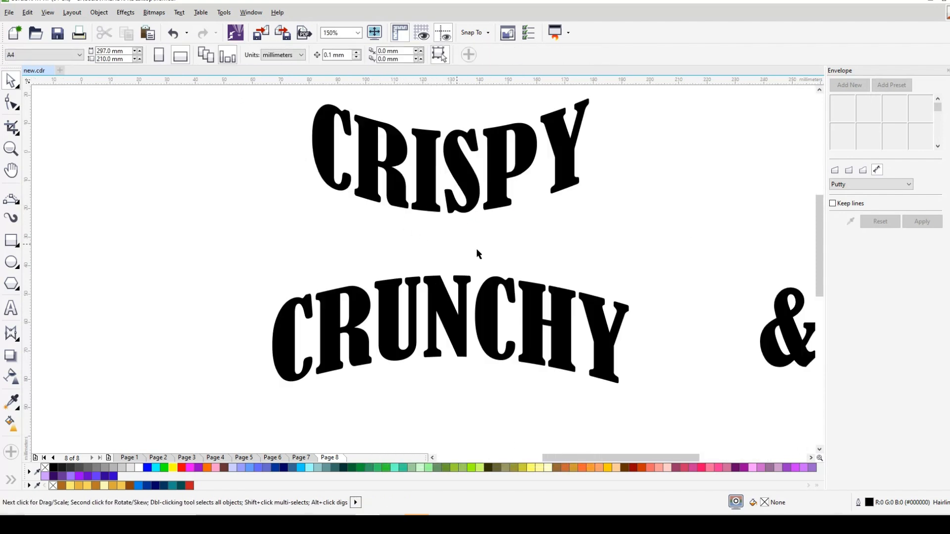
Move the ampersand closer to the two words, placing it beside them between the level of CRISPY and CRUNCHY
click(781, 335)
drag(786, 324, 689, 212)
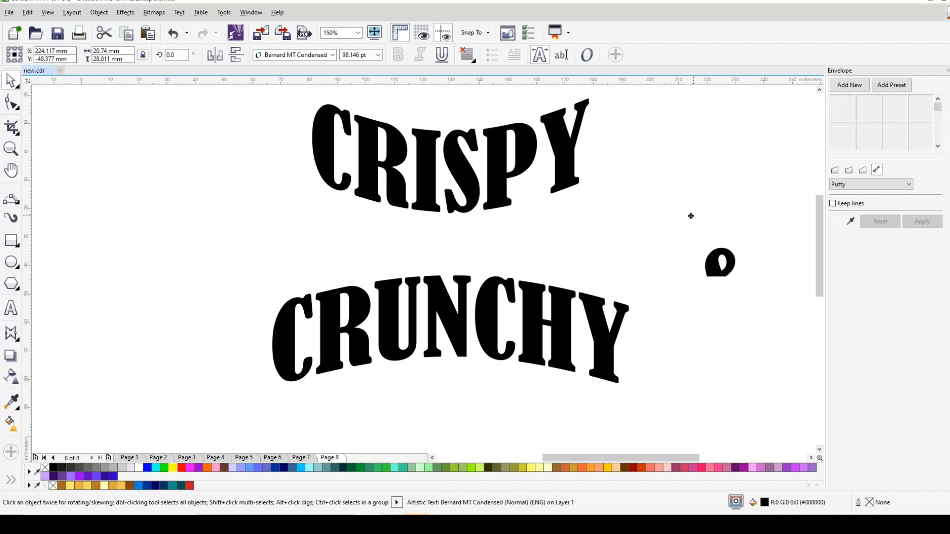
Apply an outside contour to CRISPY with 2 steps, a 2.5 mm offset and round corners
click(487, 198)
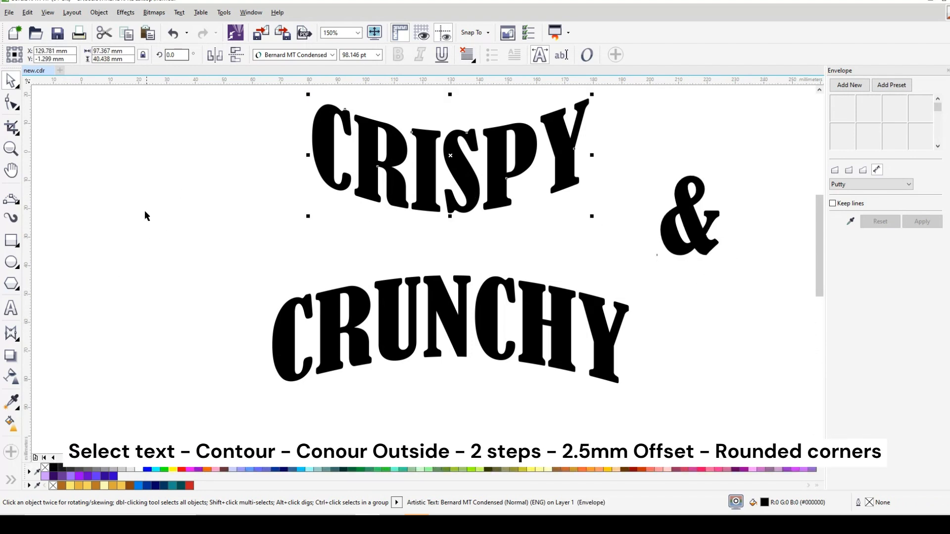
click(16, 338)
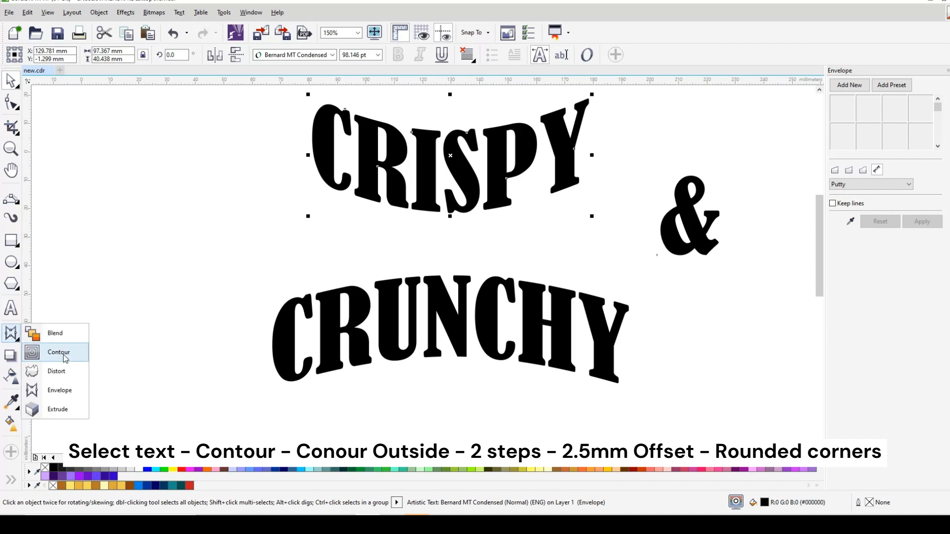
click(64, 352)
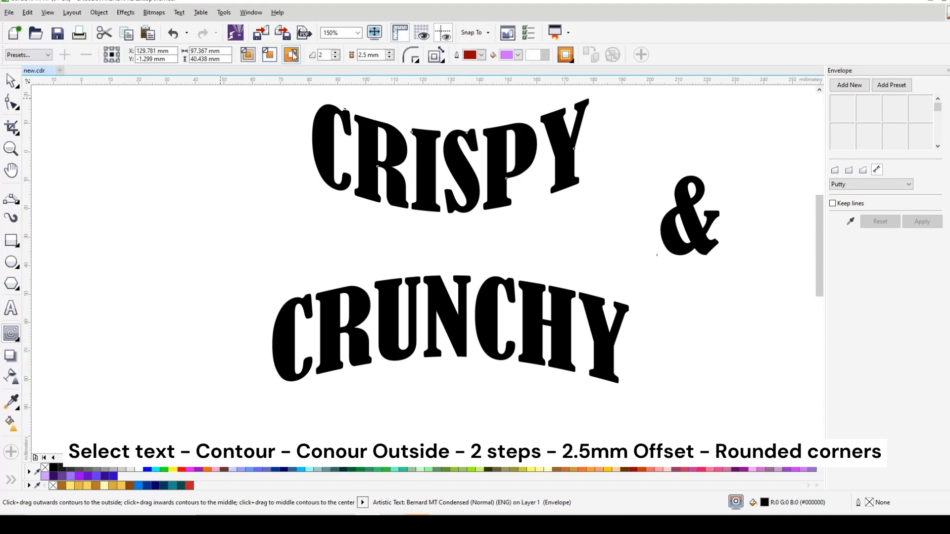
click(293, 56)
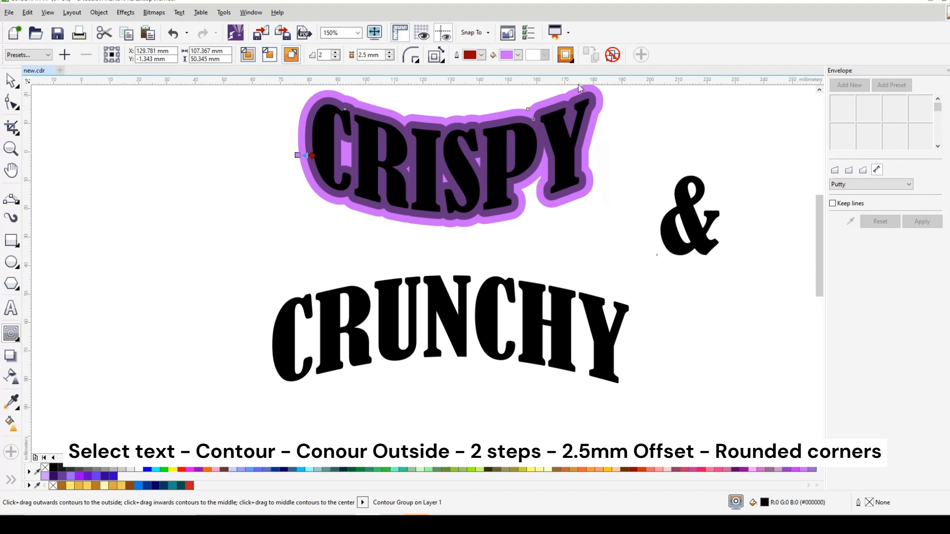
click(411, 55)
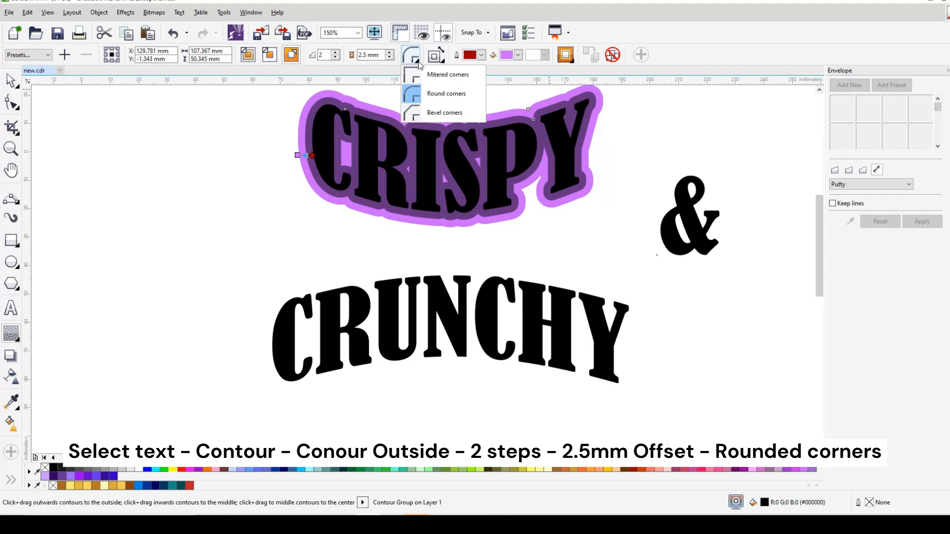
click(446, 96)
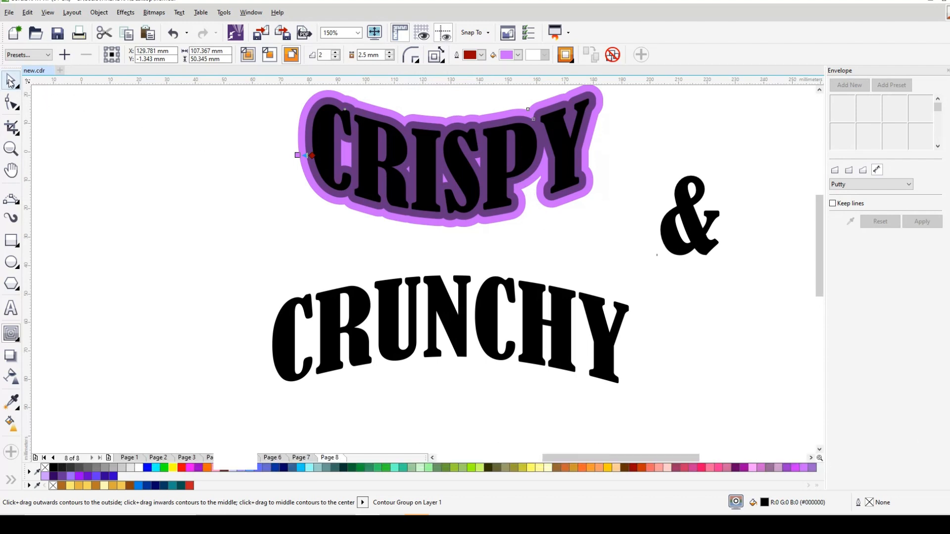
Apply the same 2-step, 2.5 mm outside contour to the ampersand and to CRUNCHY
click(10, 81)
click(670, 228)
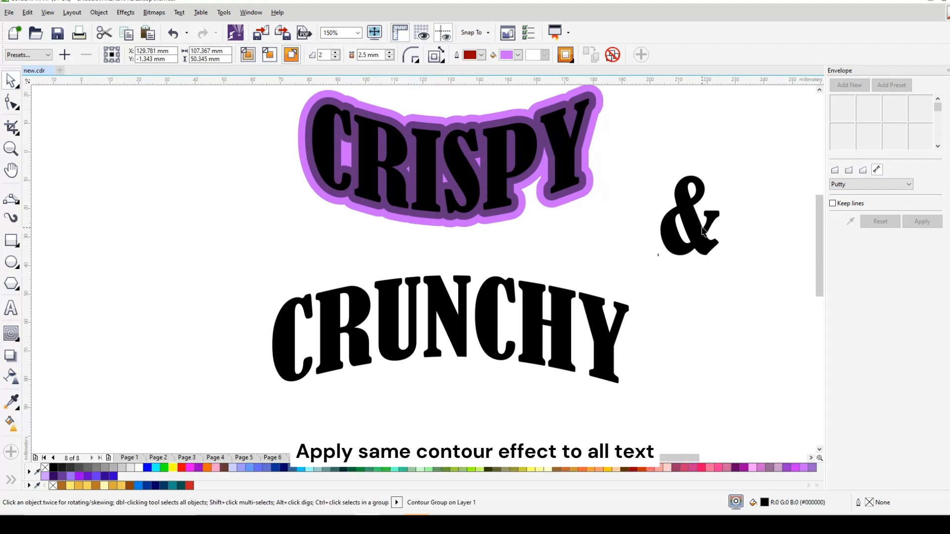
click(10, 335)
click(292, 55)
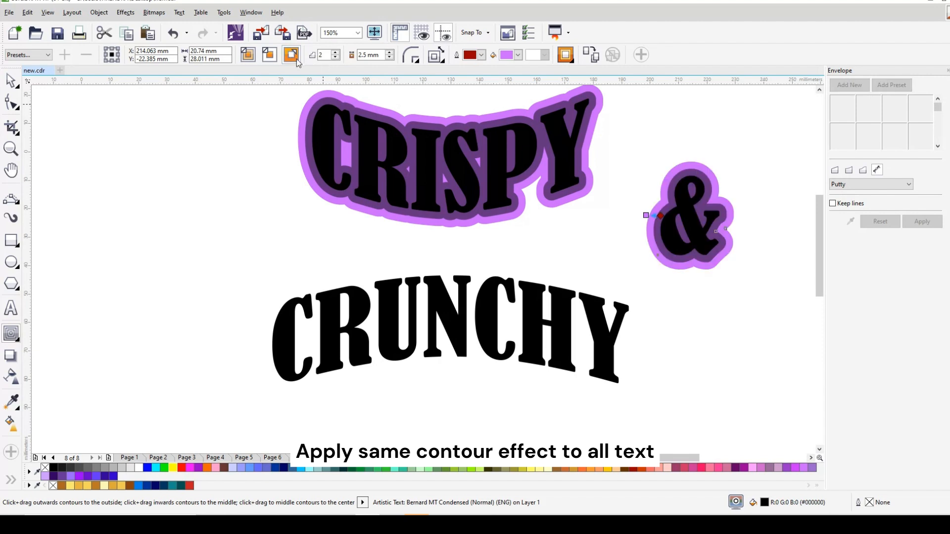
click(498, 310)
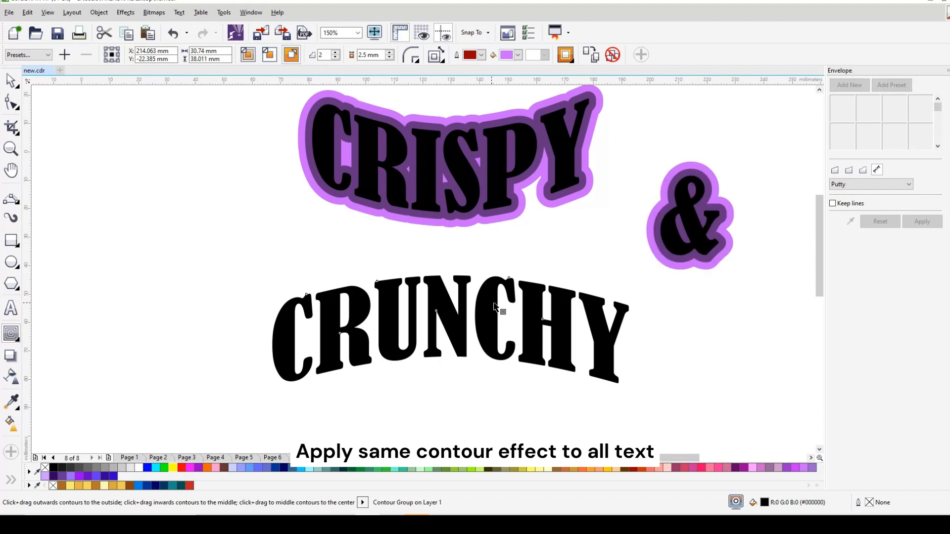
click(291, 55)
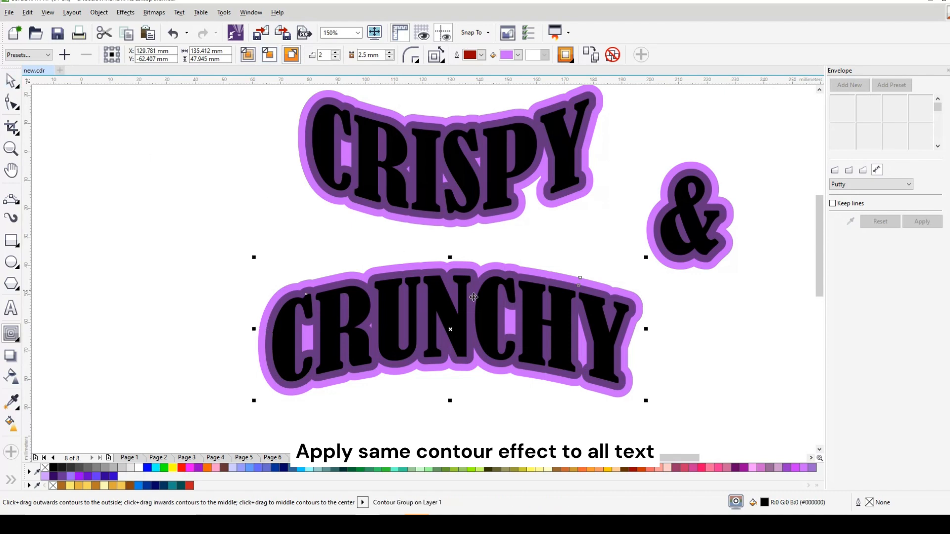
key(space)
Nudge the contoured CRISPY upward to open a wider gap above CRUNCHY
scroll(476, 221, down, 2)
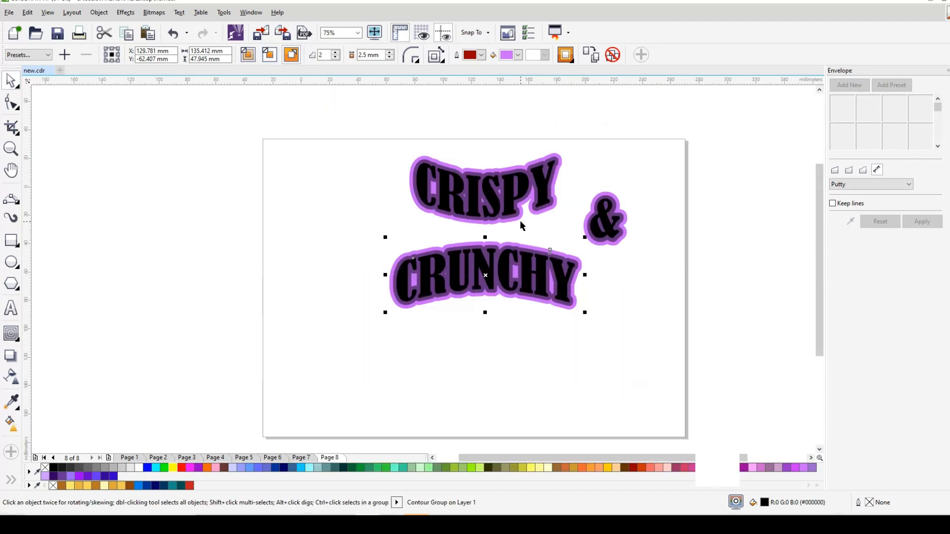
click(496, 216)
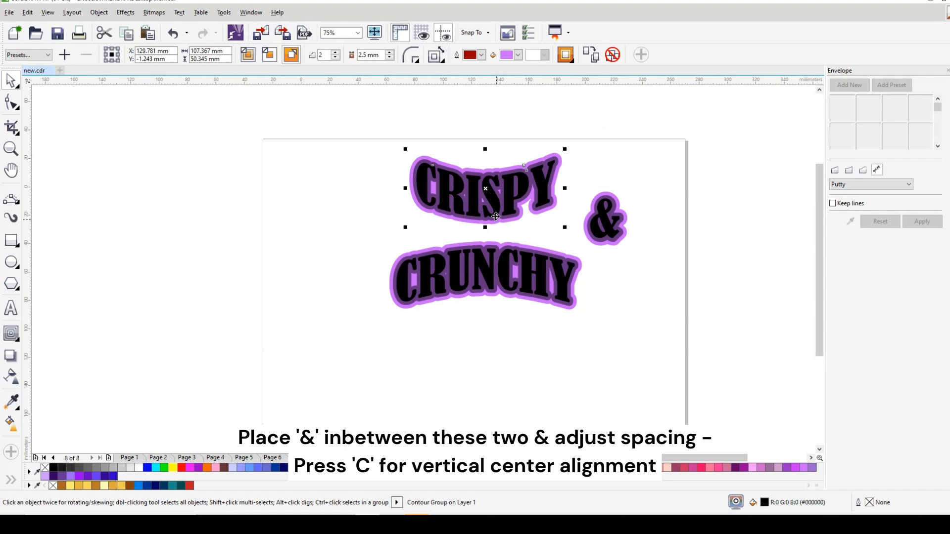
key(Up)
key(Up)
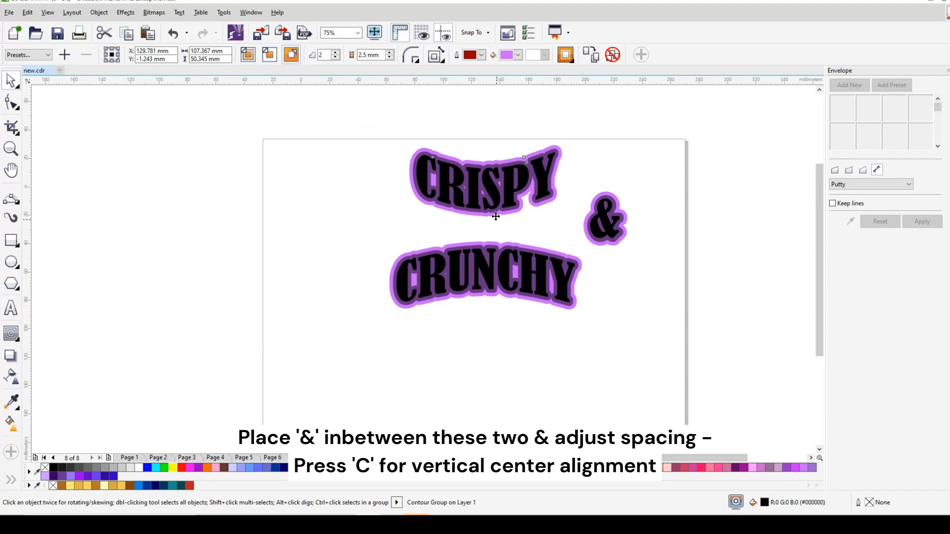
key(Up)
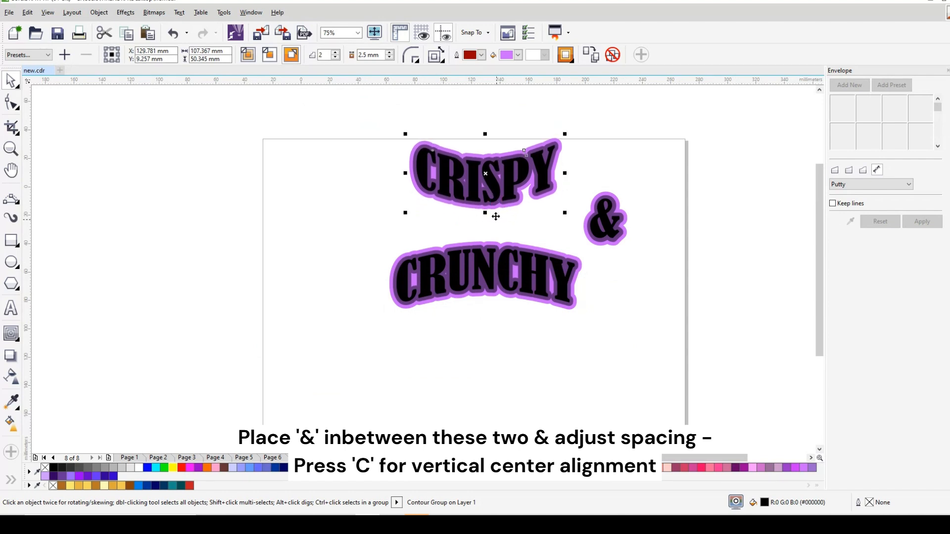
key(Up)
Place the contoured ampersand in the gap between CRISPY and CRUNCHY and check how its edges overlap the words
click(605, 221)
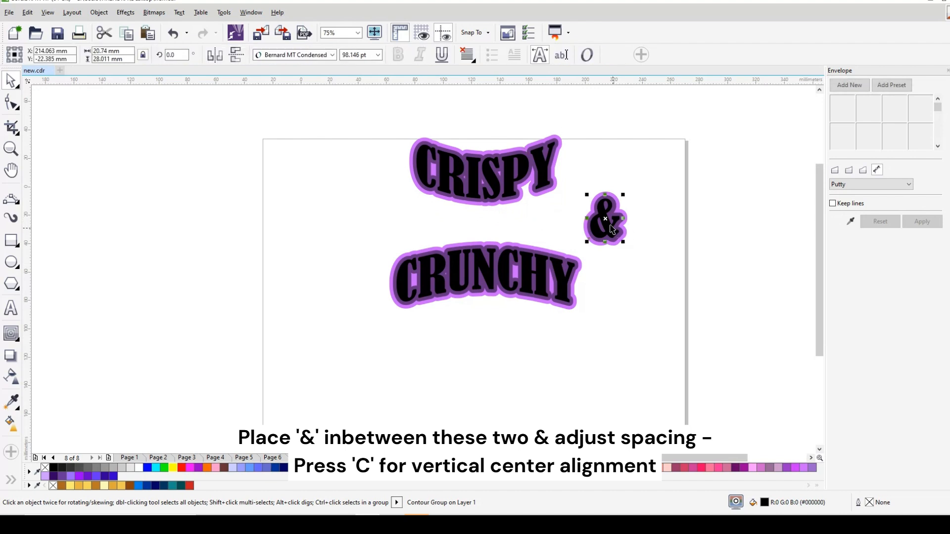
drag(604, 220, 479, 226)
scroll(461, 223, up, 2)
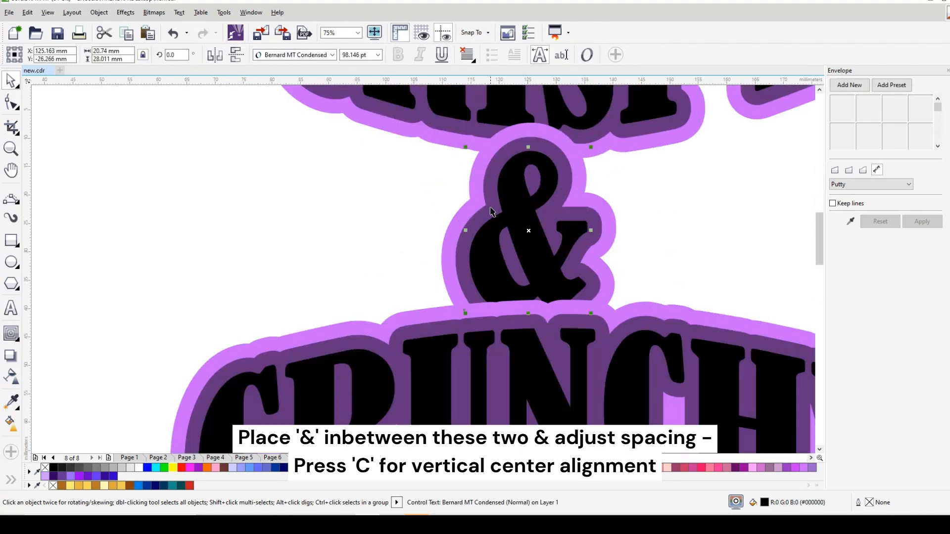
Raise CRISPY slightly to reduce its overlap with the ampersand
scroll(528, 206, down, 2)
click(529, 191)
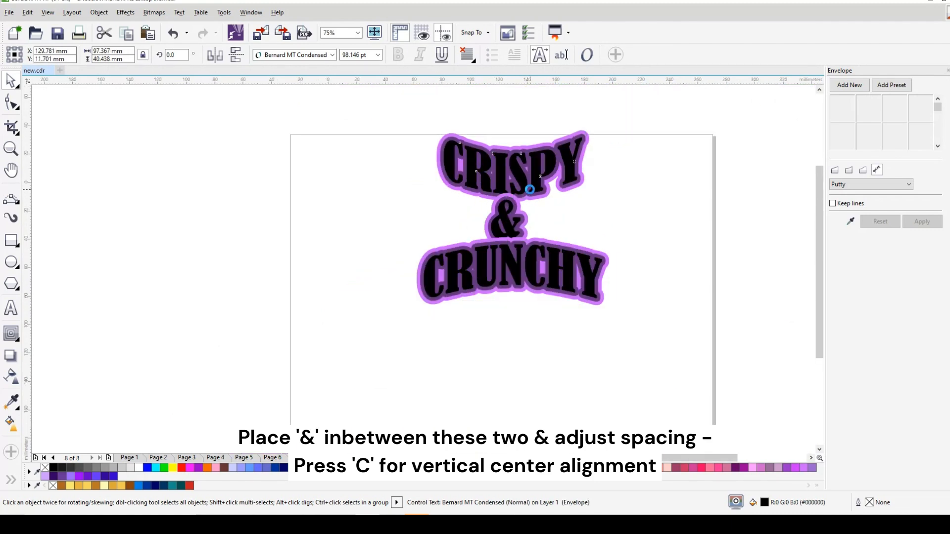
drag(530, 190, 530, 188)
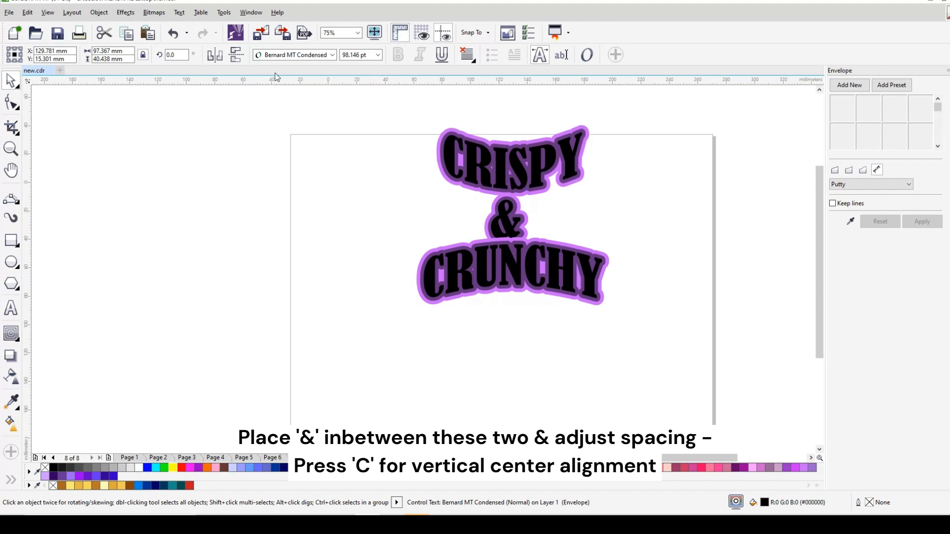
Set the nudge distance to 1.0 mm and nudge CRISPY further up from the ampersand
key(Escape)
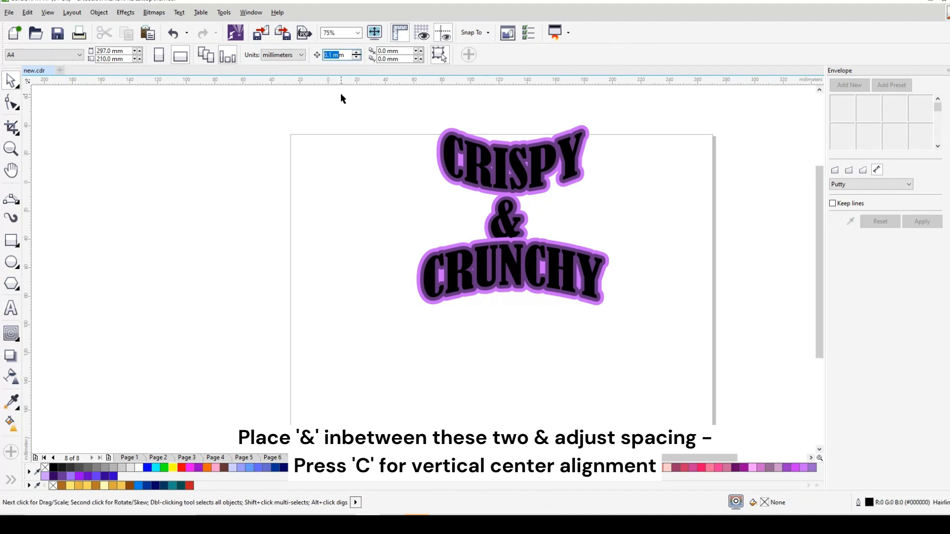
text(1000)
key(Return)
double_click(325, 57)
text(1)
click(507, 186)
key(Up)
key(Up)
key(Up)
key(Up)
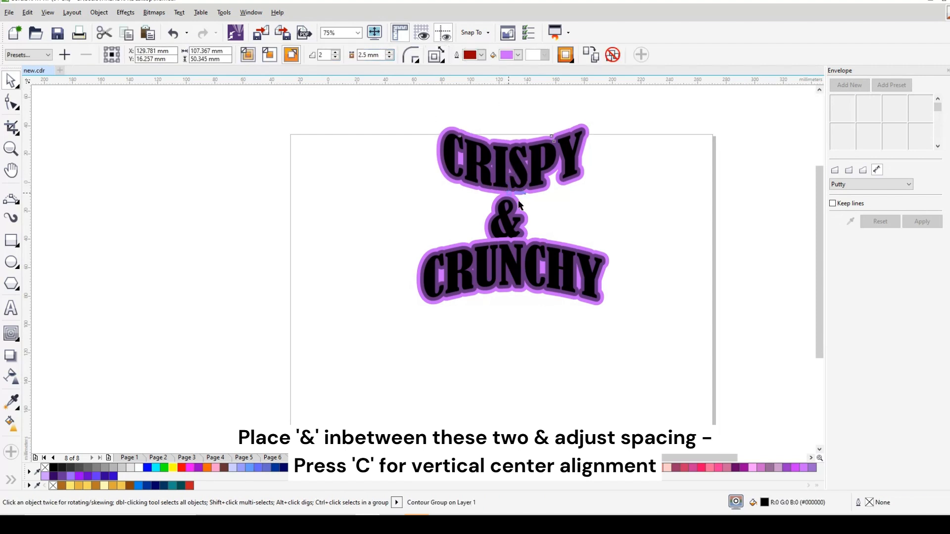
Nudge the contoured CRUNCHY down 8 mm in 1 mm increments to clear the ampersand
click(507, 230)
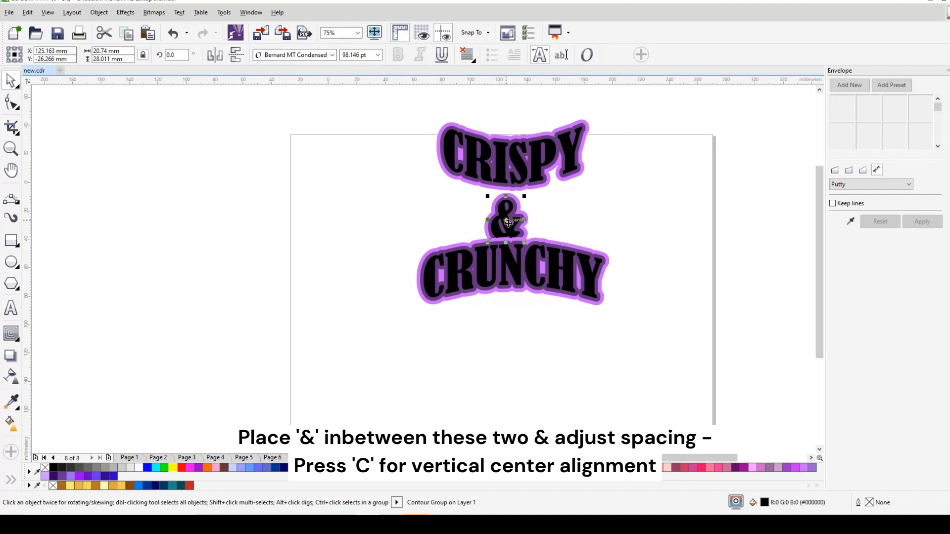
click(528, 263)
key(Down)
key(Down)
key(Down)
key(Down)
key(Down)
key(Down)
key(Down)
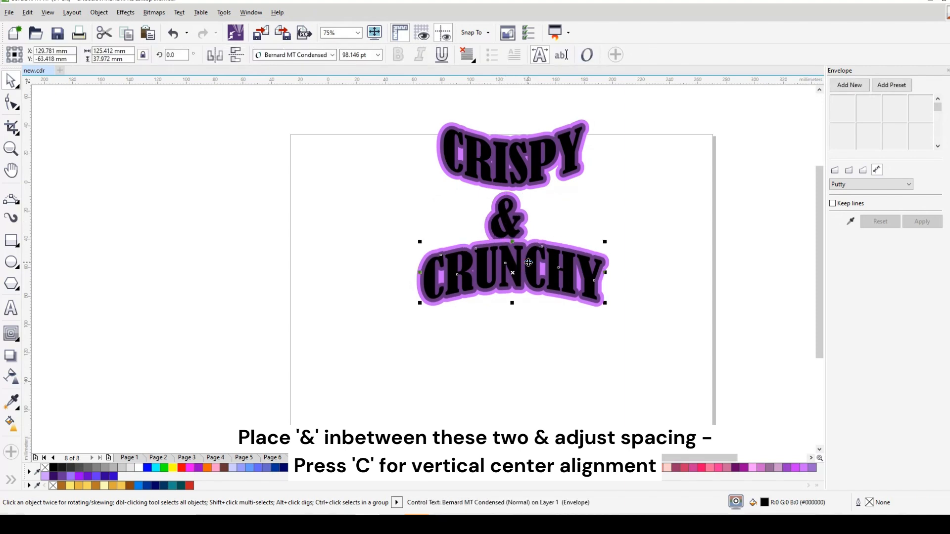
key(Down)
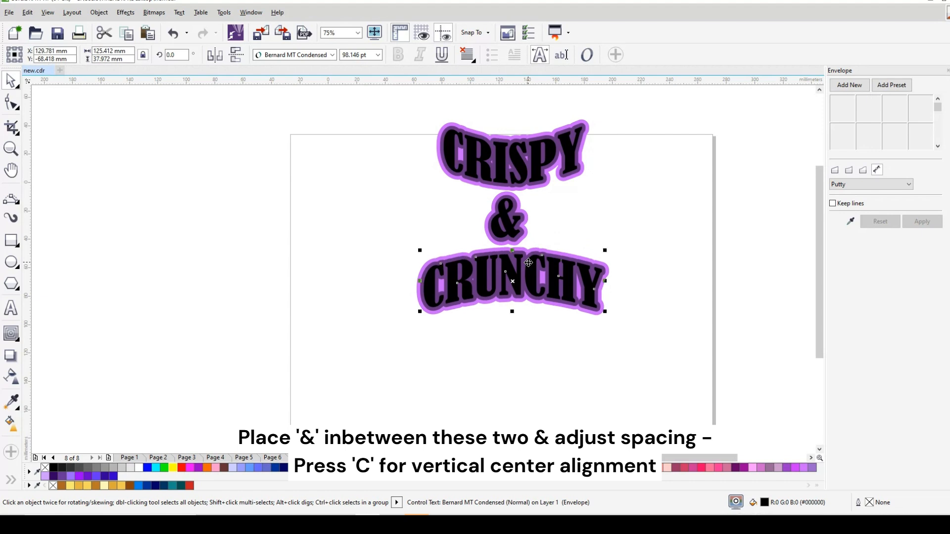
Centre both words and the ampersand on a common vertical axis and move the whole stack down onto the page
drag(328, 111, 710, 358)
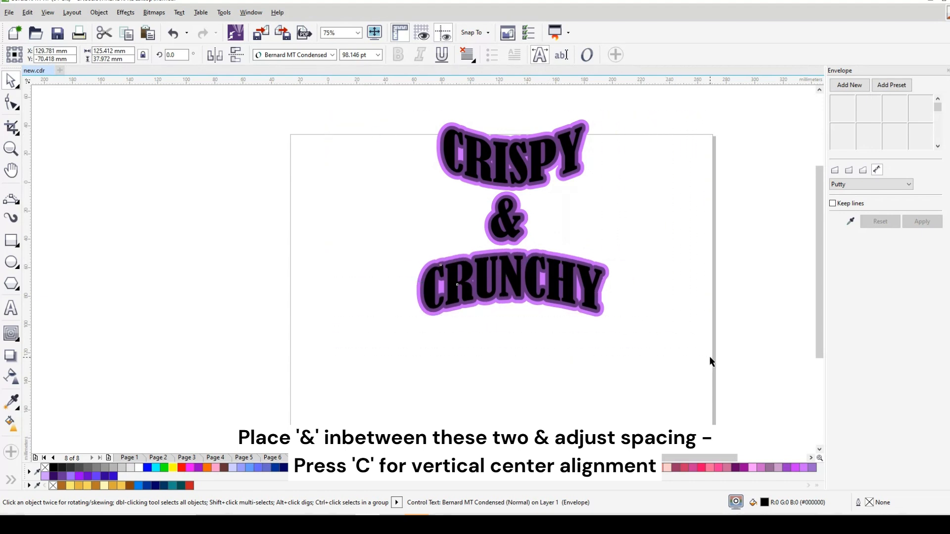
key(c)
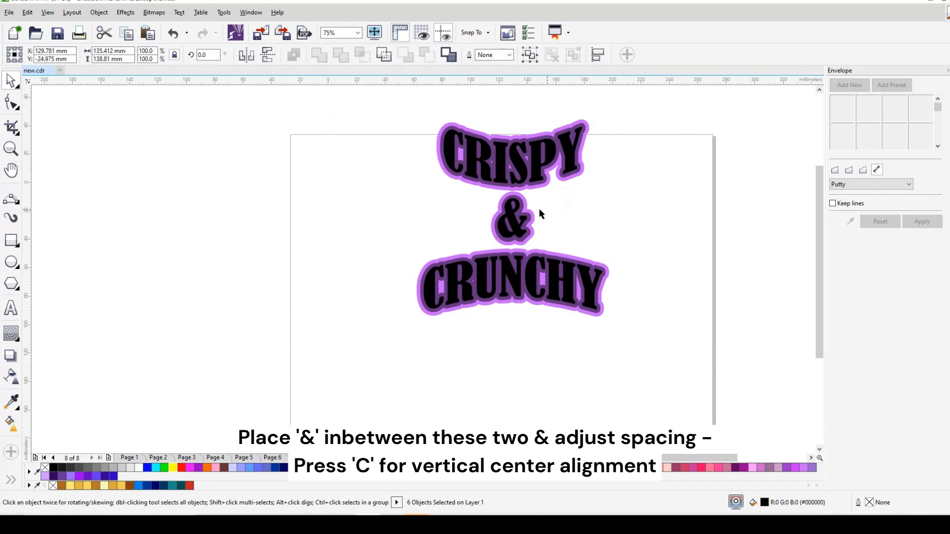
drag(331, 114, 718, 357)
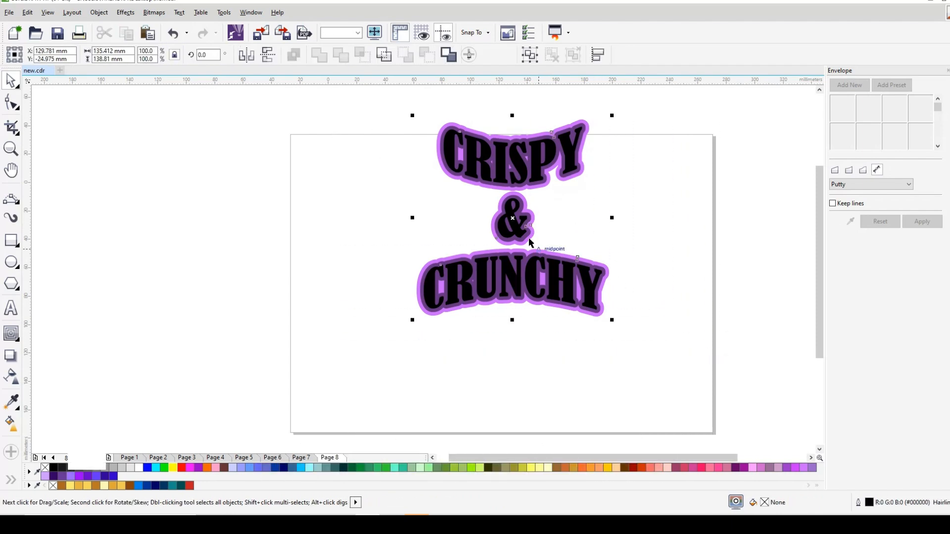
drag(516, 265, 523, 322)
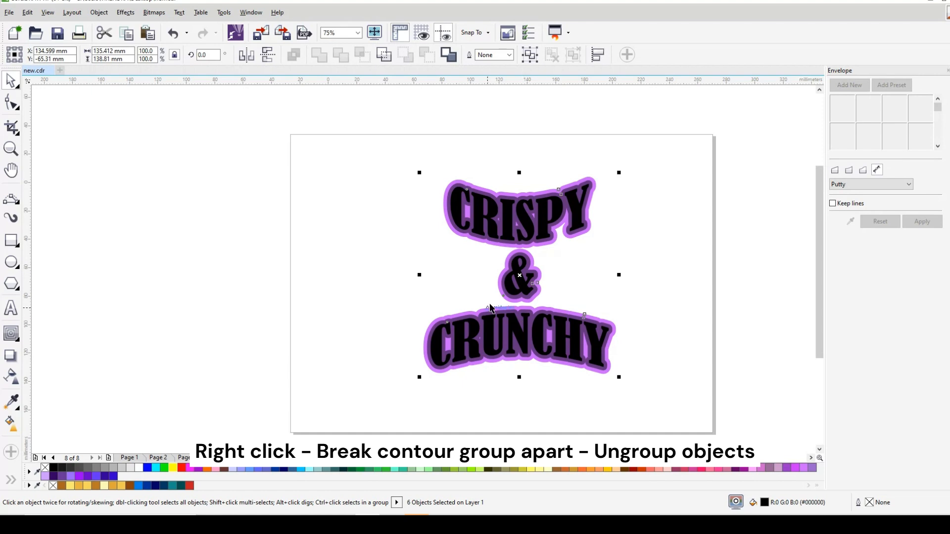
Break the six selected contour objects apart and ungroup the resulting shapes
right_click(589, 212)
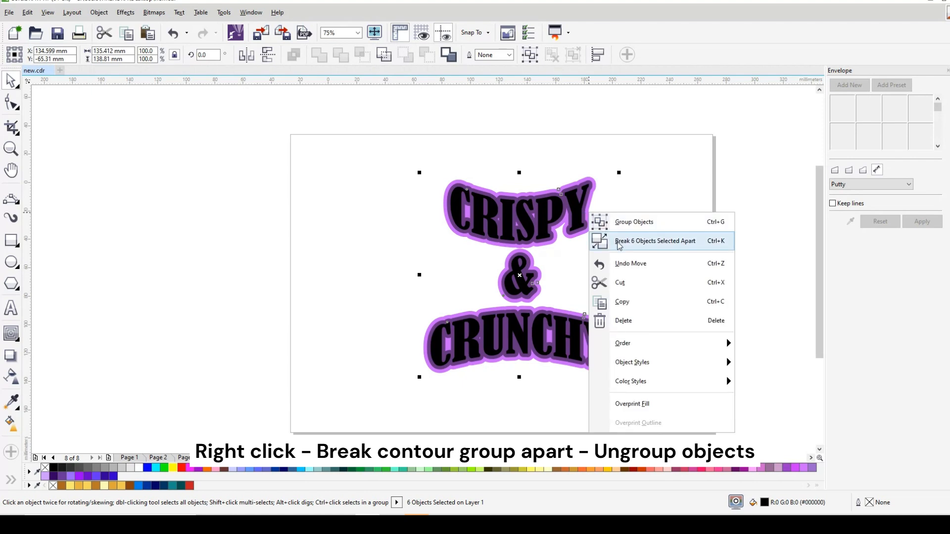
click(616, 241)
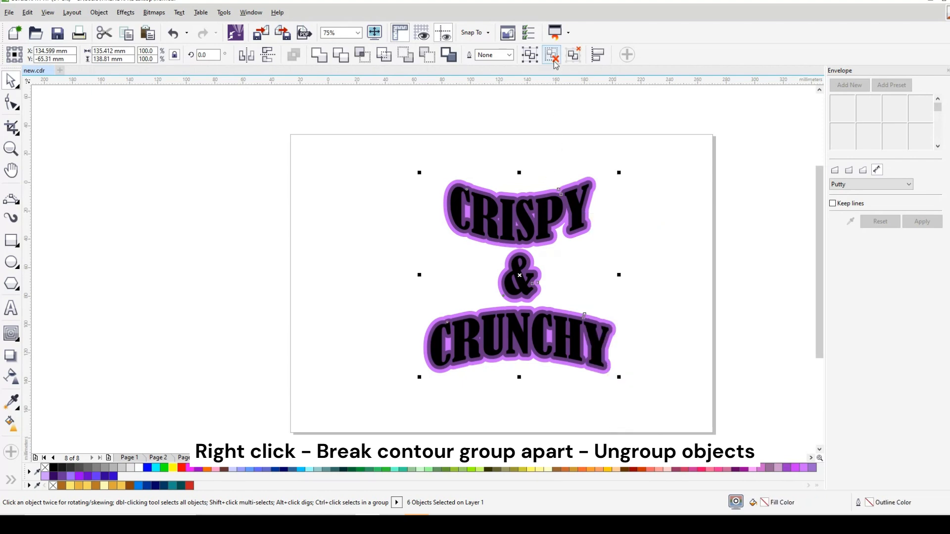
click(525, 282)
Test the separation by moving the CRUNCHY lettering off its contour shapes, and undo the move
click(520, 322)
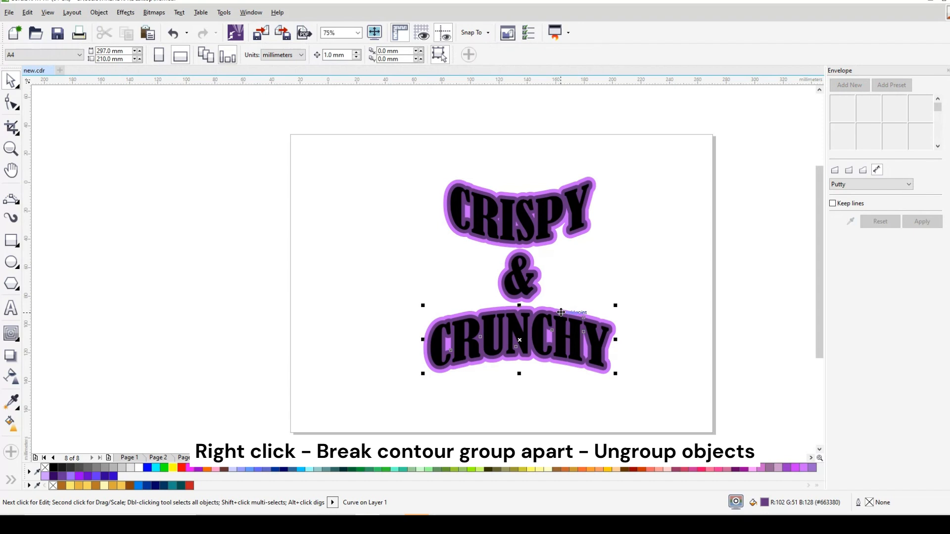
right_click(562, 314)
click(411, 327)
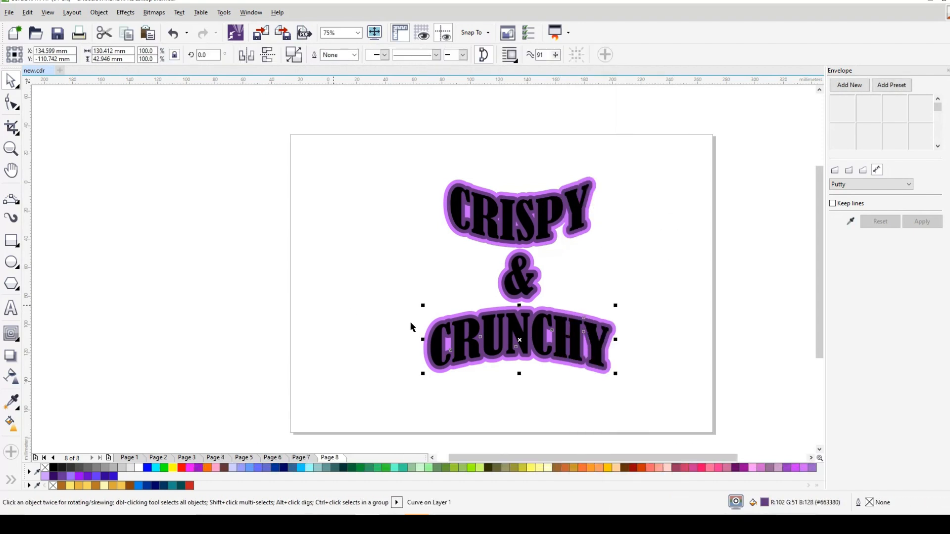
click(518, 335)
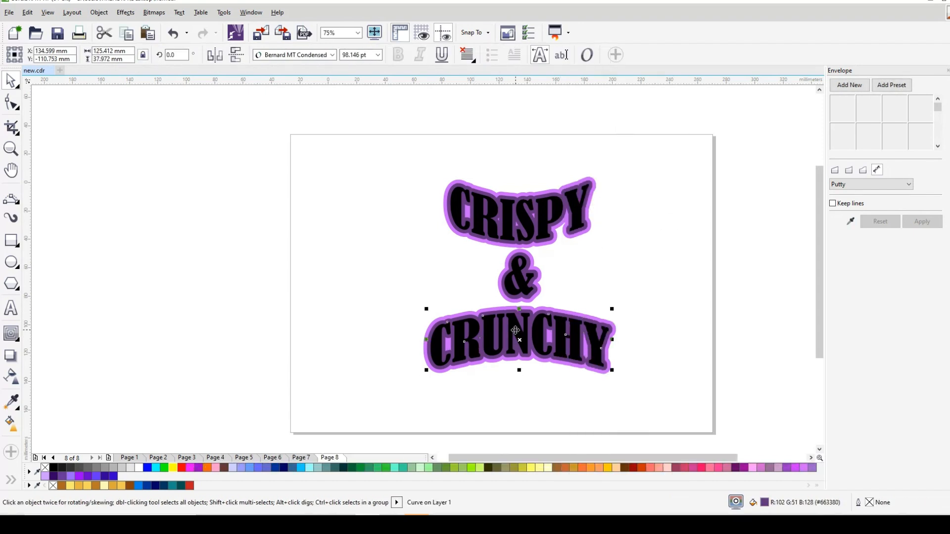
drag(518, 335, 642, 330)
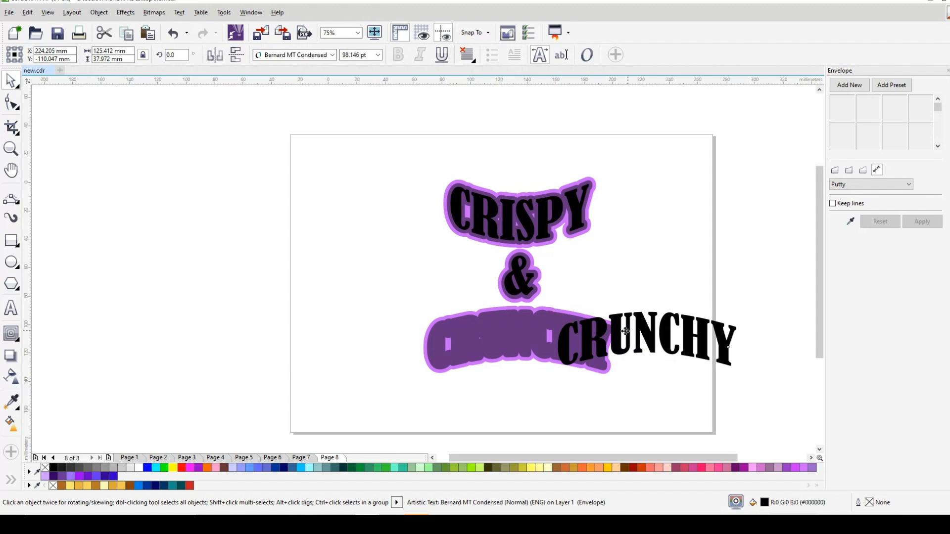
key(ctrl+z)
key(Escape)
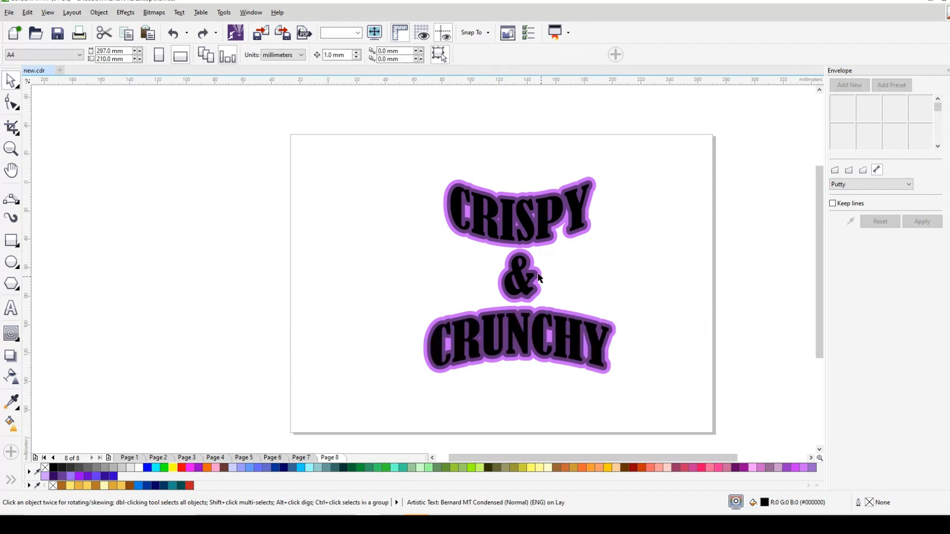
Test the separation by moving the ampersand lettering and CRISPY's inner contour aside, undoing each move
click(526, 274)
drag(525, 274, 643, 275)
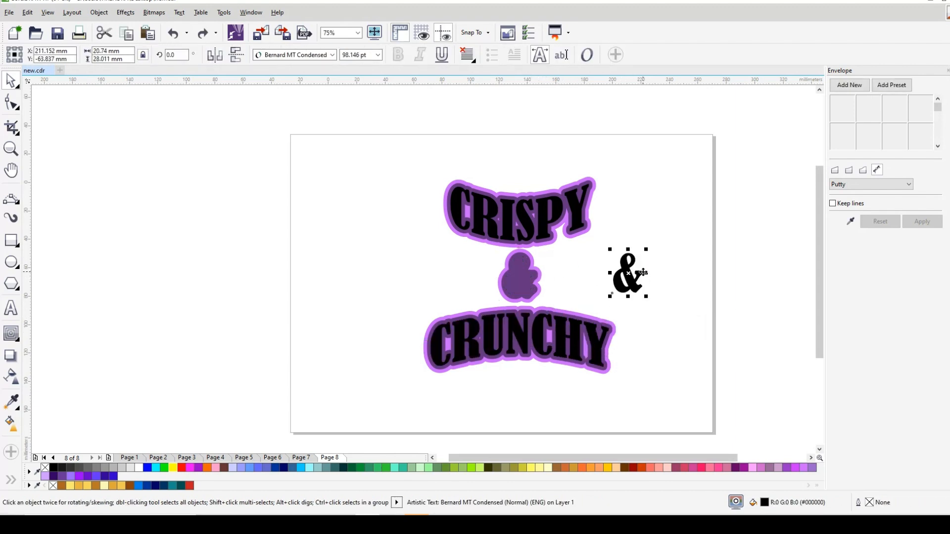
key(ctrl+z)
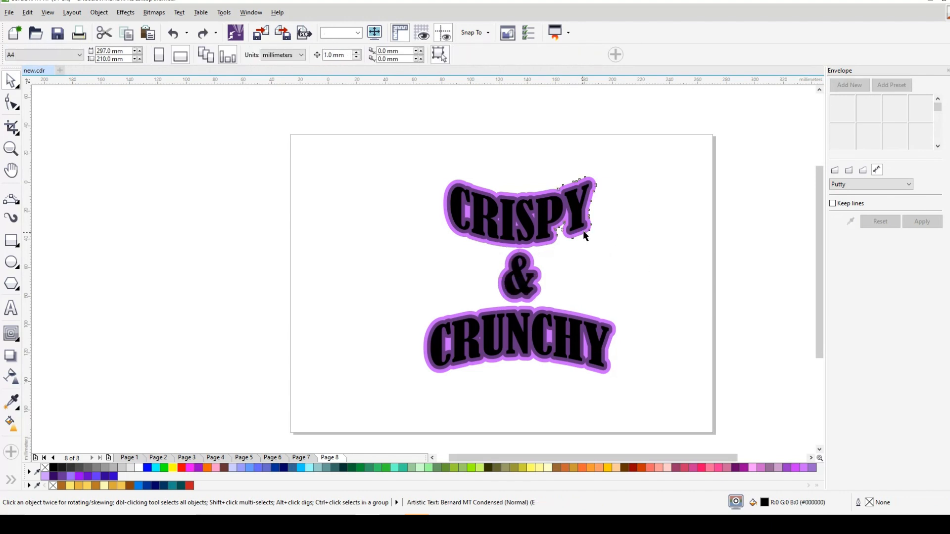
click(582, 230)
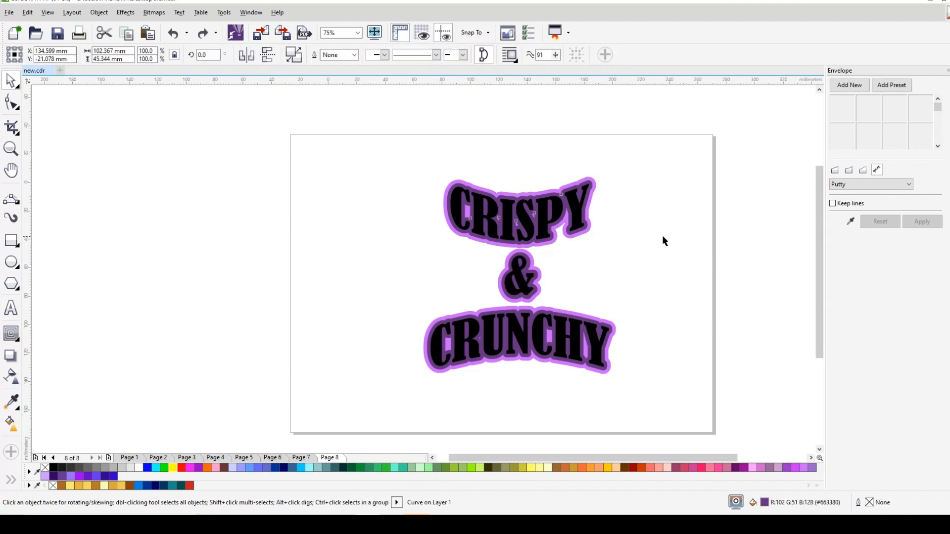
drag(573, 234, 683, 232)
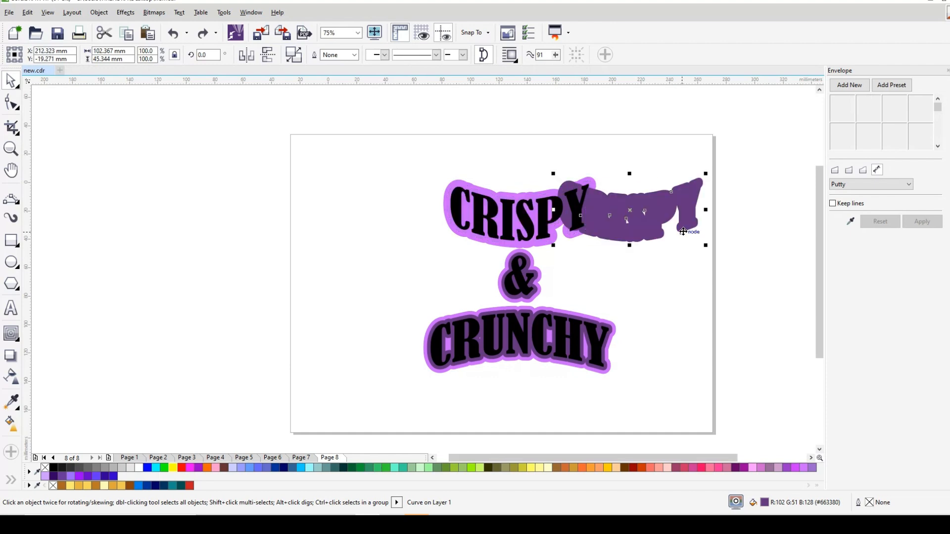
key(ctrl+z)
key(Escape)
Fill the inner contours of CRISPY, the ampersand and CRUNCHY with golden yellow (#FFCC00)
scroll(607, 230, up, 2)
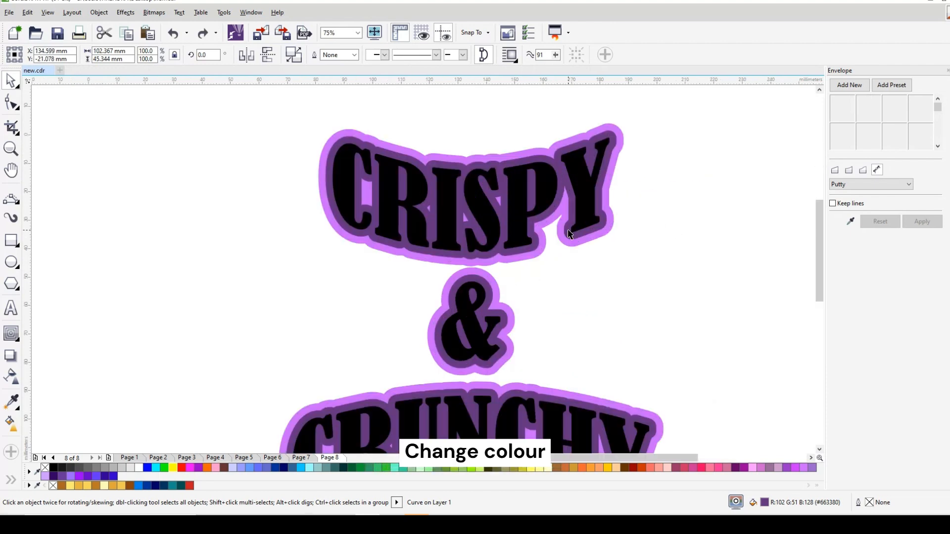
click(604, 230)
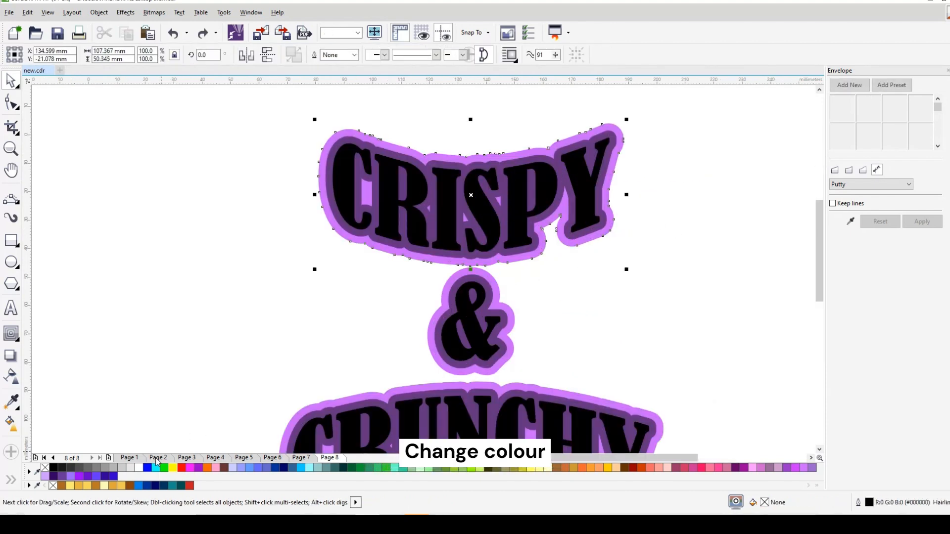
click(583, 235)
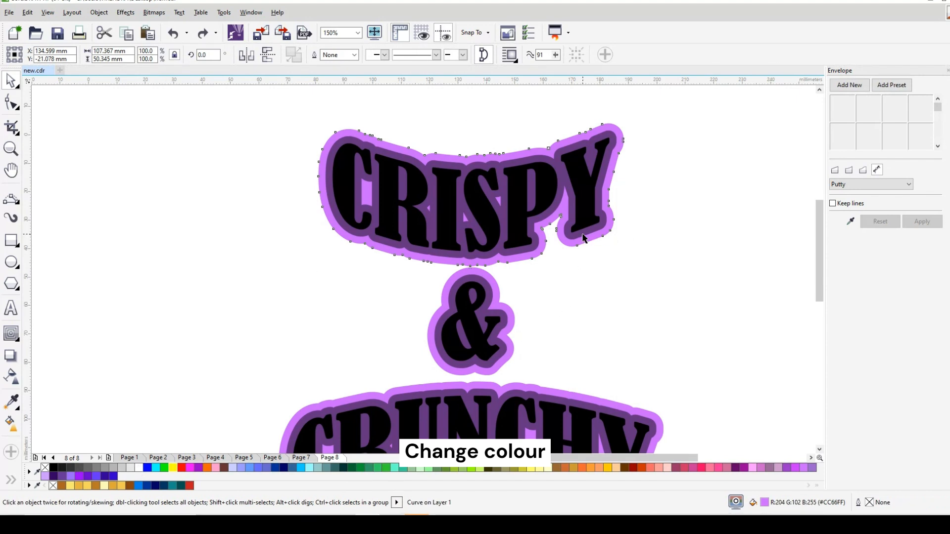
click(608, 469)
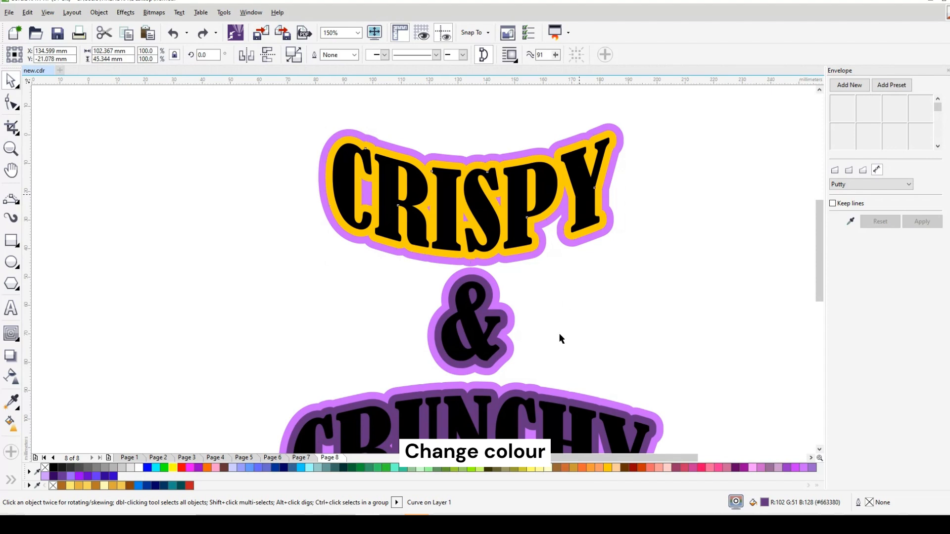
click(535, 397)
click(541, 394)
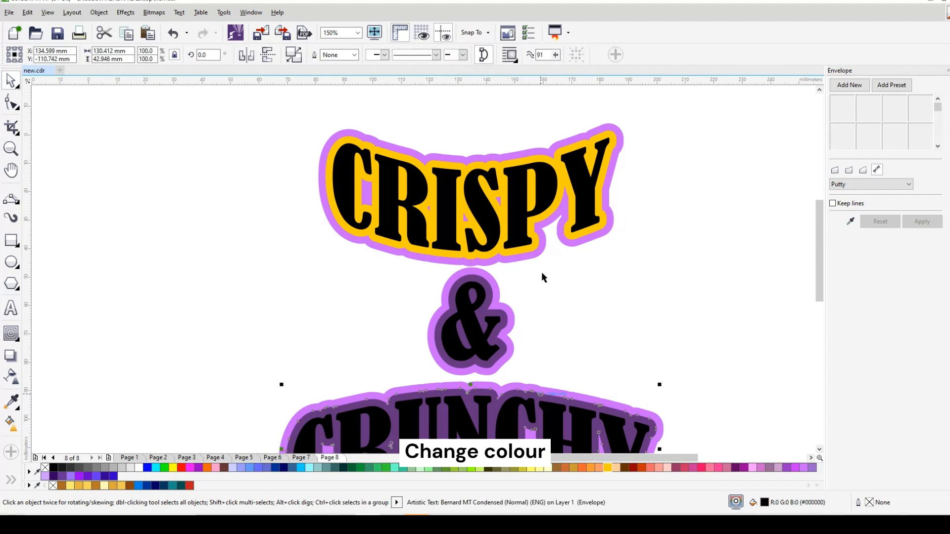
shift+click(503, 349)
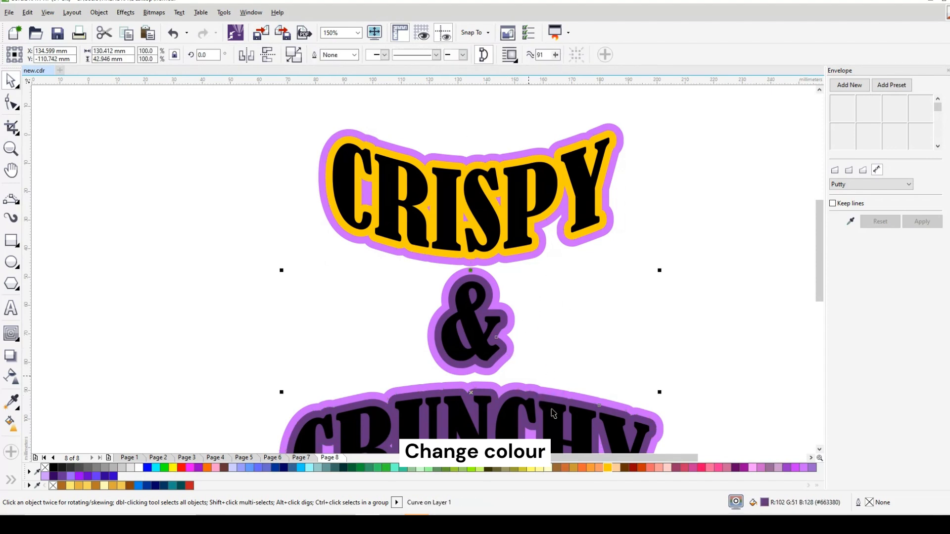
click(609, 468)
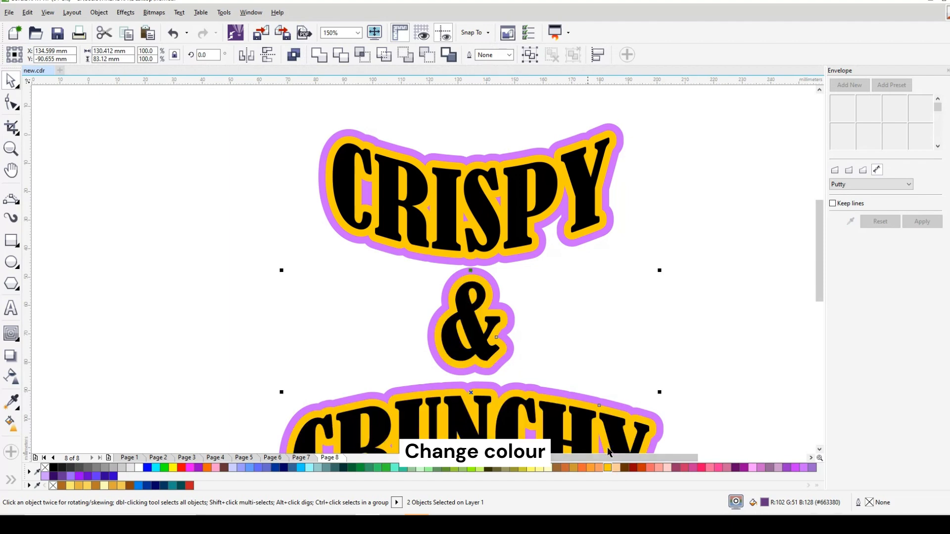
Fill the outer contours of CRISPY, the ampersand and CRUNCHY with white
click(602, 231)
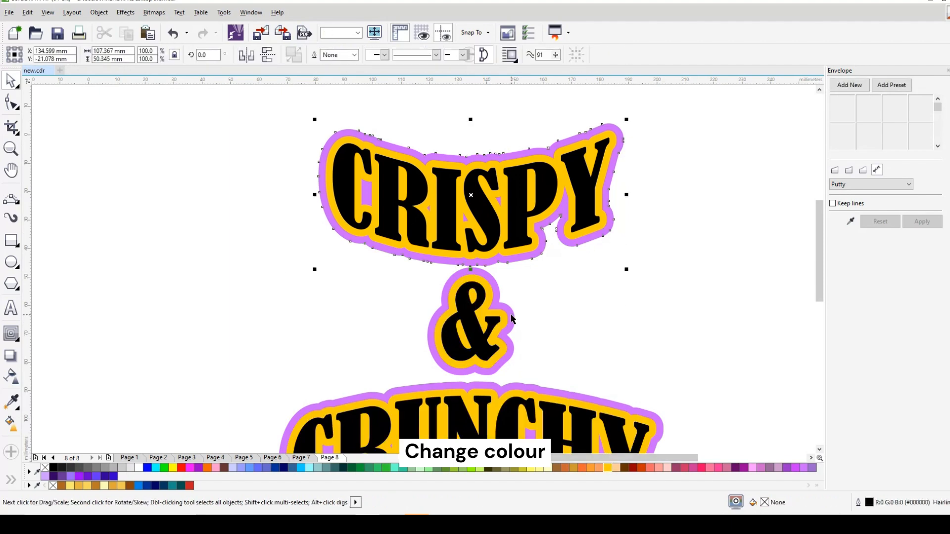
shift+click(614, 412)
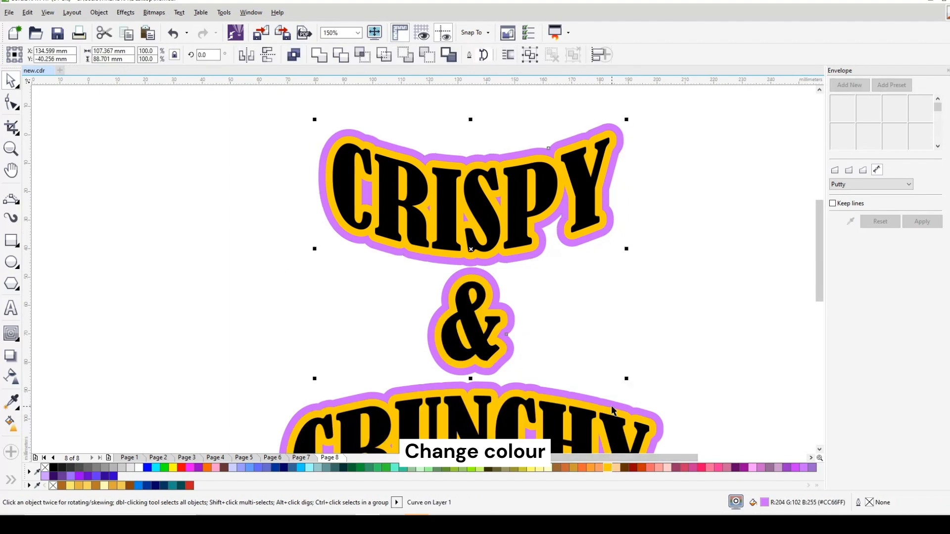
click(139, 467)
Draw a rectangle about 359 × 256 mm around the whole page and fill it with golden yellow (#FFCC00)
scroll(451, 236, down, 4)
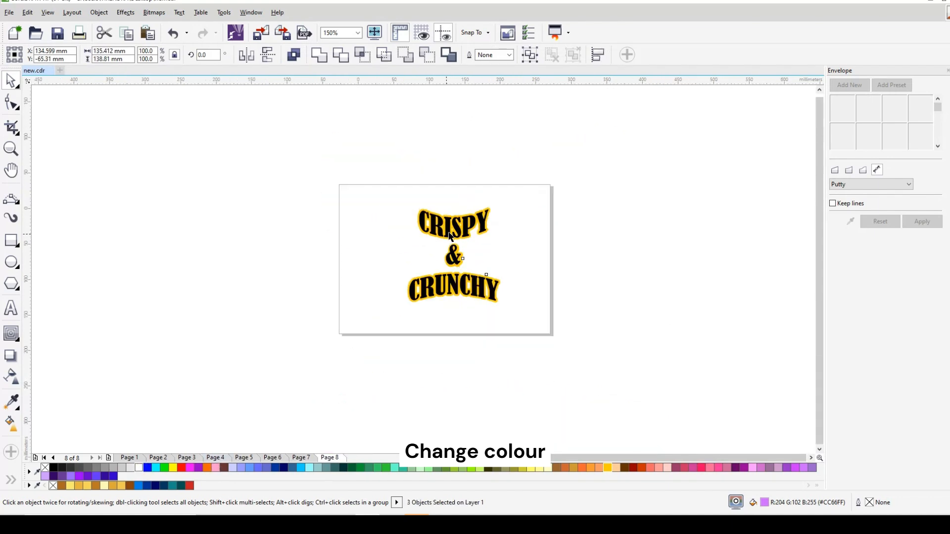
click(11, 241)
drag(311, 169, 567, 351)
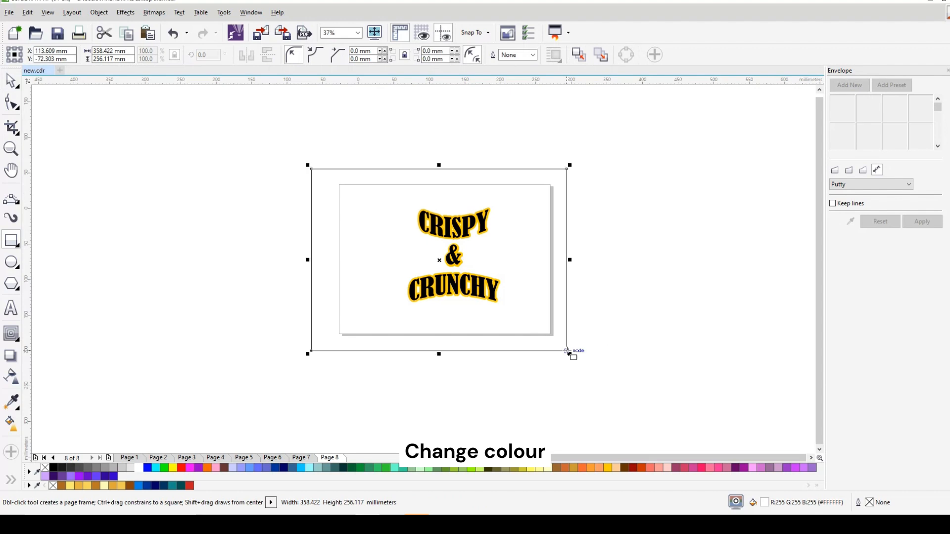
click(607, 468)
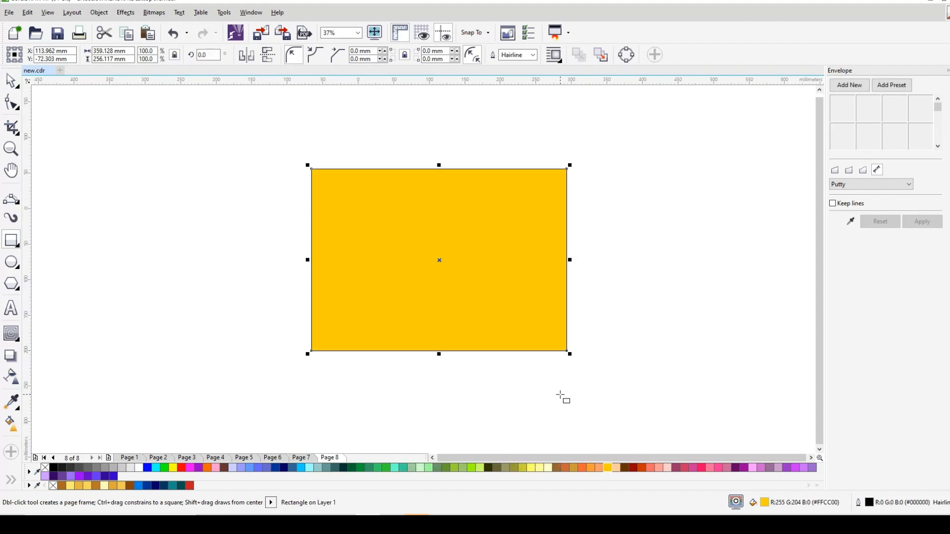
Send the yellow background rectangle behind all the lettering and contours
key(shift+Page_Down)
scroll(429, 273, up, 2)
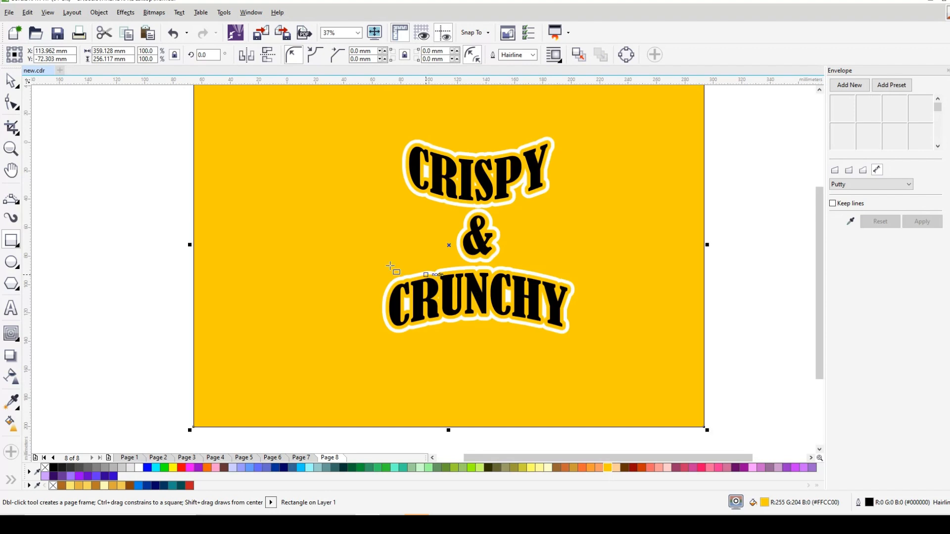
scroll(490, 218, up, 2)
key(space)
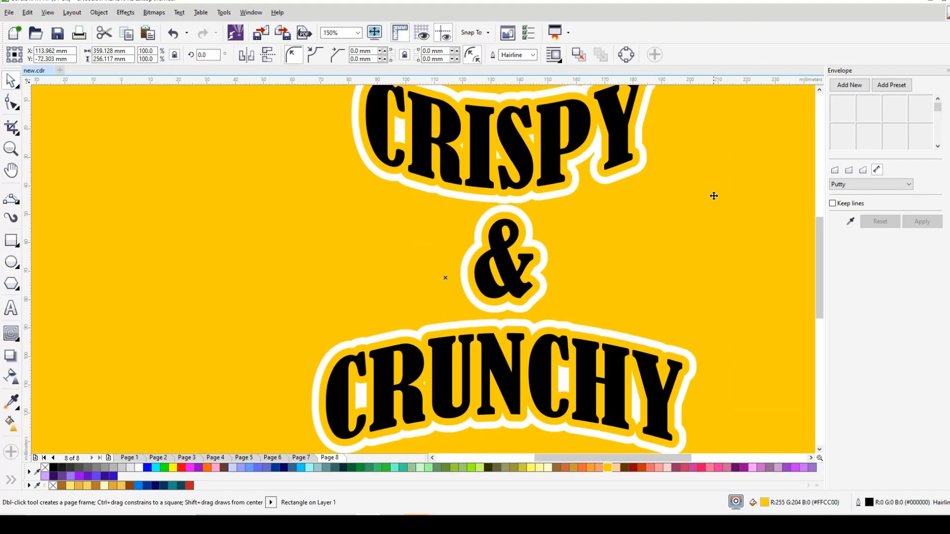
right_click(715, 200)
click(756, 285)
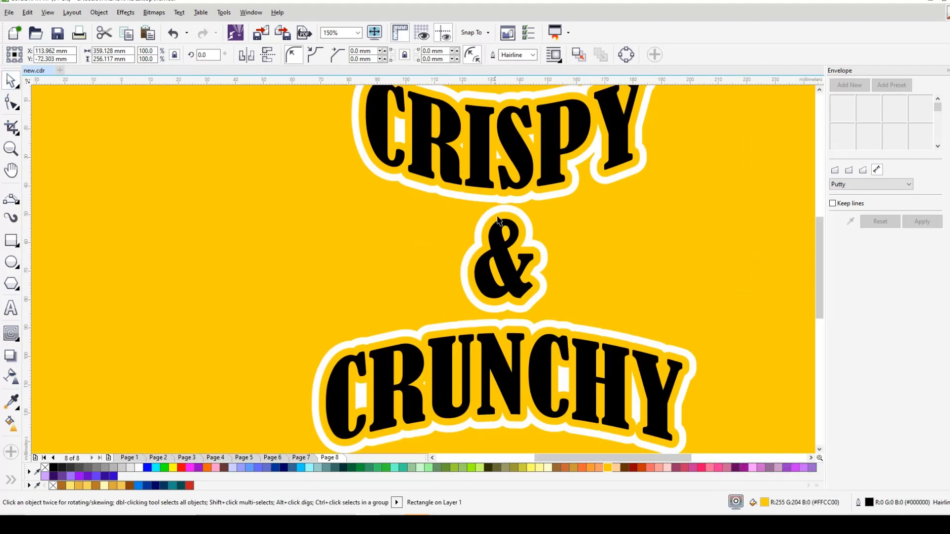
scroll(479, 152, up, 2)
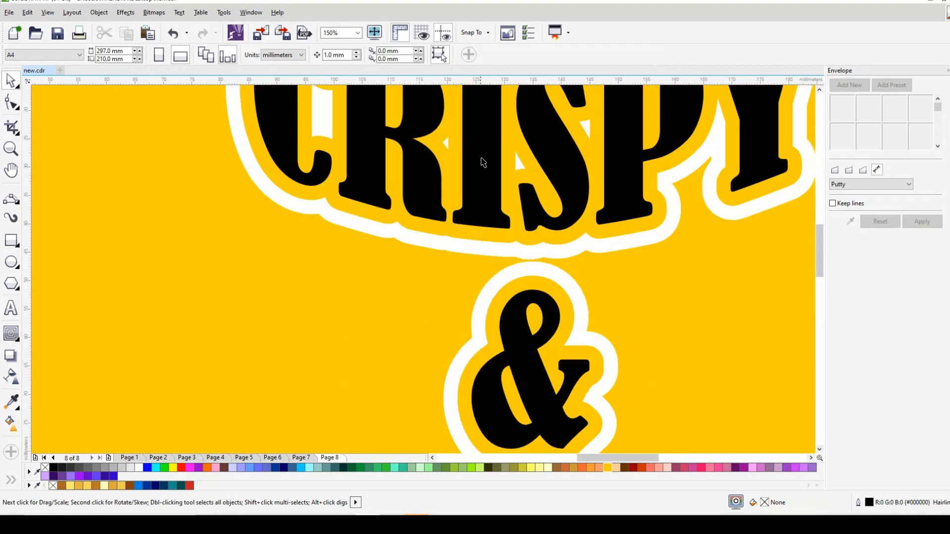
click(497, 183)
scroll(496, 183, down, 2)
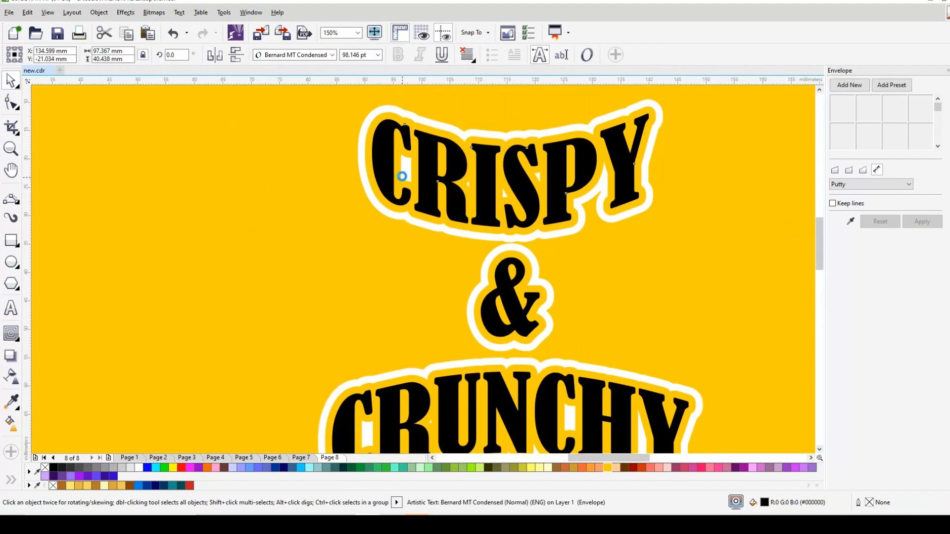
scroll(404, 173, up, 4)
click(419, 161)
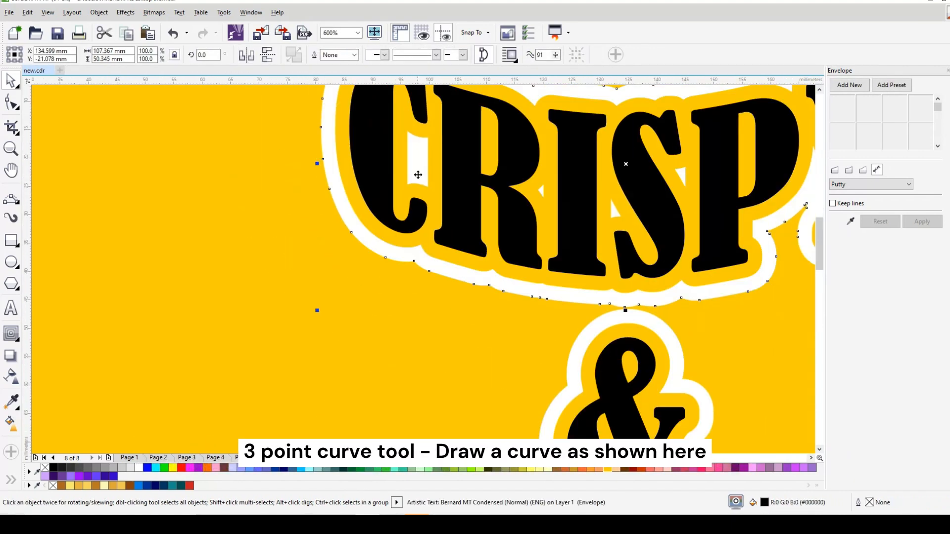
scroll(418, 178, down, 2)
scroll(420, 181, down, 2)
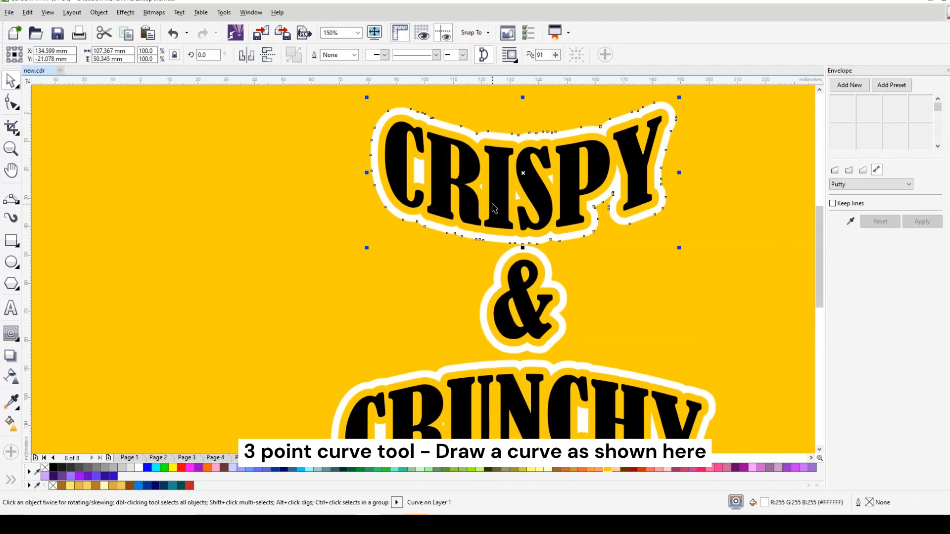
click(477, 224)
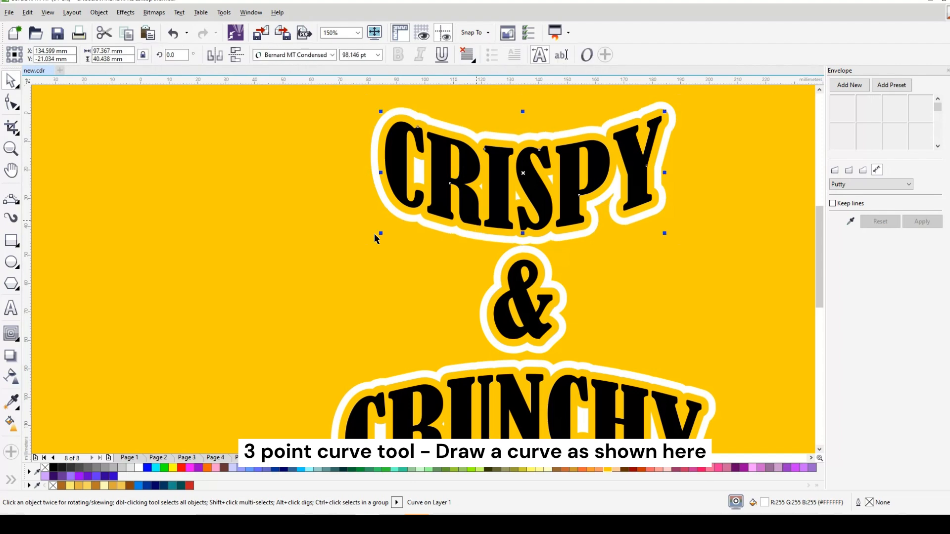
Draw a downward-bowed 3-Point Curve about 97 mm wide and 11 mm deep across the middle of CRISPY
click(11, 199)
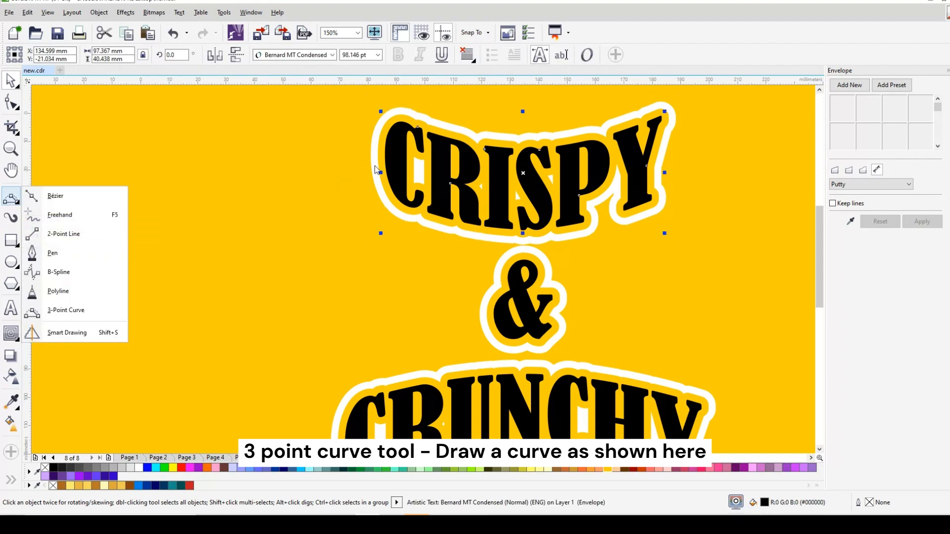
click(17, 335)
click(2, 205)
click(15, 201)
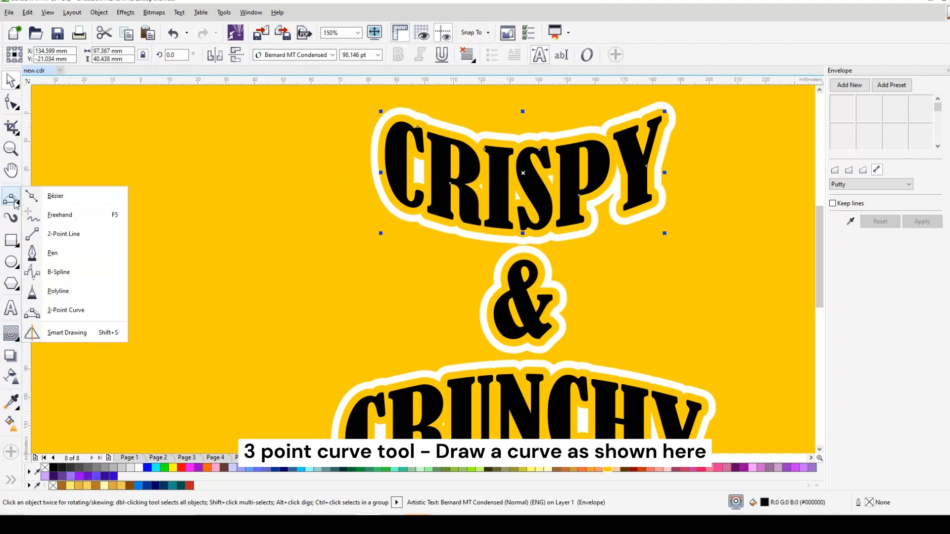
click(92, 312)
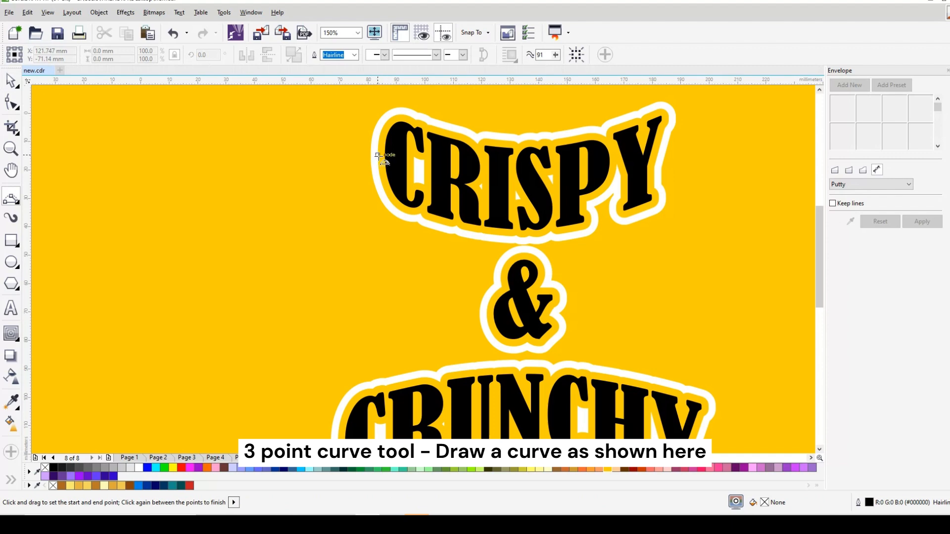
drag(379, 157, 654, 155)
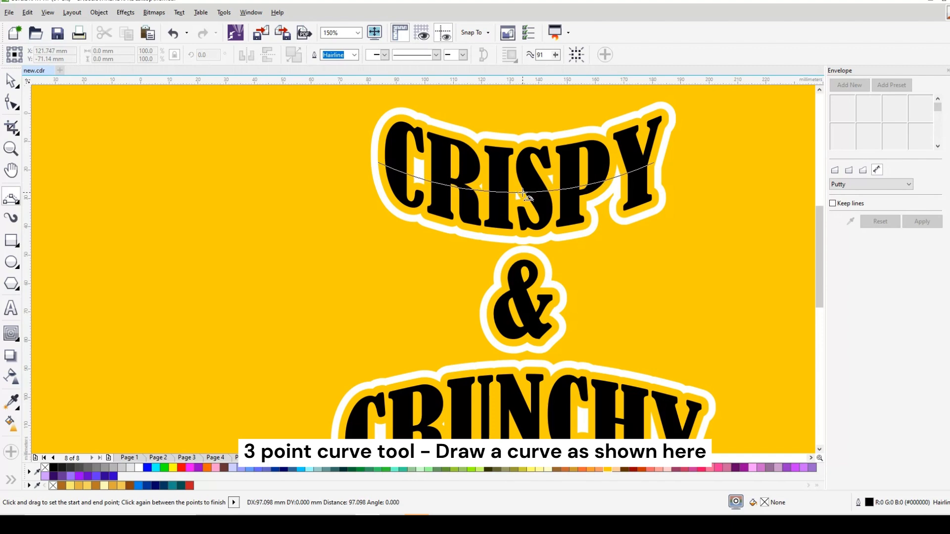
click(516, 191)
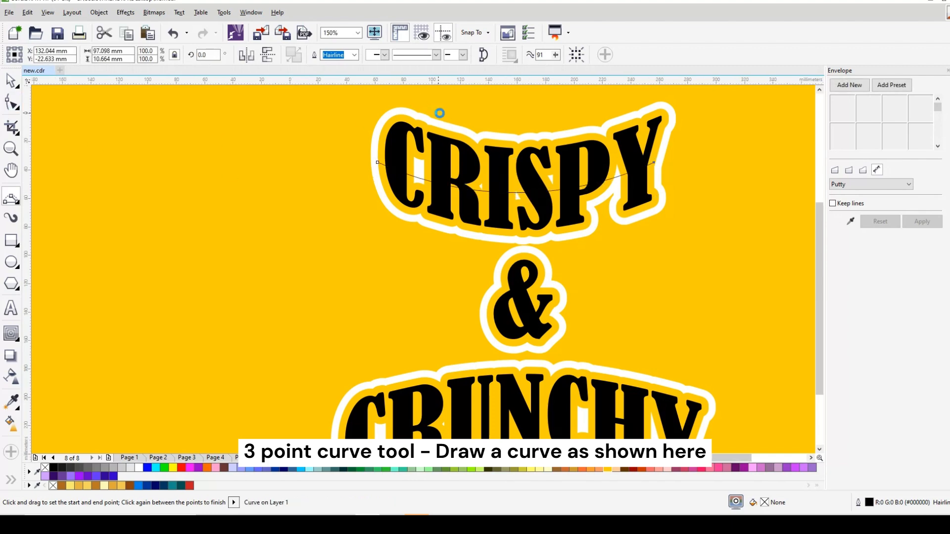
Draw an upward-arched 3-Point Curve about 125 mm wide and 10 mm high across the middle of CRUNCHY
scroll(439, 110, down, 2)
scroll(369, 324, up, 4)
scroll(369, 324, down, 1)
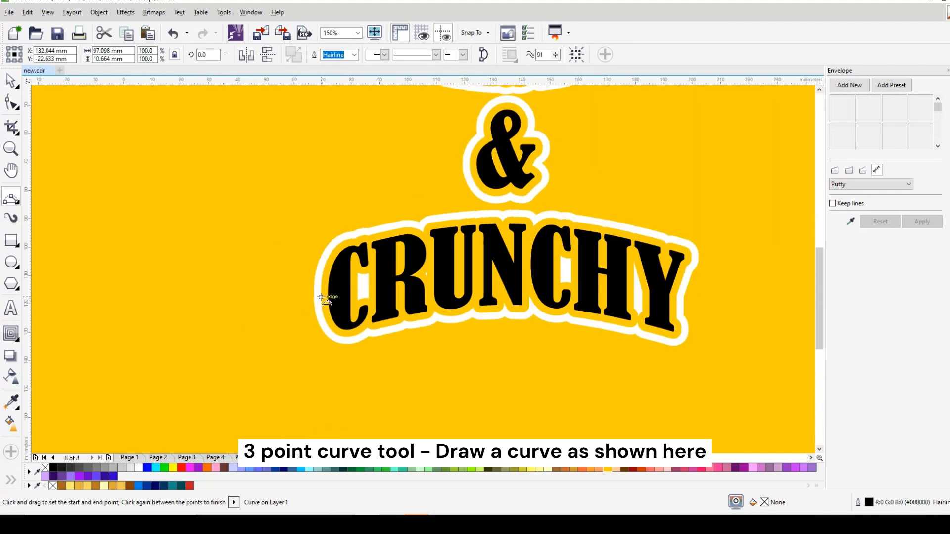
drag(321, 297, 677, 295)
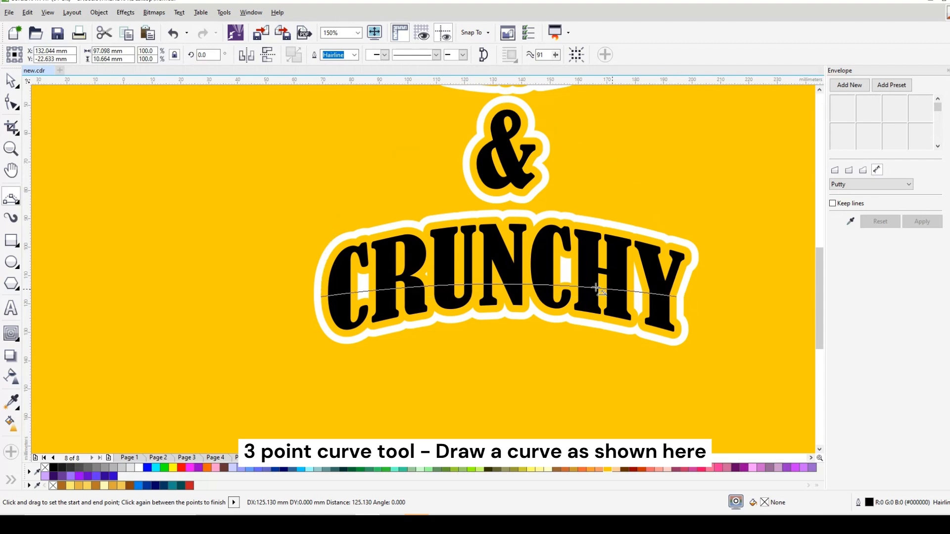
click(555, 271)
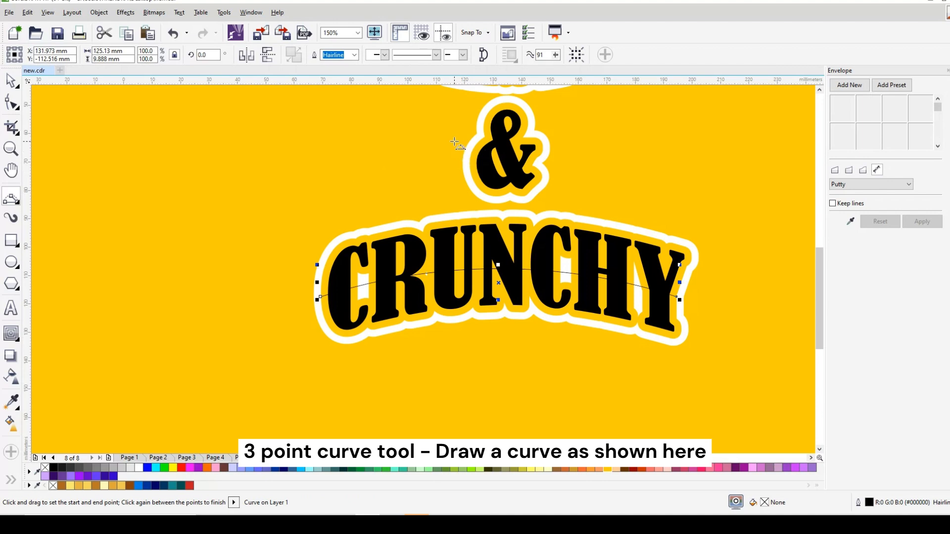
key(Escape)
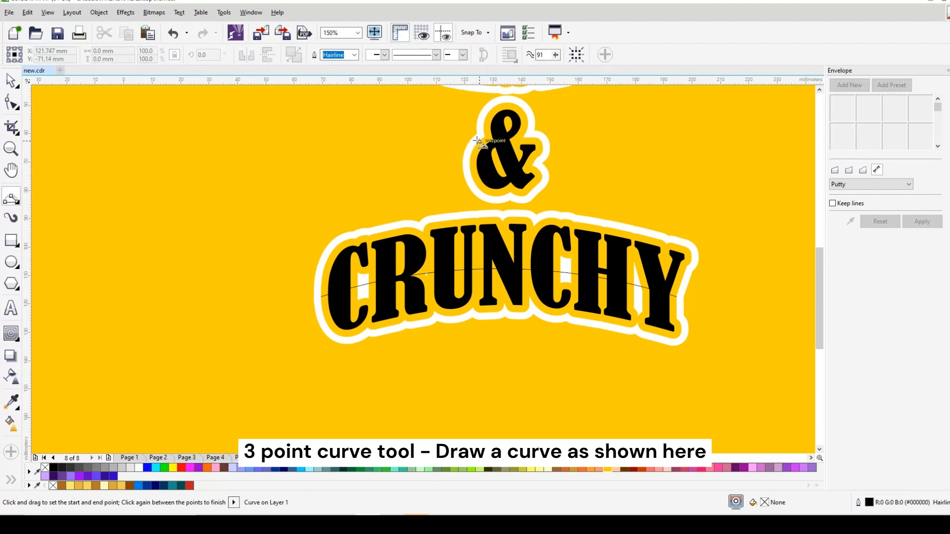
Draw a nearly flat 3-Point Curve about 17 mm wide across the ampersand
drag(478, 141, 534, 138)
click(503, 142)
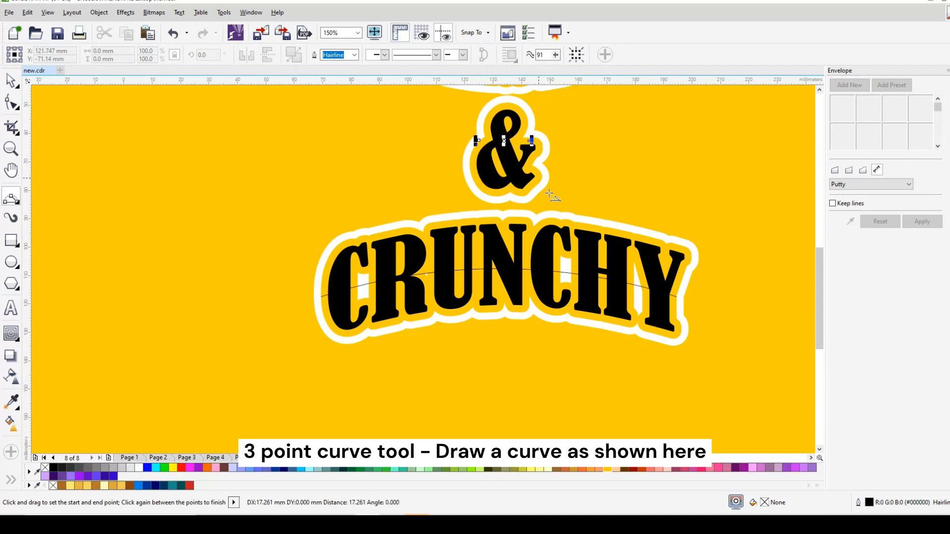
key(space)
Smart Fill the curve-divided upper and lower halves of CRUNCHY, the ampersand and CRISPY with yellow
click(10, 480)
click(33, 478)
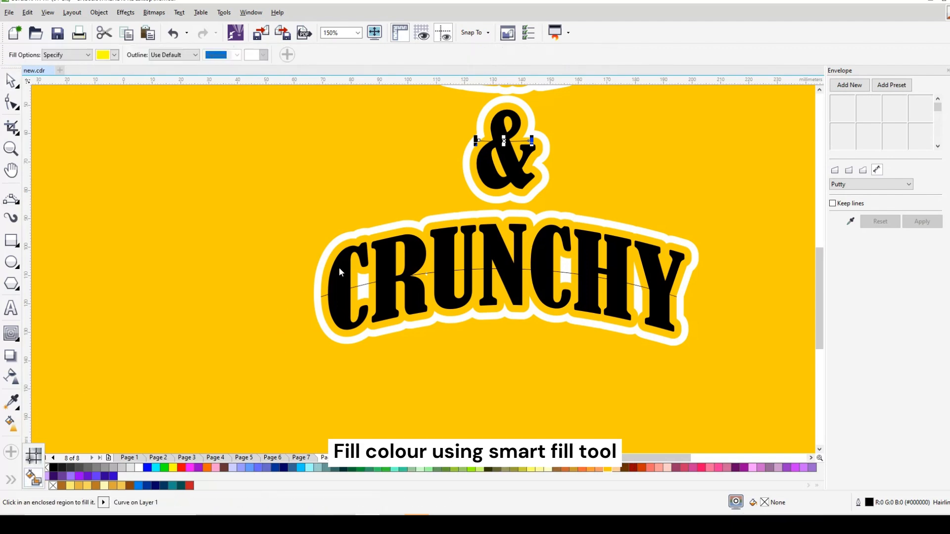
click(340, 267)
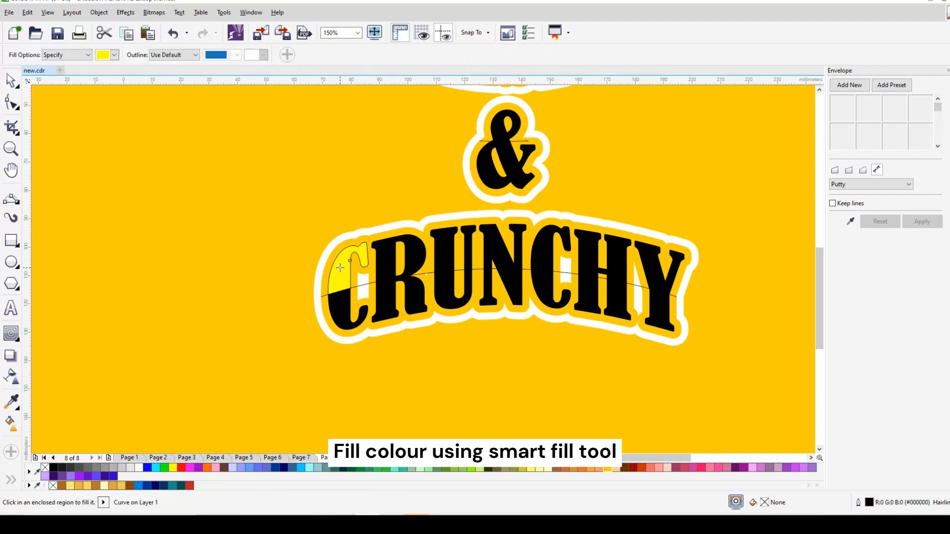
click(389, 262)
click(443, 254)
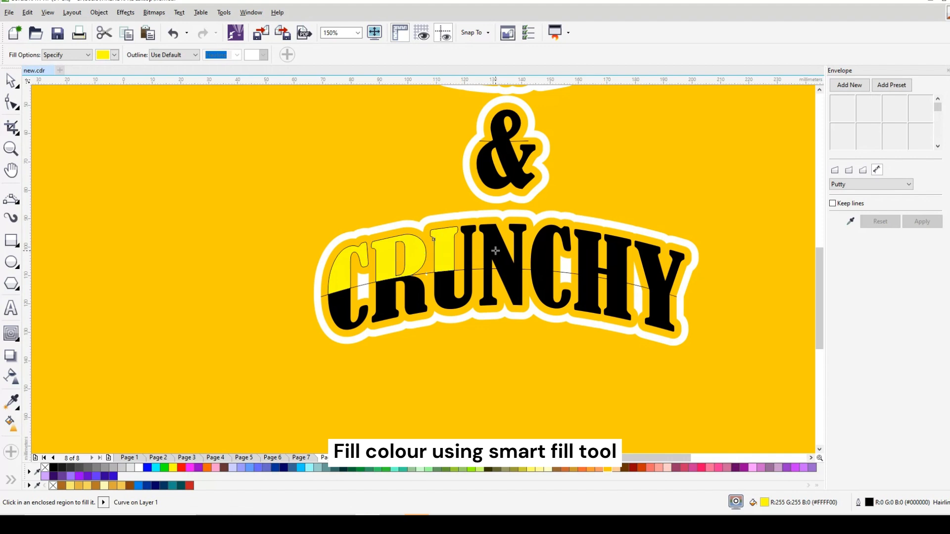
click(471, 253)
click(492, 247)
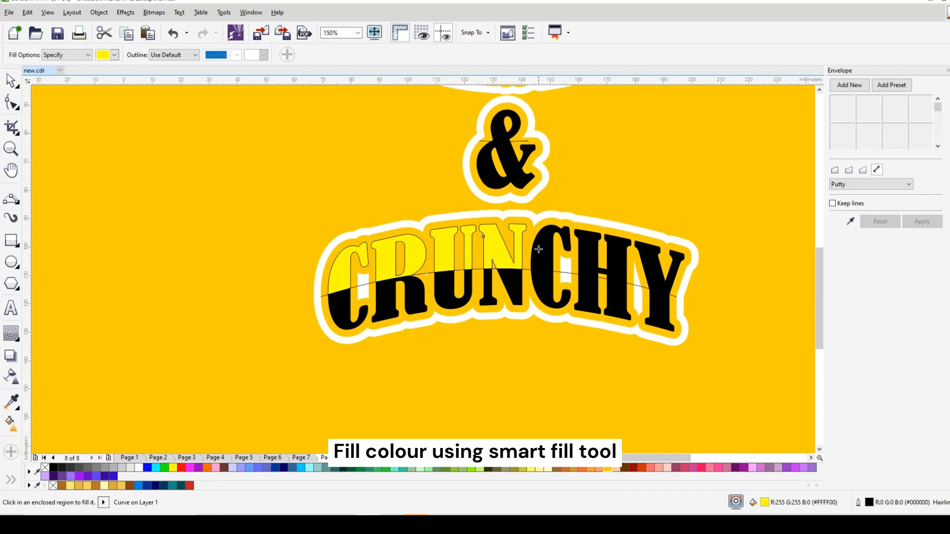
click(538, 248)
click(589, 250)
click(649, 261)
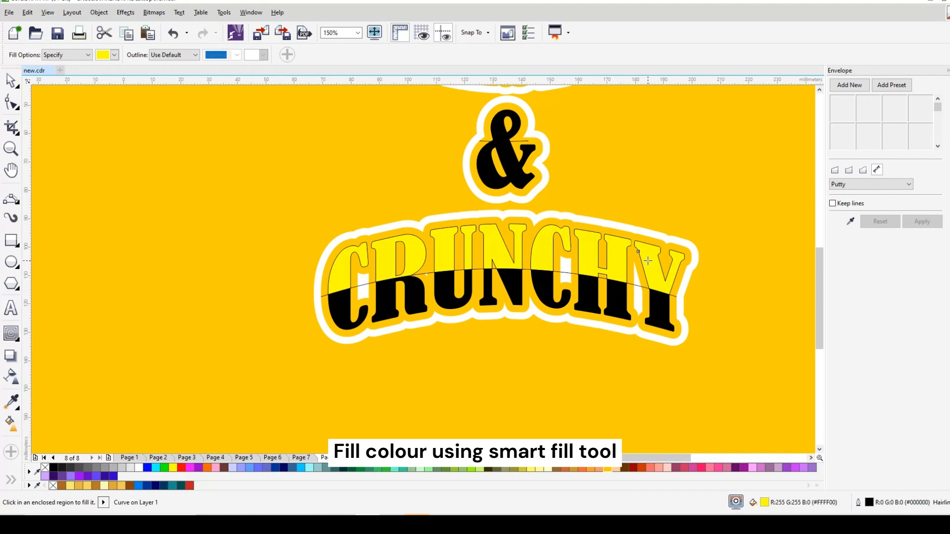
click(351, 315)
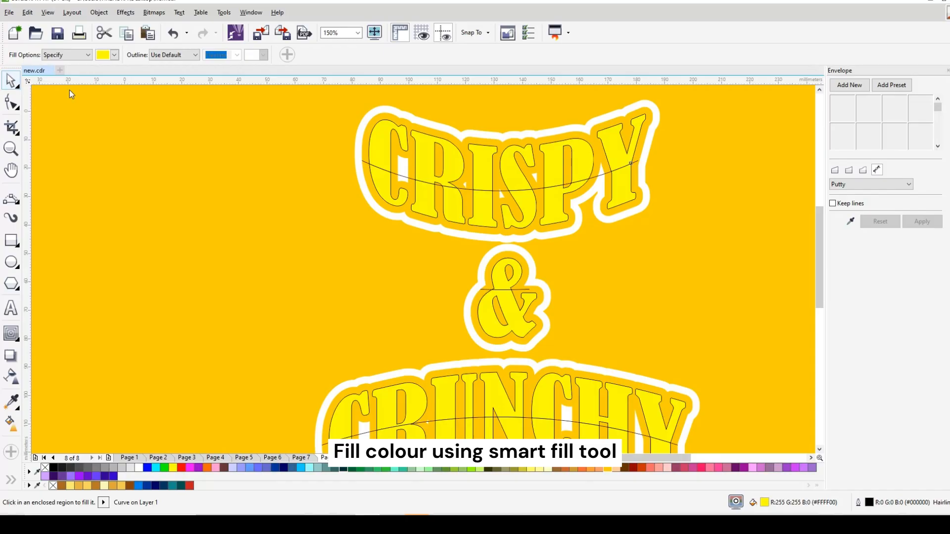
Delete the three dividing curves that cross CRISPY, the ampersand and CRUNCHY
click(366, 178)
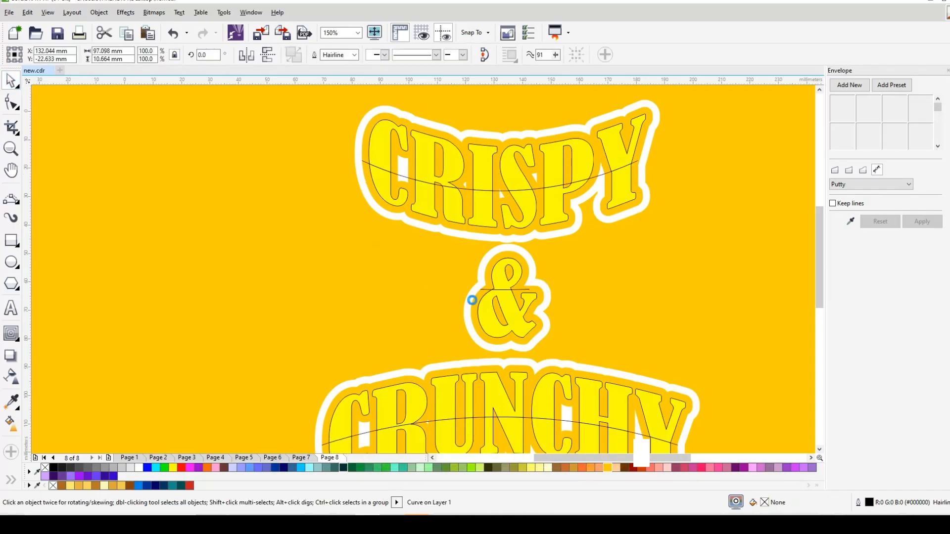
key(Delete)
click(483, 289)
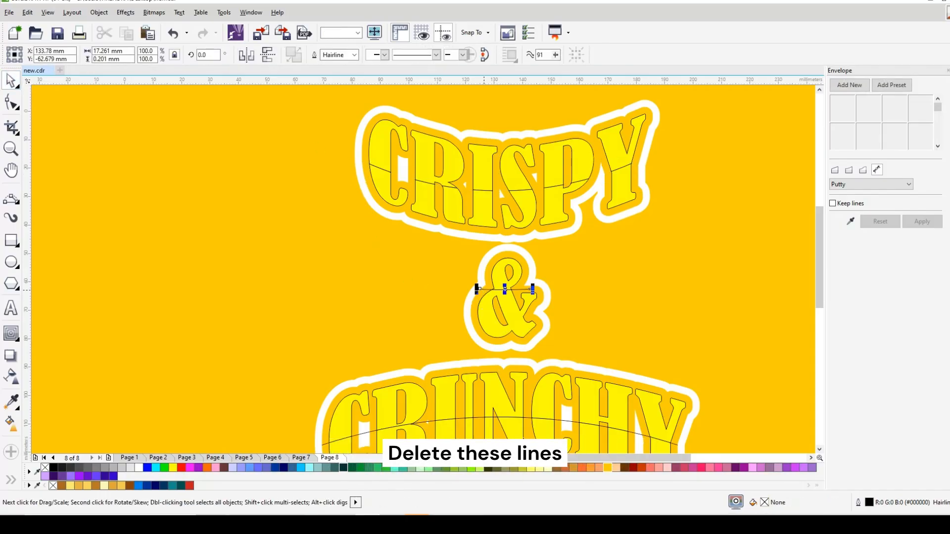
key(Delete)
click(676, 443)
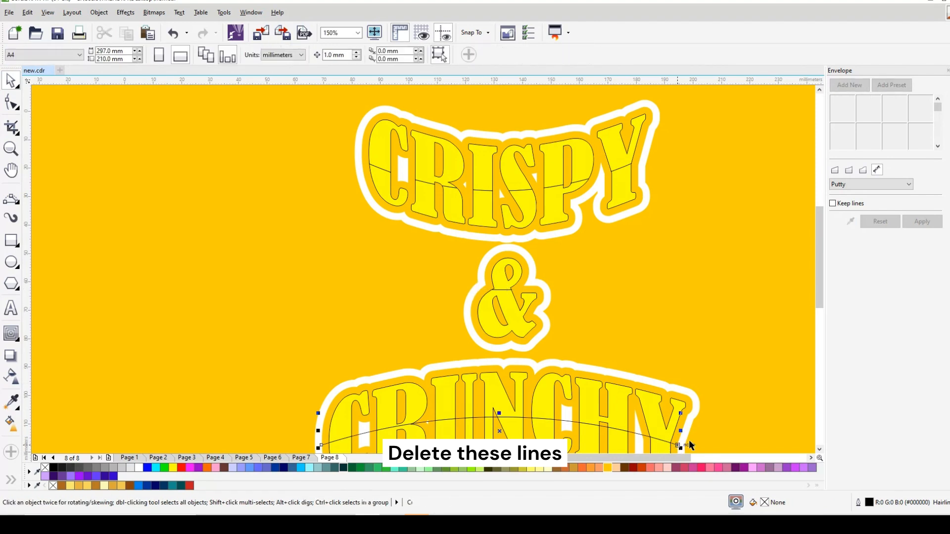
key(Delete)
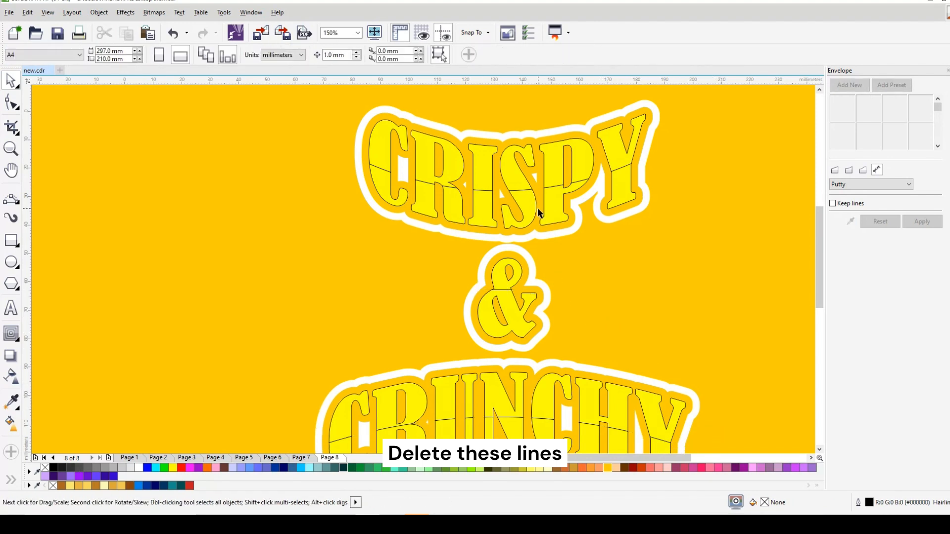
Weld the yellow upper halves of all the CRISPY letters into one object
click(384, 154)
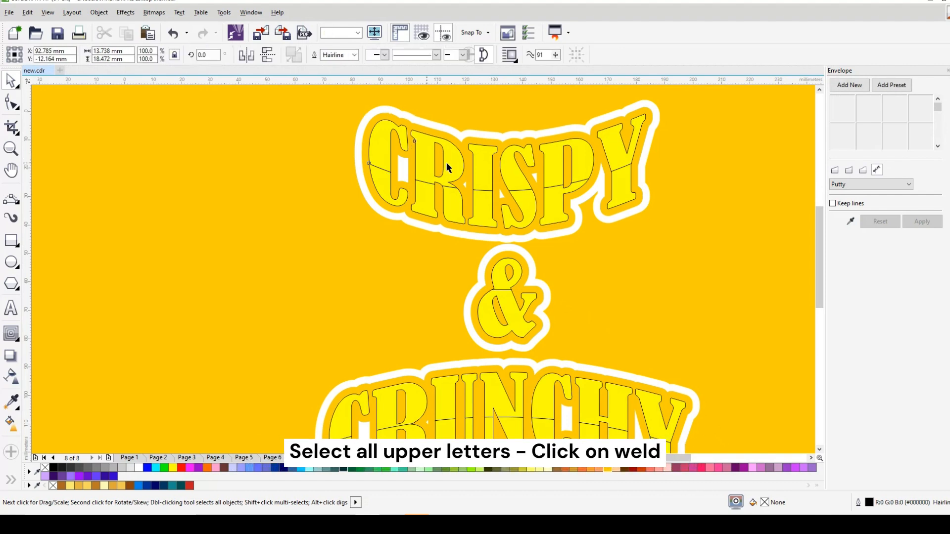
shift+click(447, 162)
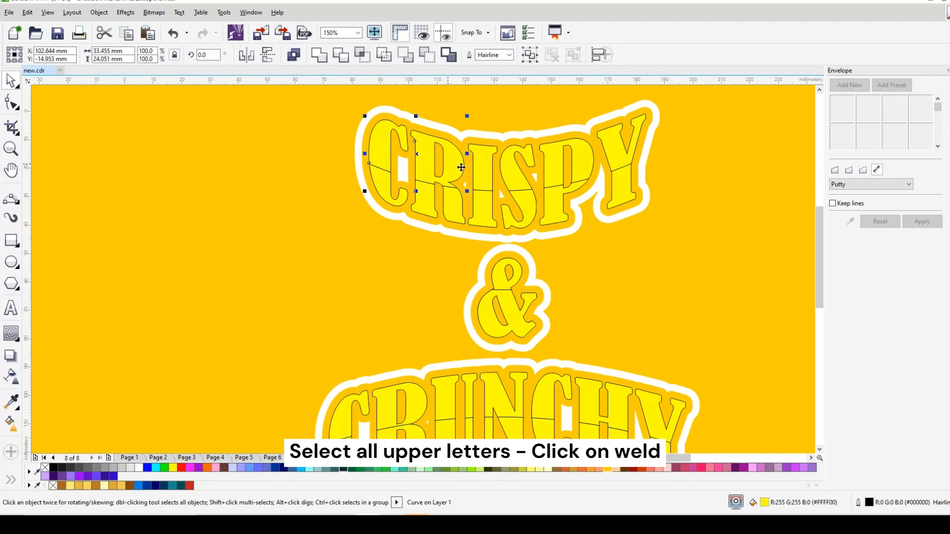
shift+click(514, 173)
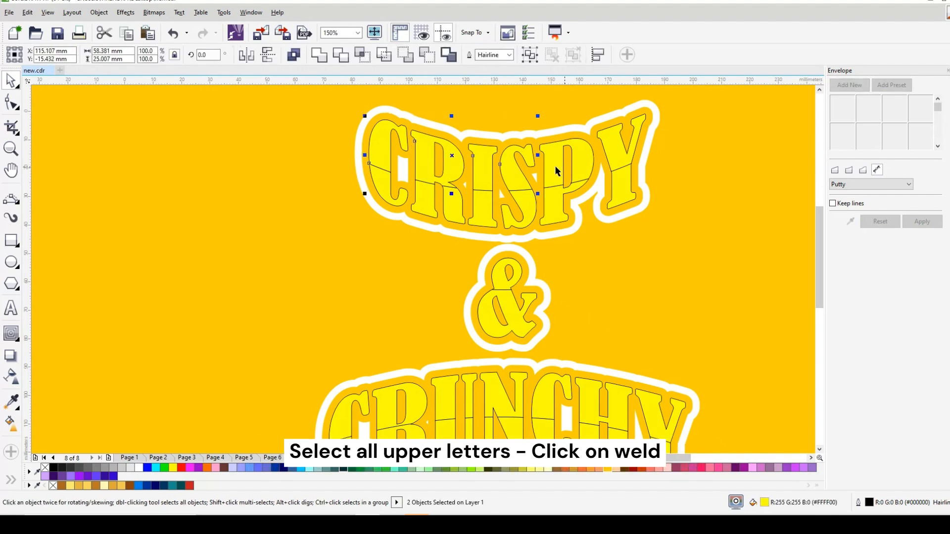
shift+click(617, 151)
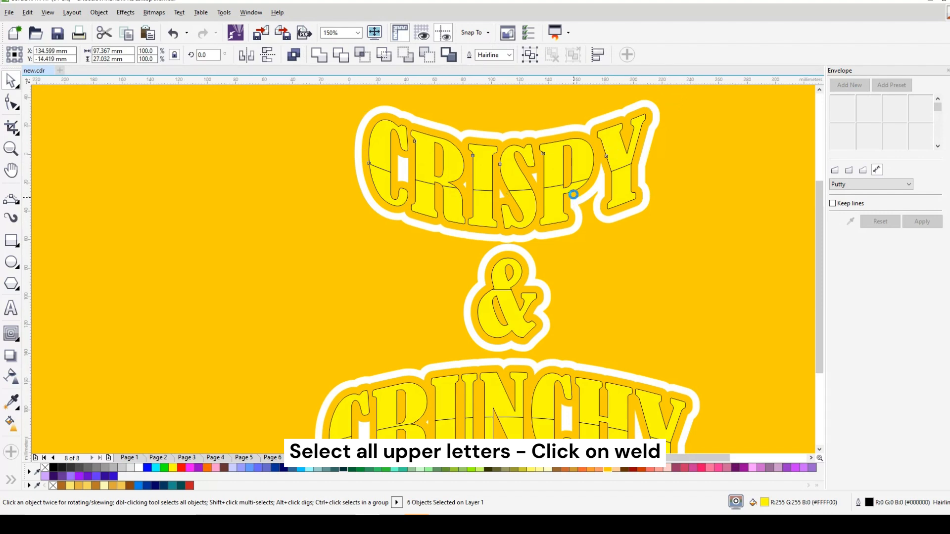
scroll(573, 194, down, 2)
drag(539, 175, 546, 143)
key(ctrl+z)
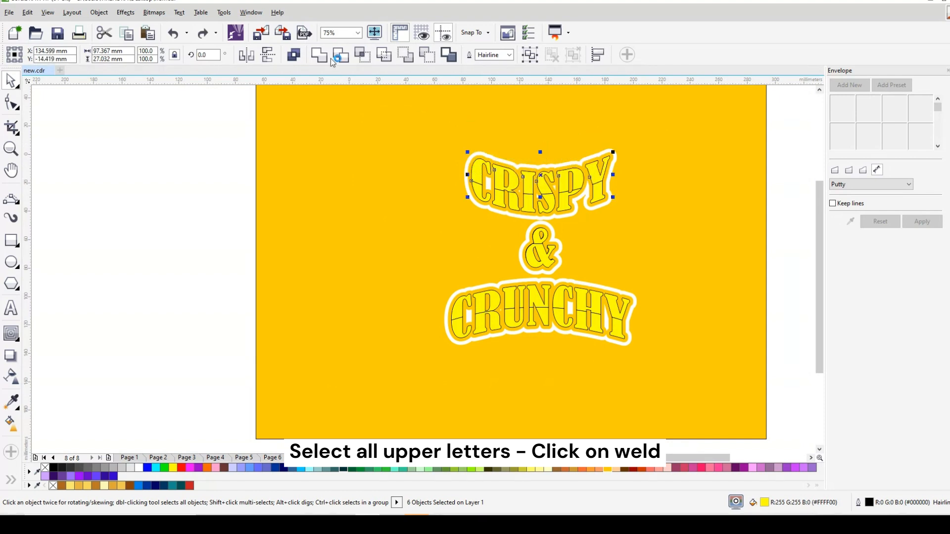
click(319, 58)
Weld the yellow lower halves of all the CRISPY letters, including the separate piece of the R, into one object
scroll(576, 179, up, 2)
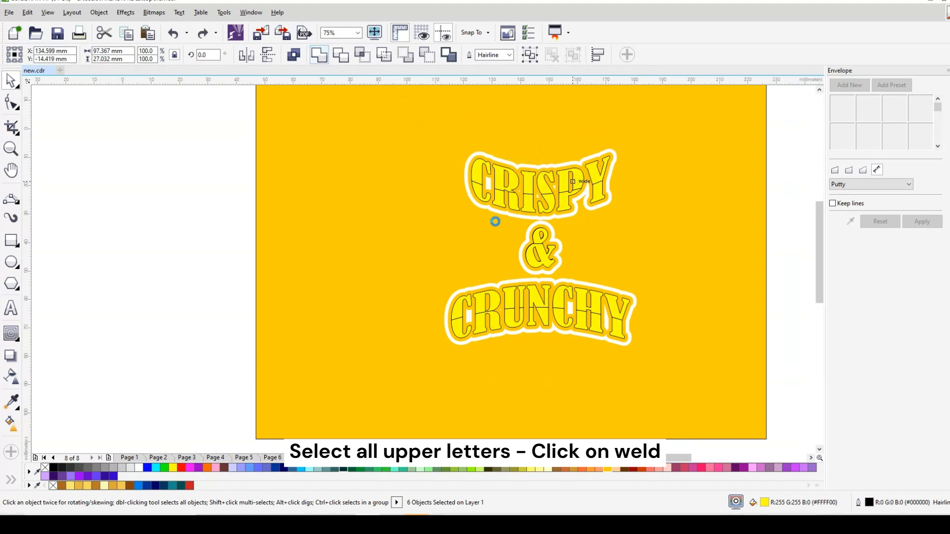
click(386, 216)
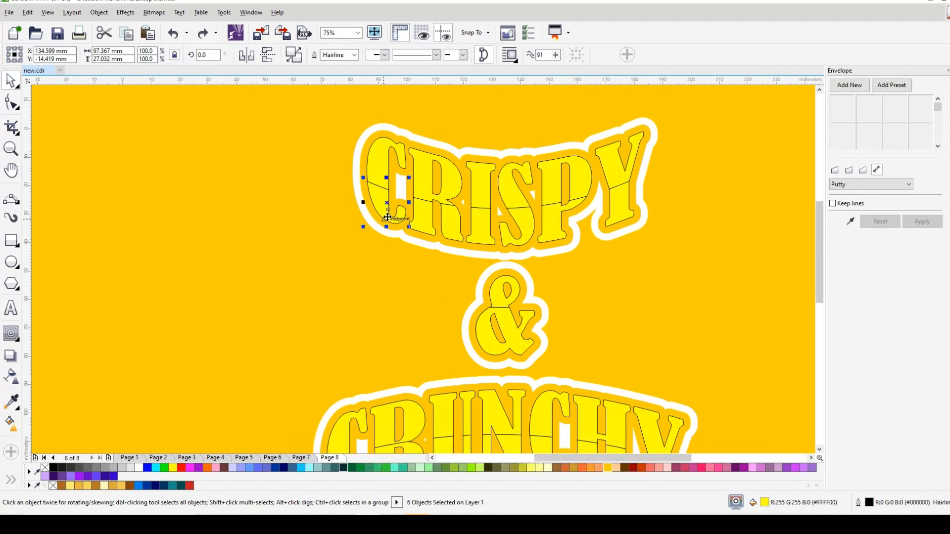
shift+click(427, 216)
shift+click(456, 221)
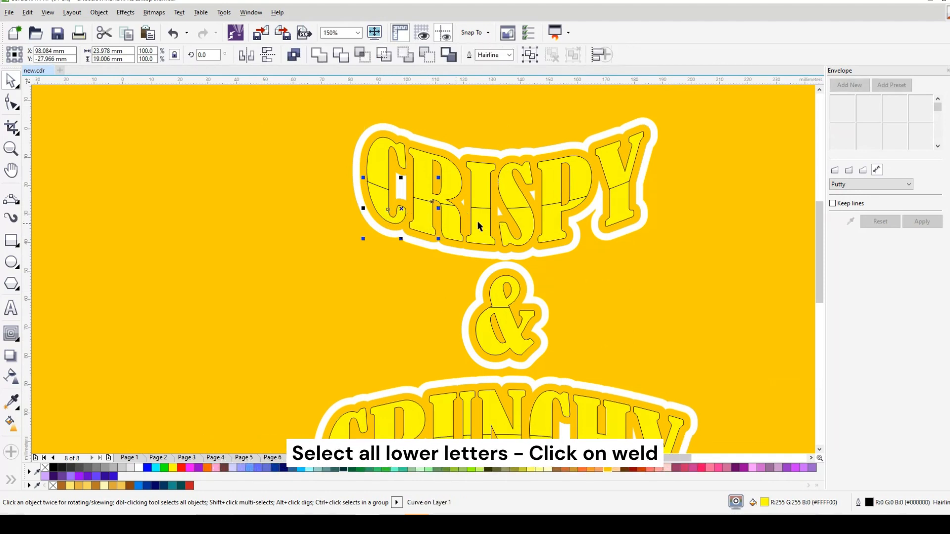
shift+click(479, 221)
shift+click(528, 226)
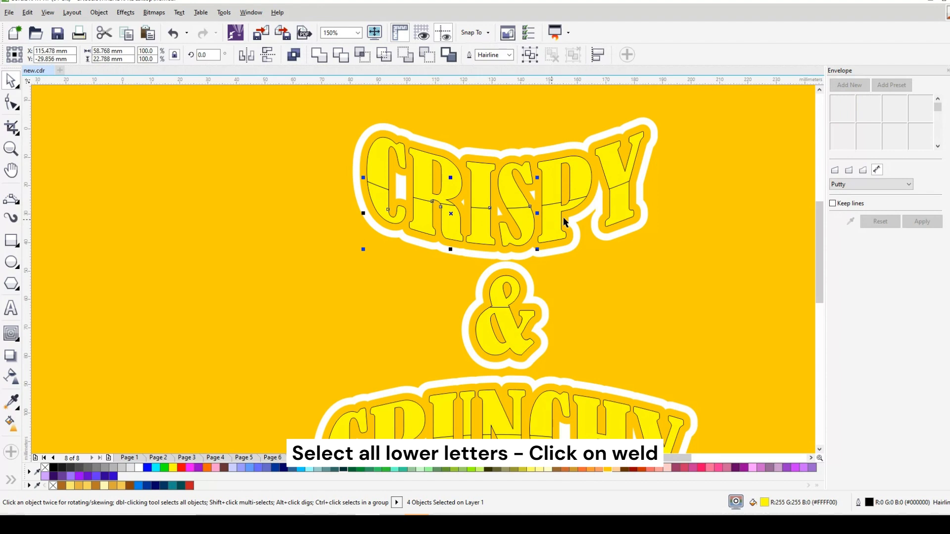
shift+click(622, 204)
drag(621, 207, 613, 257)
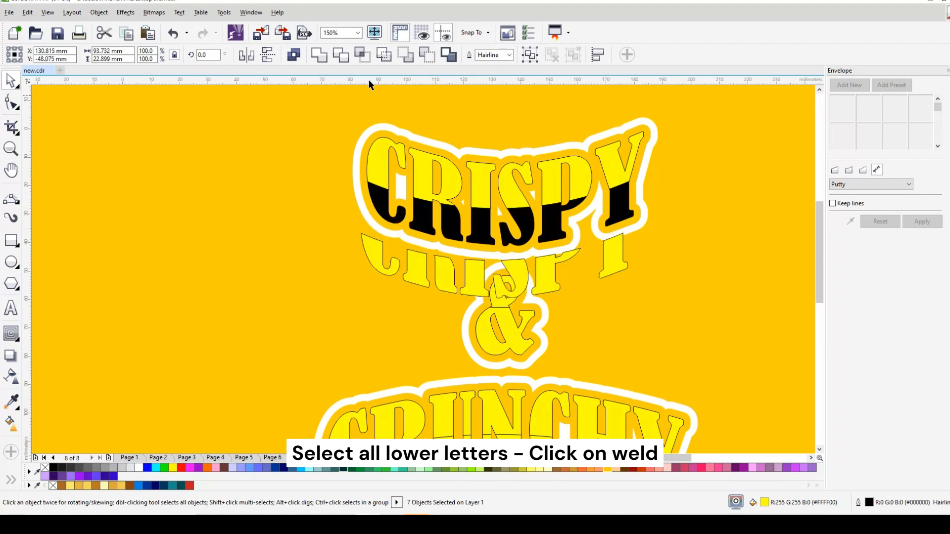
key(ctrl+z)
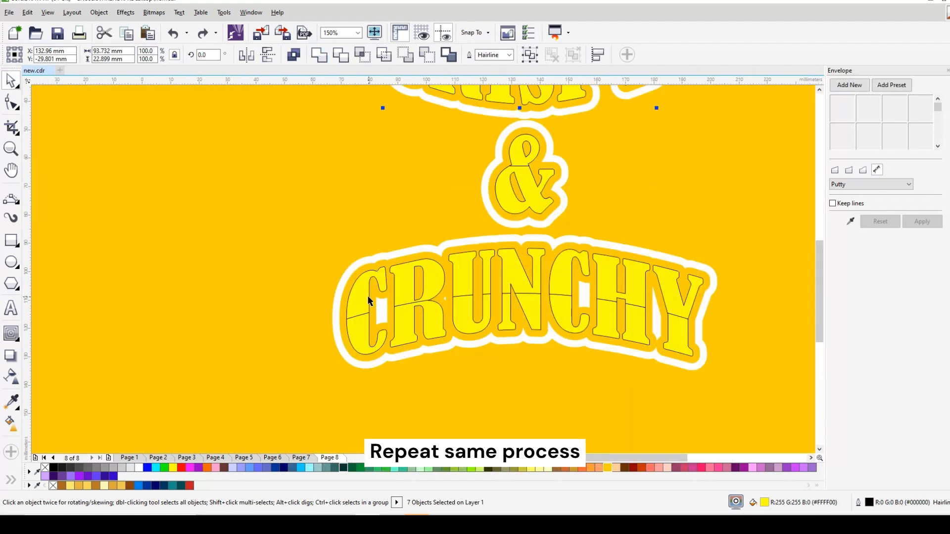
Weld the yellow upper halves of all the CRUNCHY letters into one object
drag(229, 244, 748, 323)
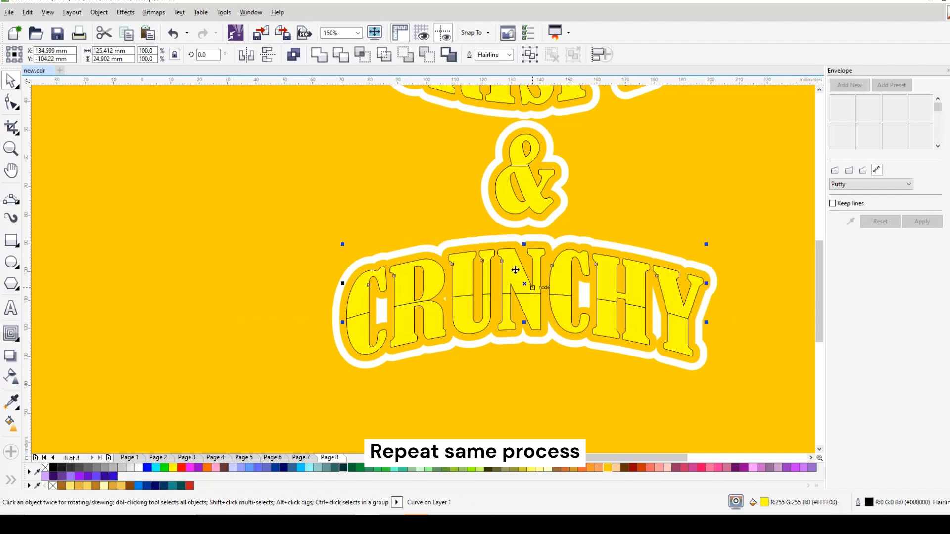
drag(460, 218, 461, 223)
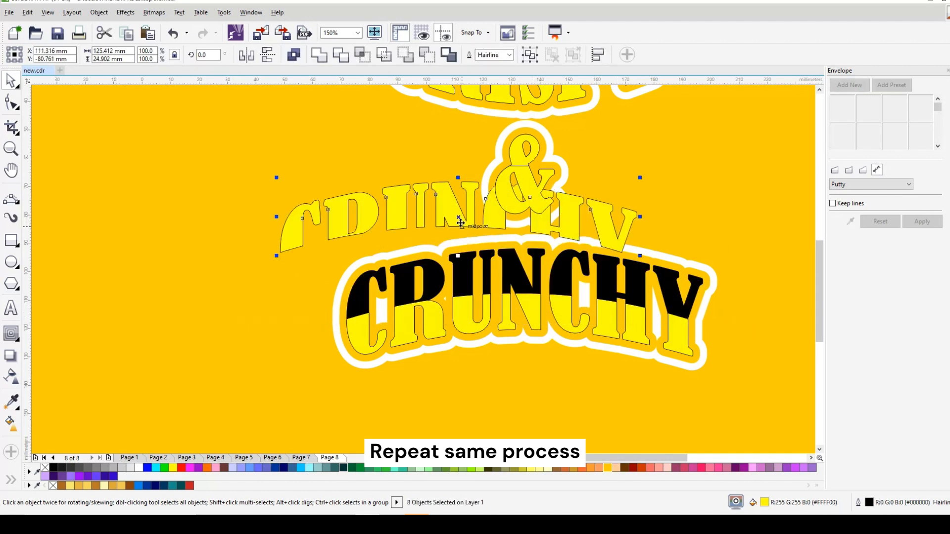
key(ctrl+z)
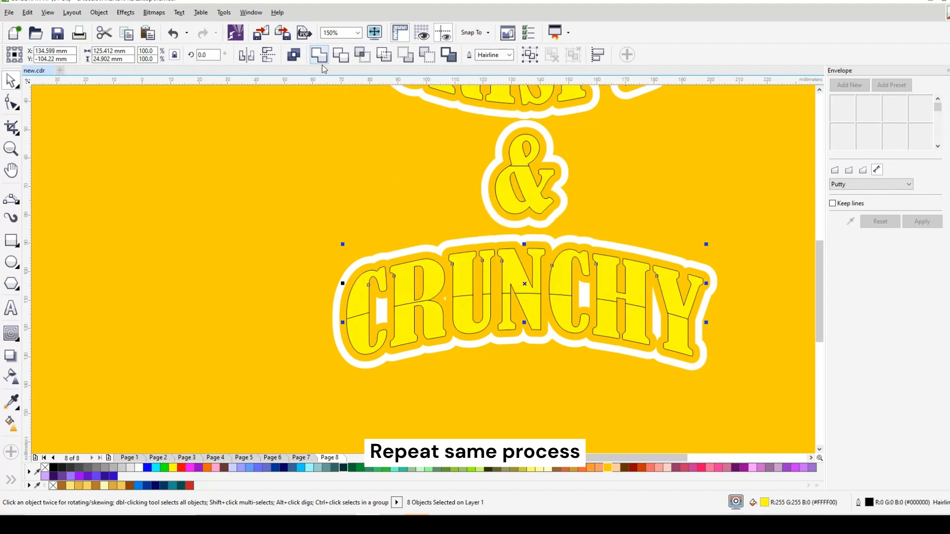
key(F10)
Weld the yellow lower halves of all the CRUNCHY letters, including the small N fragments, into one object
drag(305, 410, 749, 291)
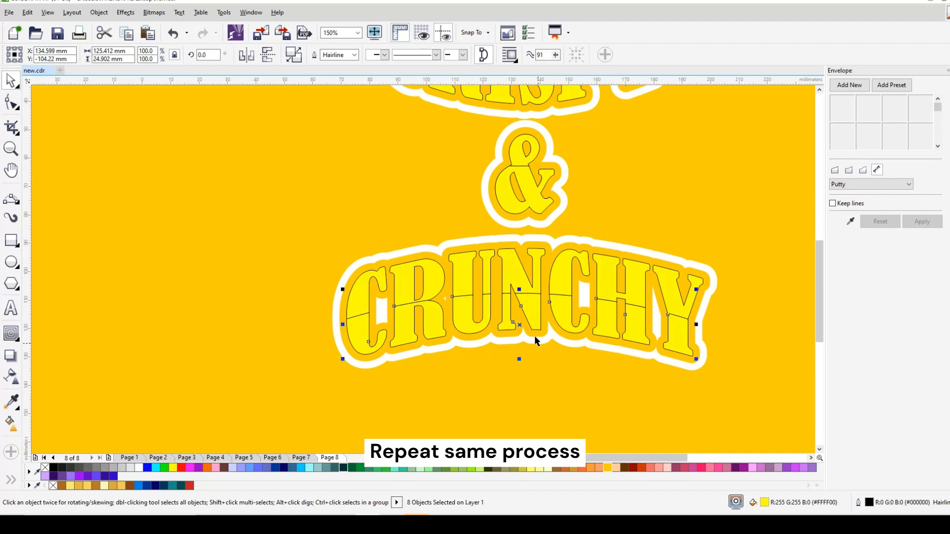
click(520, 308)
drag(520, 332, 527, 374)
key(Delete)
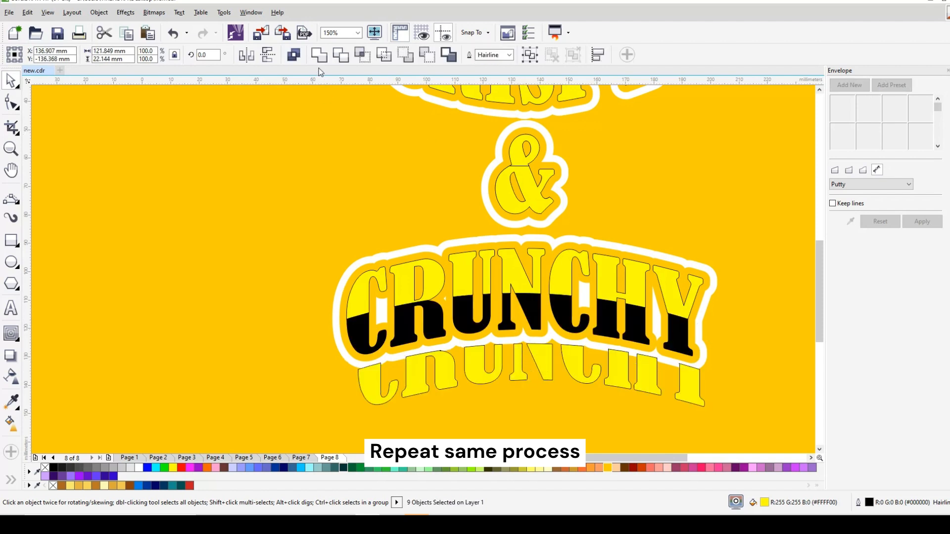
key(ctrl+z)
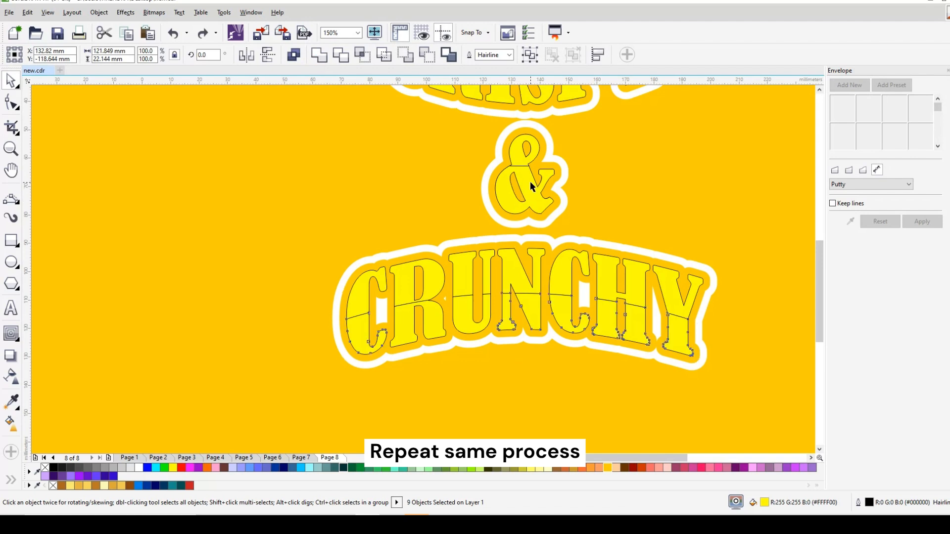
Apply a vertical linear fountain fill to the upper half of CRISPY, running from the top downward
click(524, 155)
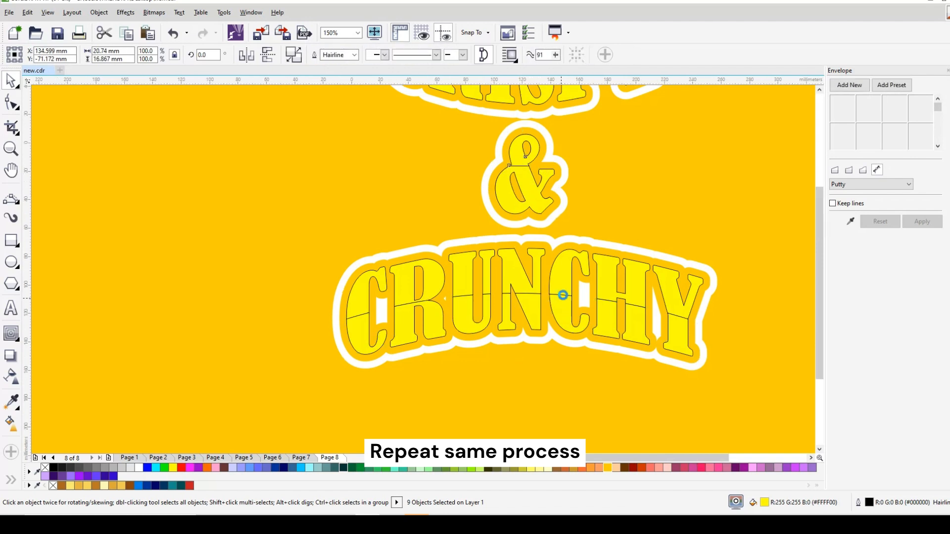
scroll(563, 295, down, 1)
scroll(569, 170, up, 1)
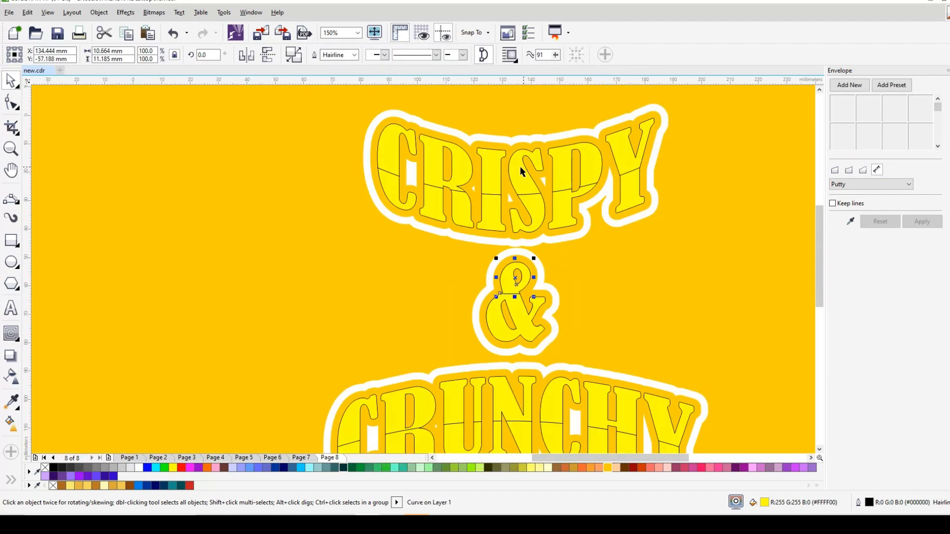
key(g)
click(458, 195)
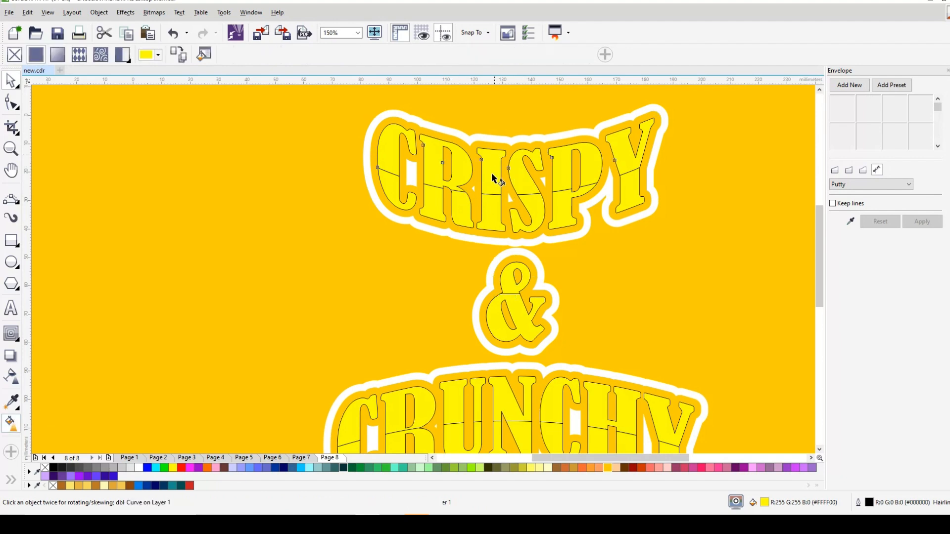
drag(491, 152, 492, 183)
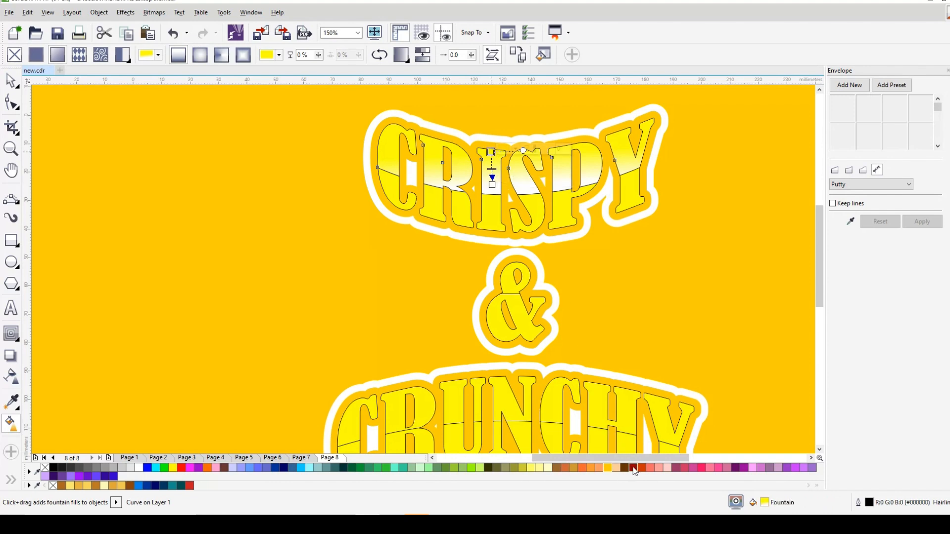
Set the CRISPY upper half's gradient to bright red at the top and dark red at the bottom, extending its end slightly downward
click(633, 467)
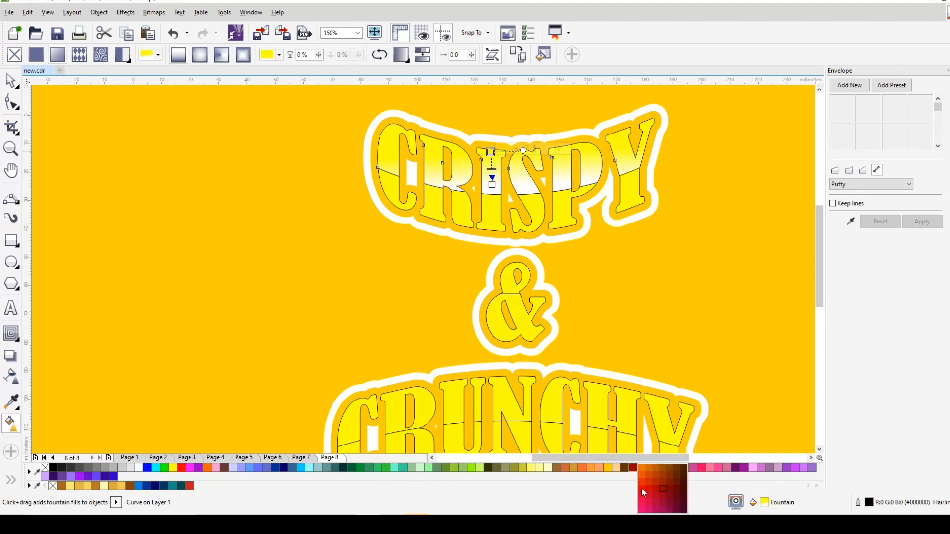
click(642, 489)
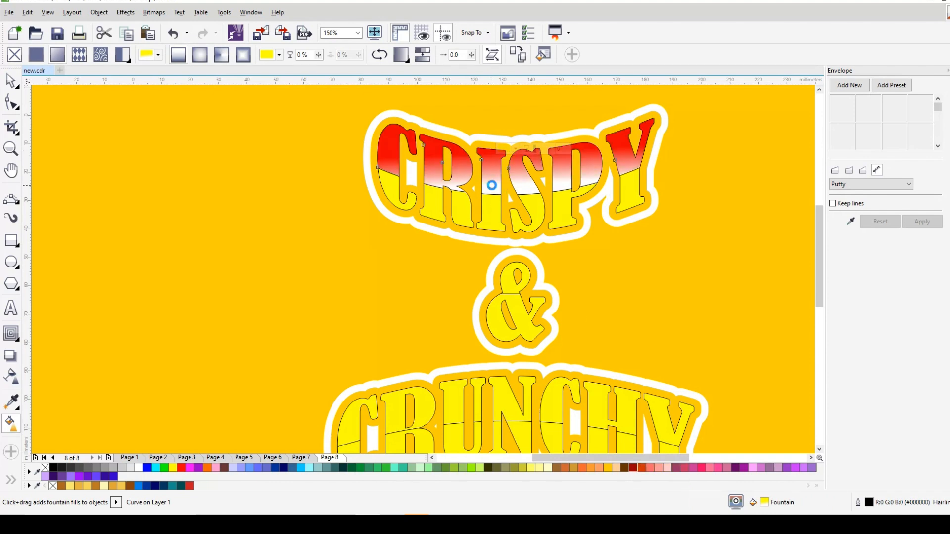
click(492, 185)
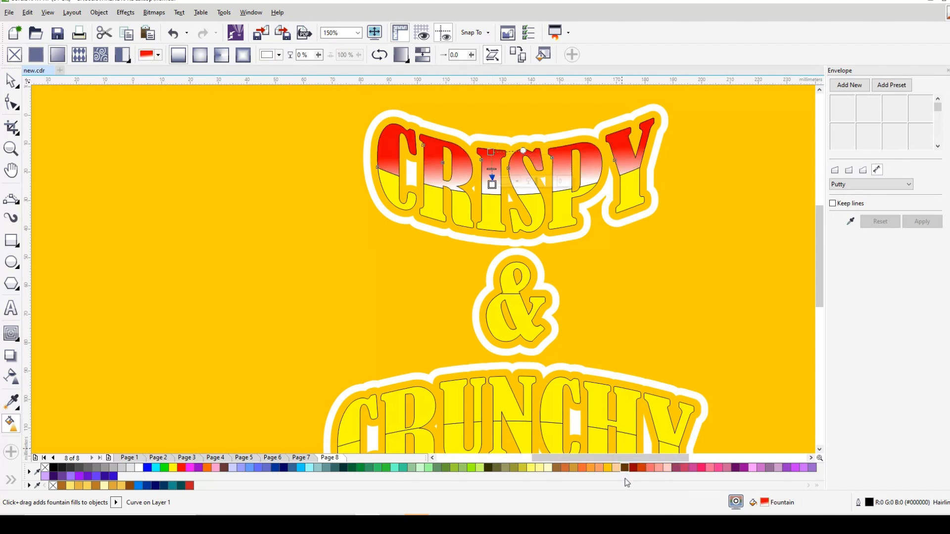
click(634, 468)
drag(492, 187, 492, 201)
key(space)
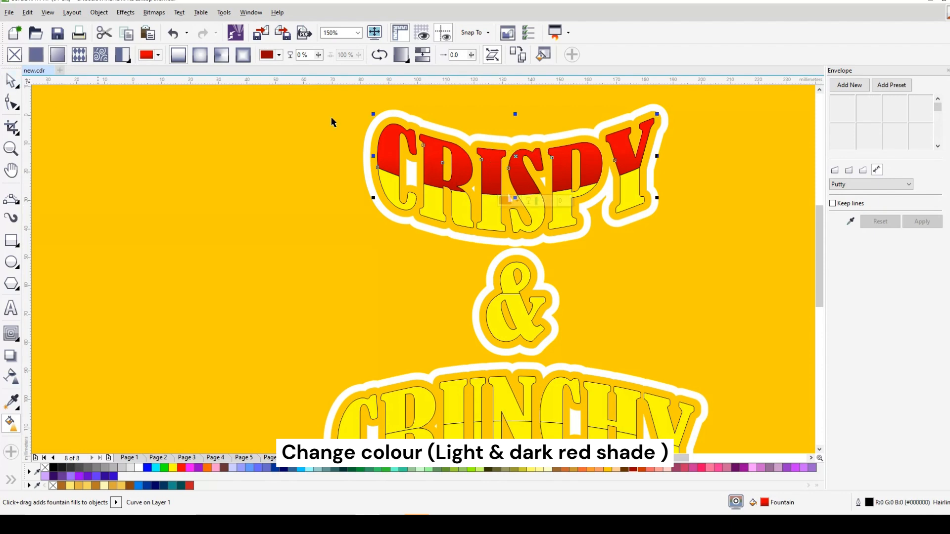
Fill the upper half of CRISPY with solid bright red (#EA0000) and its lower half with dark red (#990000)
scroll(494, 176, up, 3)
key(space)
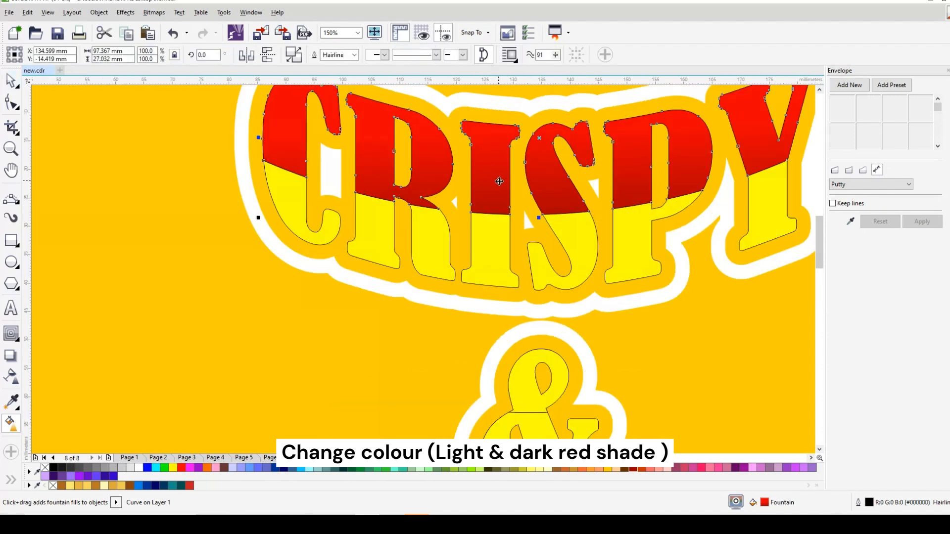
scroll(502, 186, down, 3)
click(504, 188)
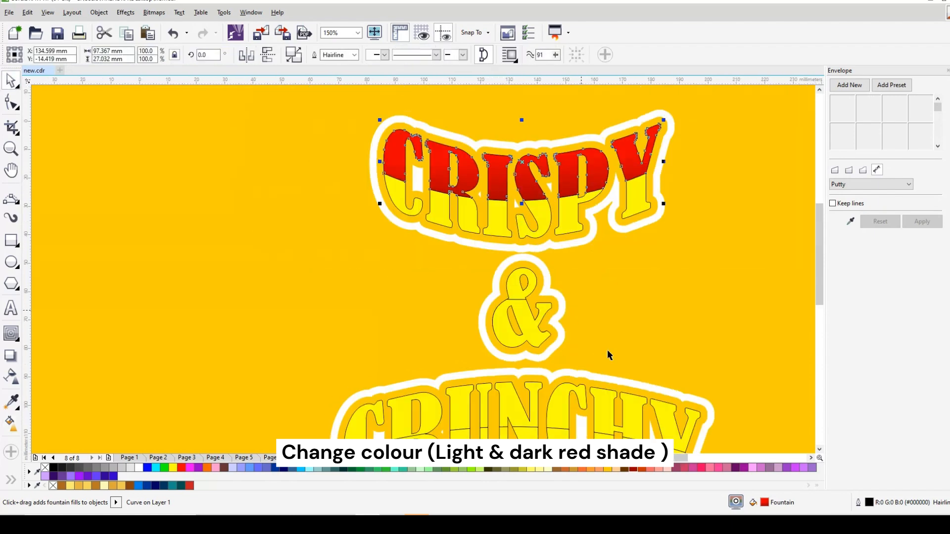
click(634, 469)
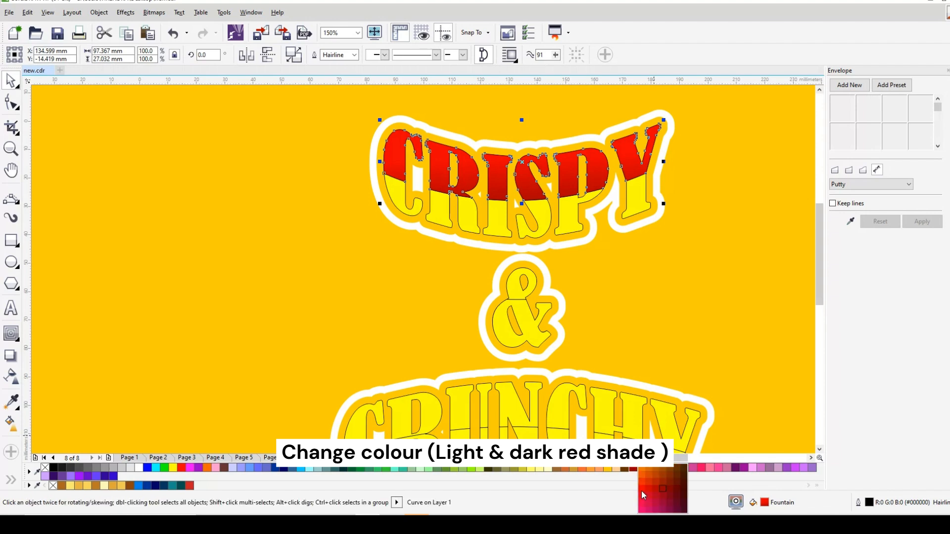
click(642, 491)
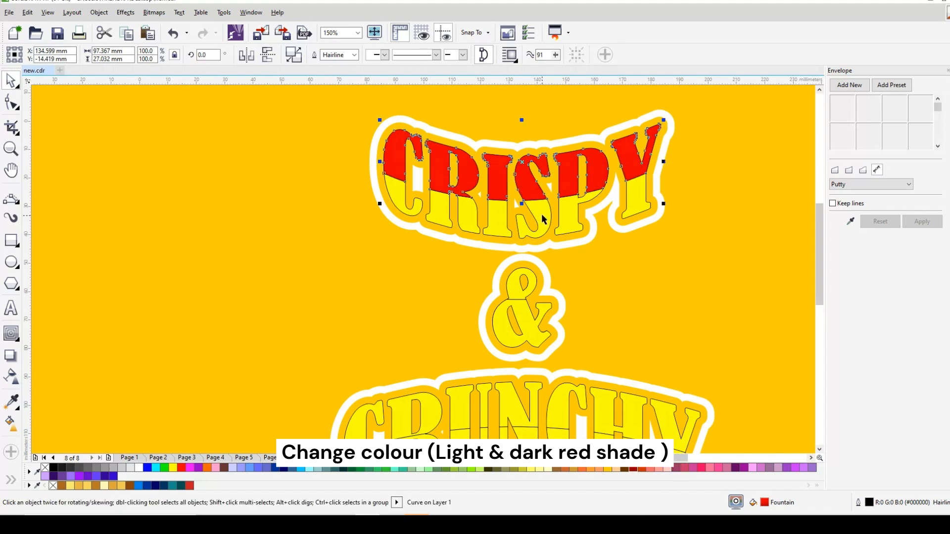
click(543, 215)
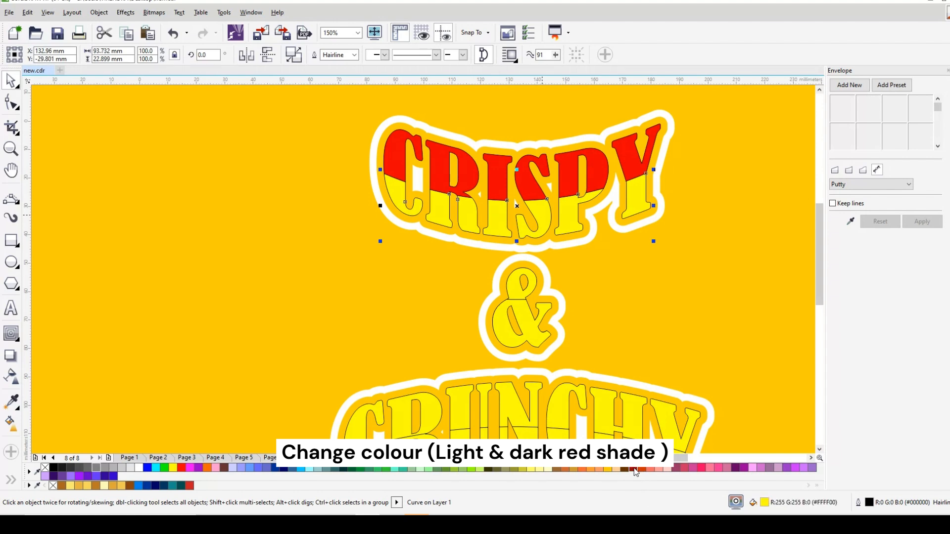
click(633, 469)
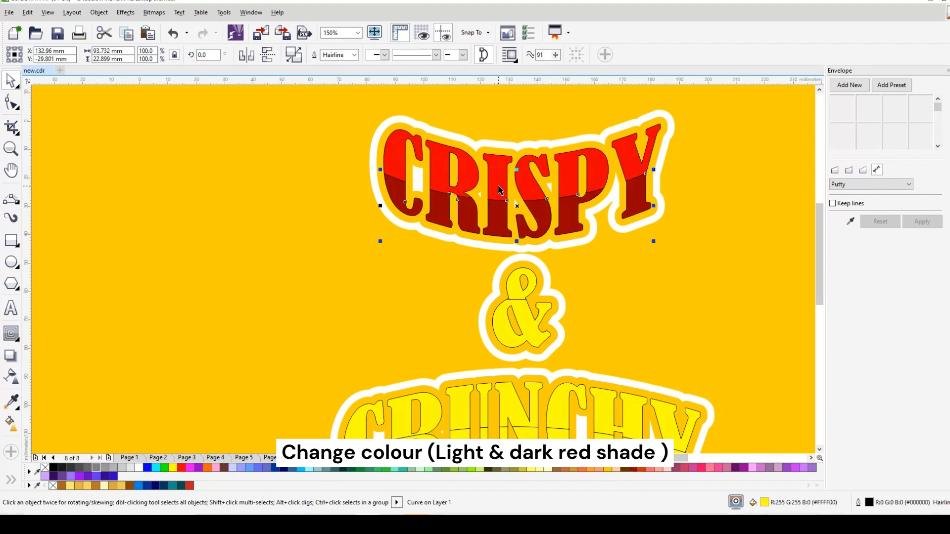
Copy the bright red fill from CRISPY's upper half to the upper halves of the ampersand and CRUNCHY
drag(502, 179, 515, 284)
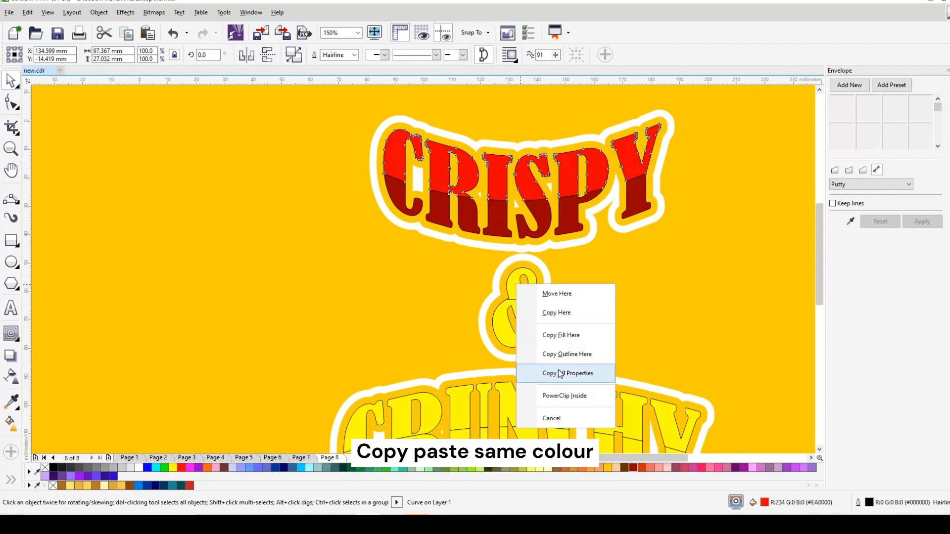
click(564, 333)
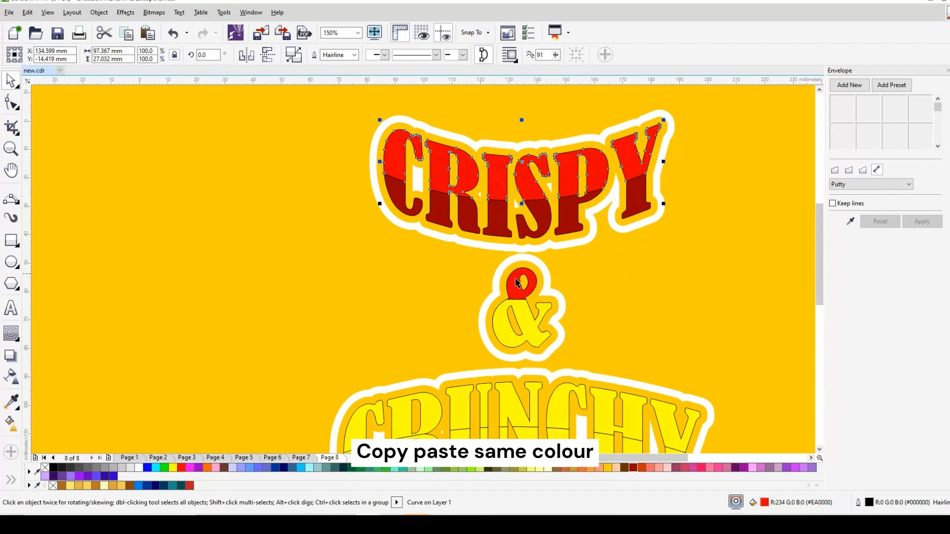
click(516, 286)
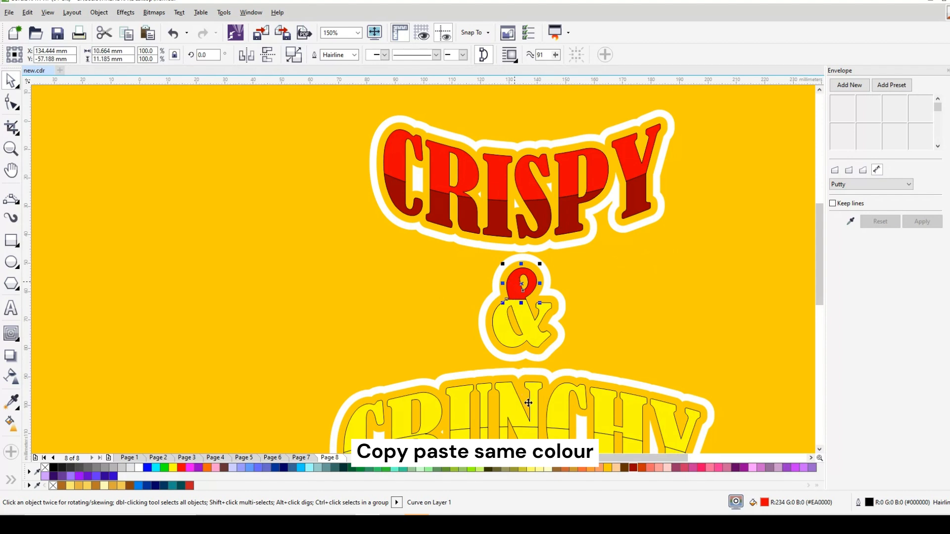
drag(529, 403, 515, 409)
click(581, 319)
Fill the lower halves of the ampersand and CRUNCHY with the same dark red (#990000) as CRISPY
click(547, 220)
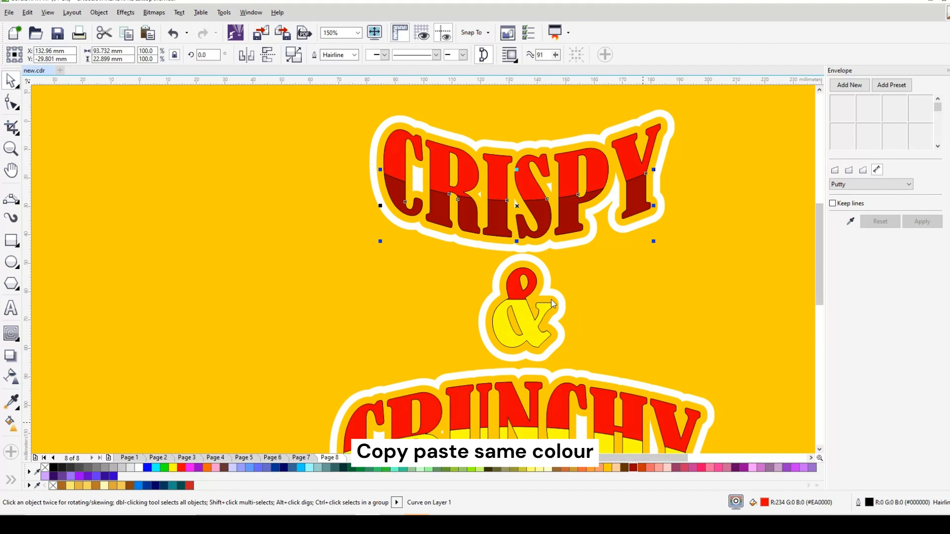
click(536, 336)
shift+click(604, 446)
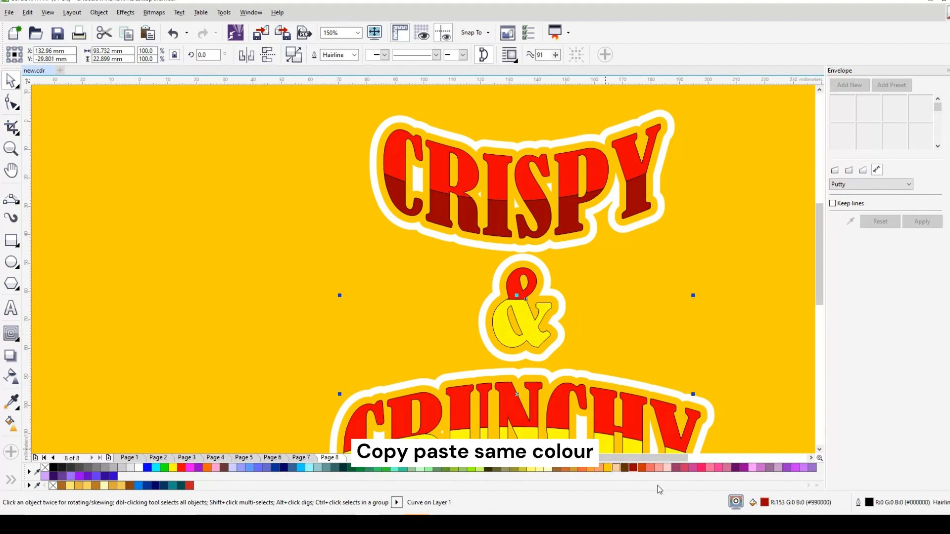
click(635, 468)
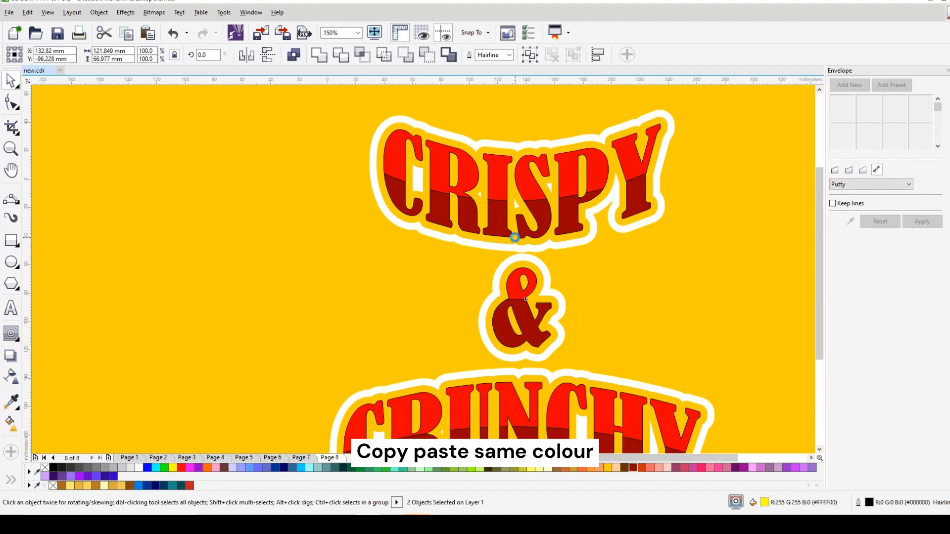
Group the upper and lower halves of CRISPY
scroll(515, 242, down, 2)
scroll(541, 223, up, 2)
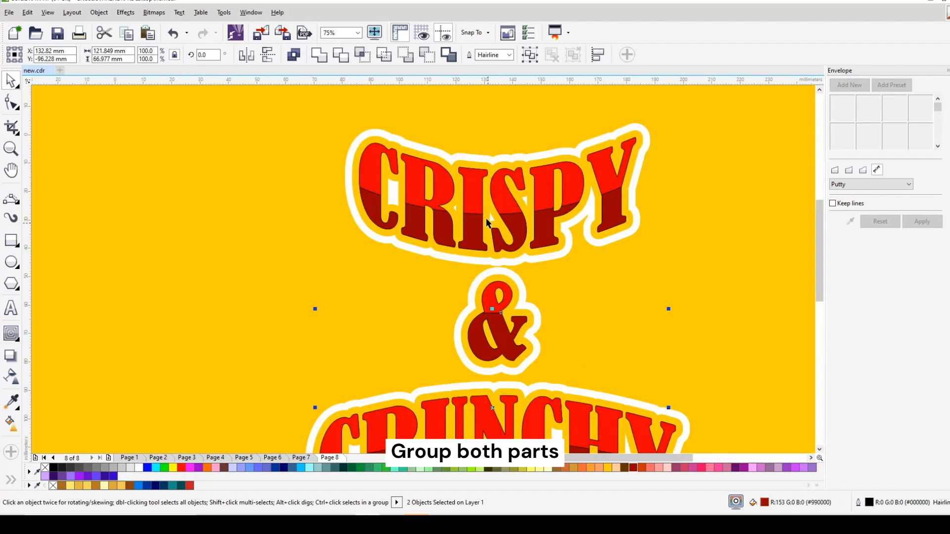
click(474, 226)
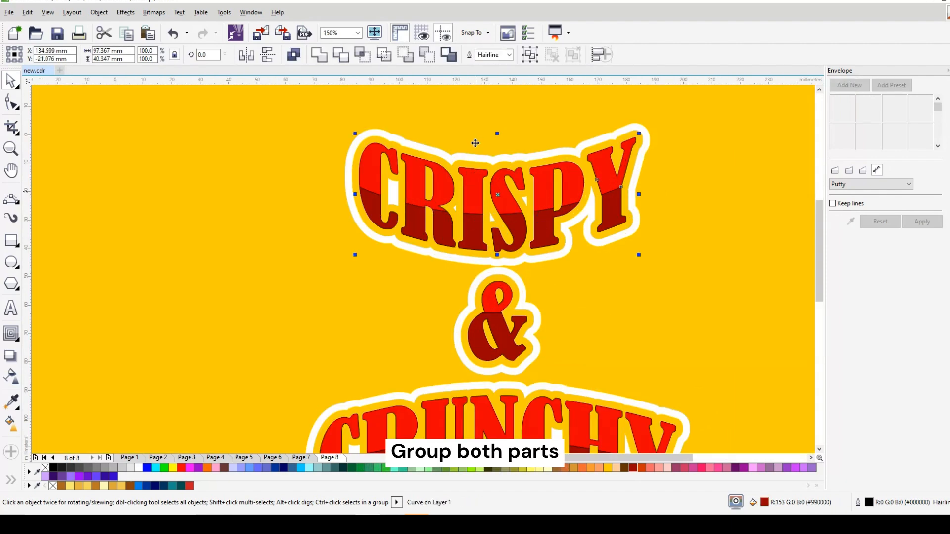
drag(471, 199, 374, 238)
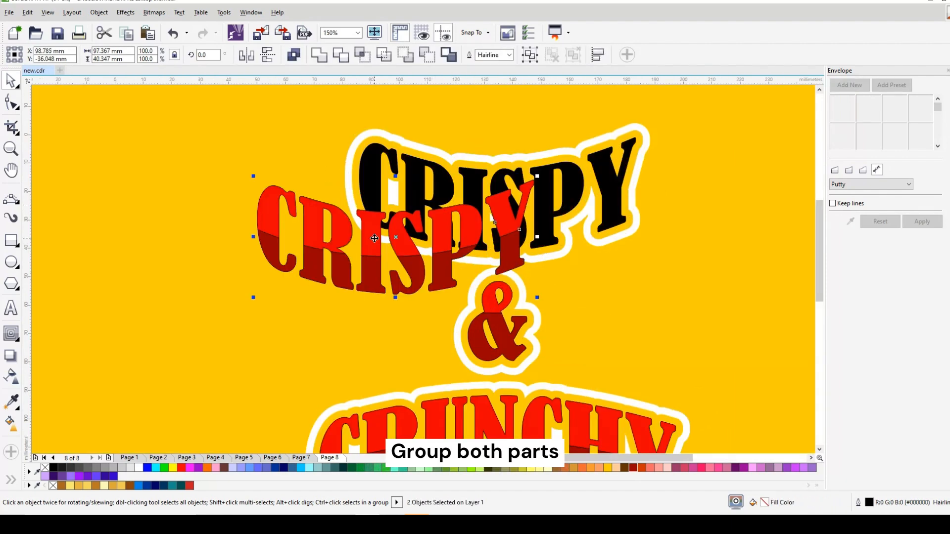
key(ctrl+z)
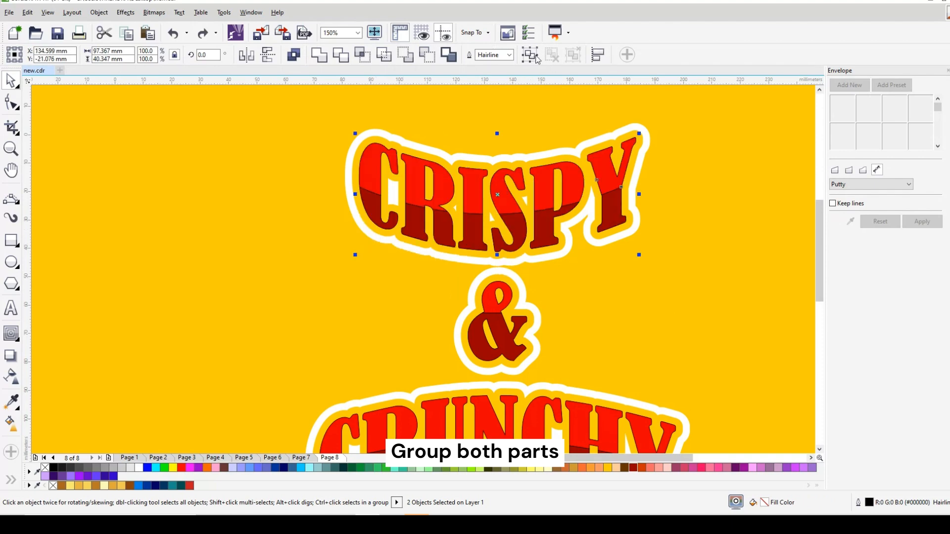
key(ctrl+g)
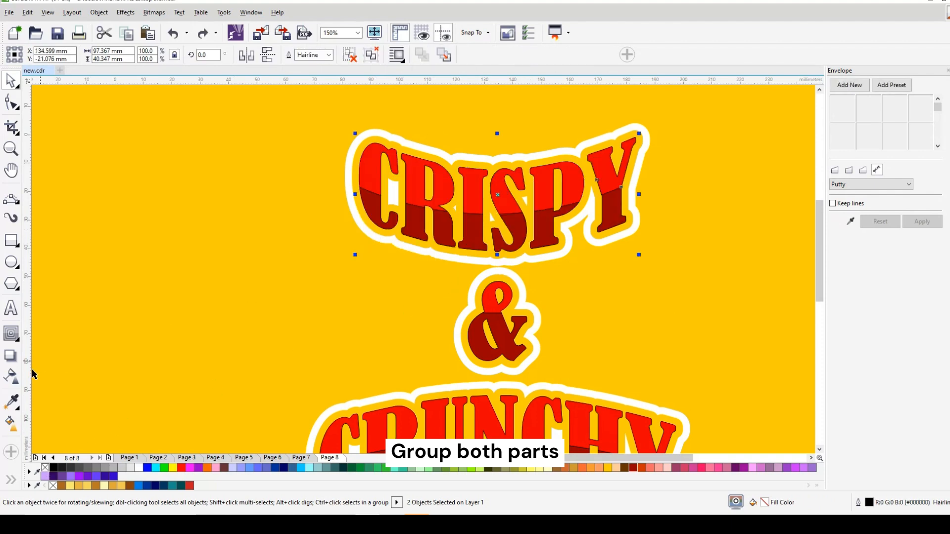
Add a downward drop shadow to the CRISPY group with feather 5, opacity 30 and a vertical offset of about -2.46 mm
click(11, 356)
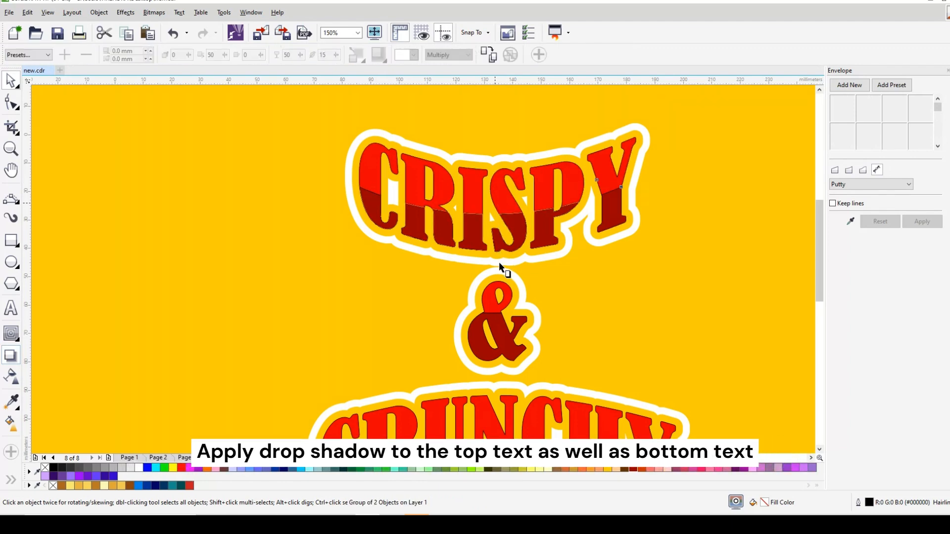
drag(499, 263, 494, 256)
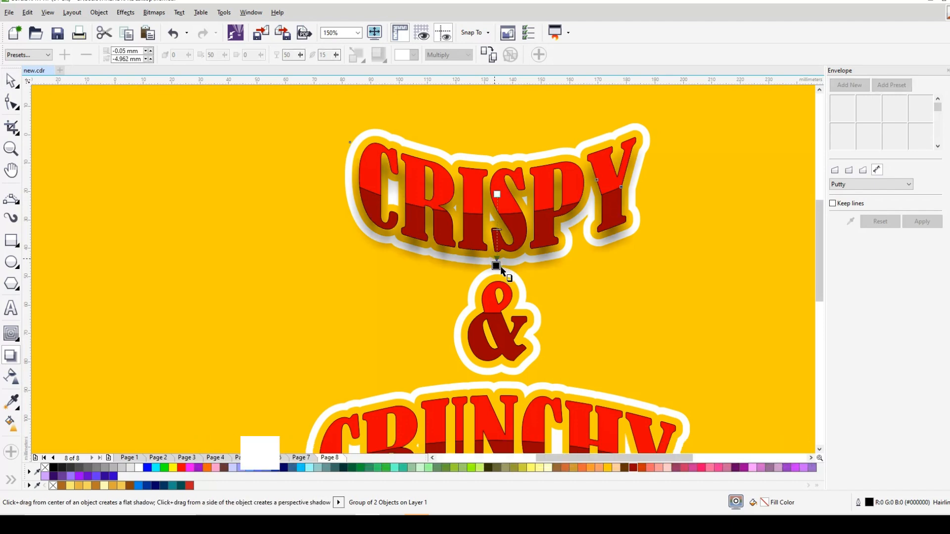
drag(328, 56, 269, 60)
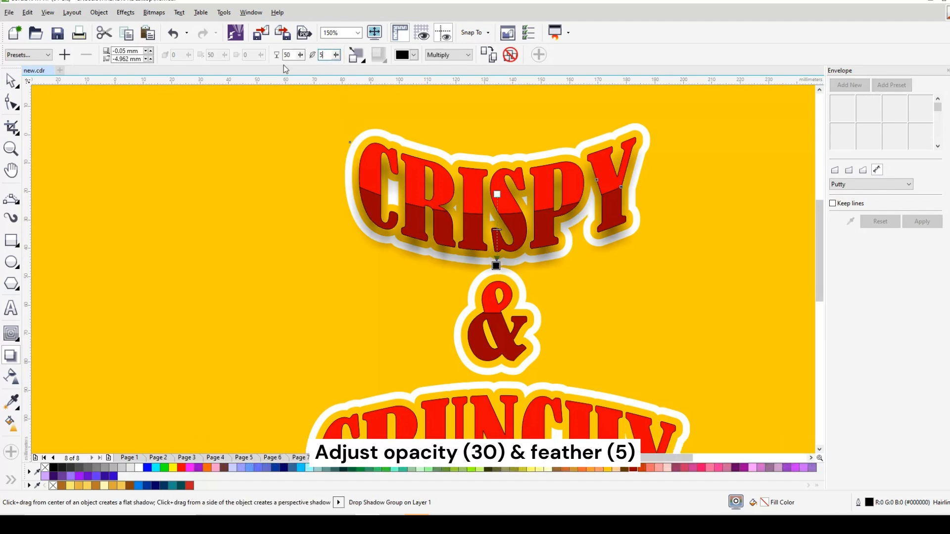
text(5)
double_click(286, 55)
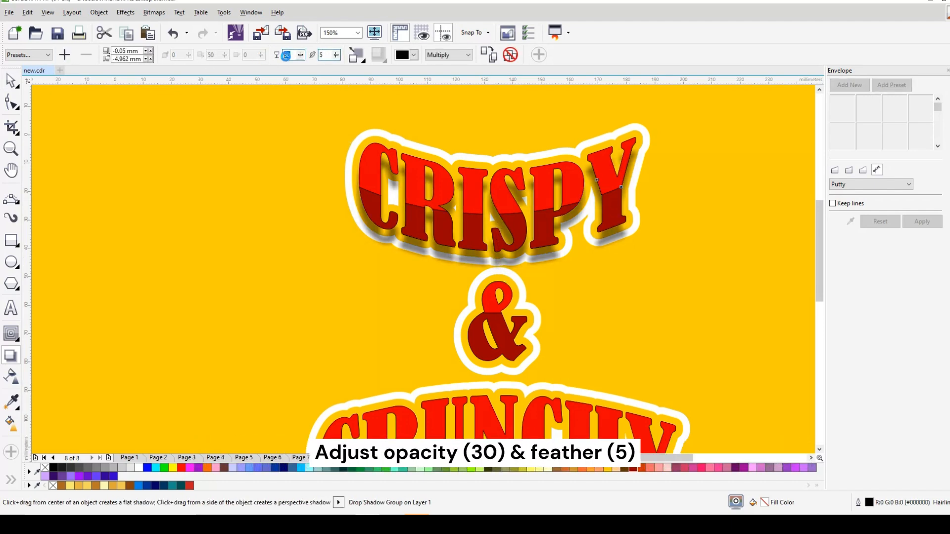
text(30)
key(Return)
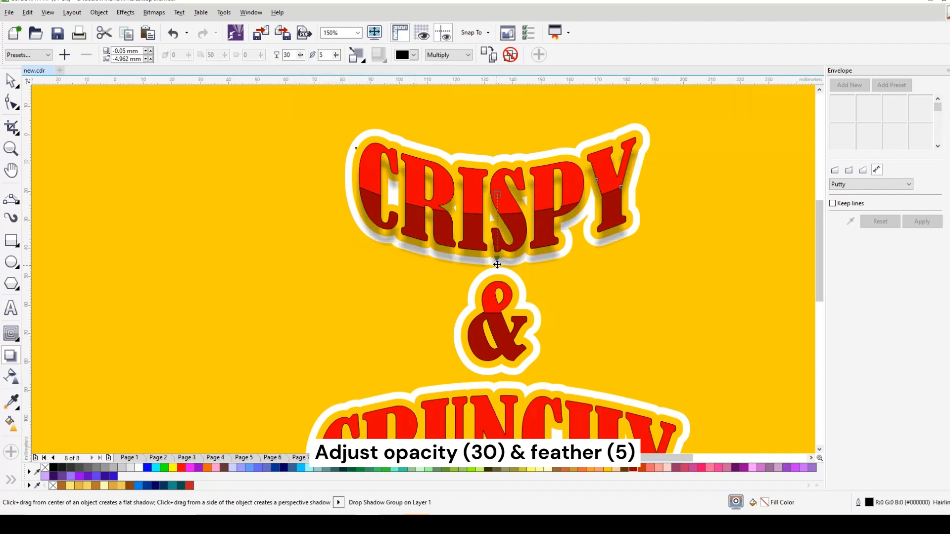
drag(497, 265, 491, 249)
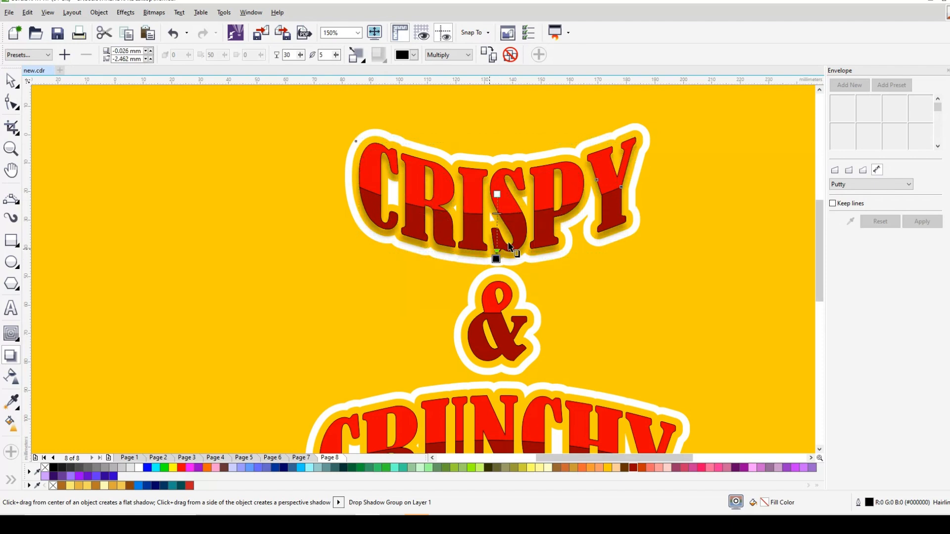
click(11, 79)
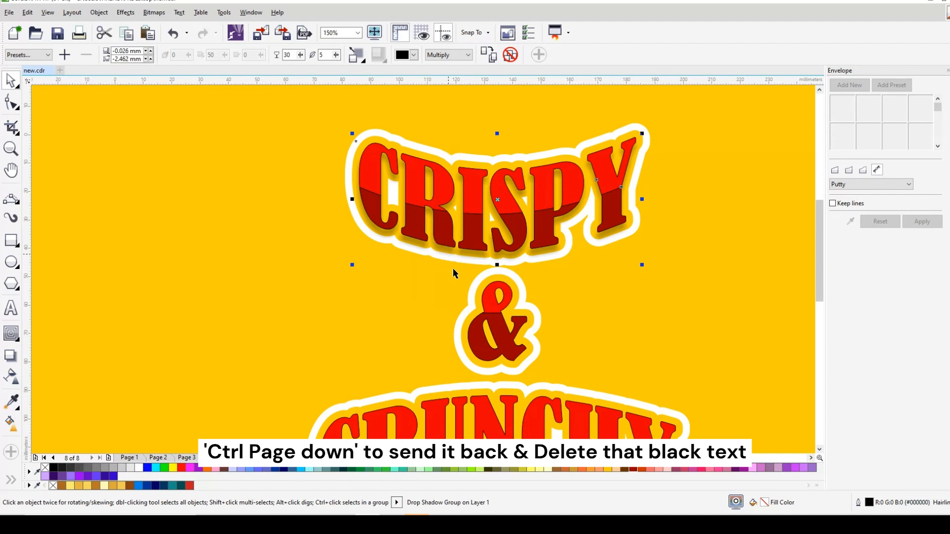
Send the shadowed CRISPY group behind the black CRISPY text and delete that black text
drag(503, 200, 439, 248)
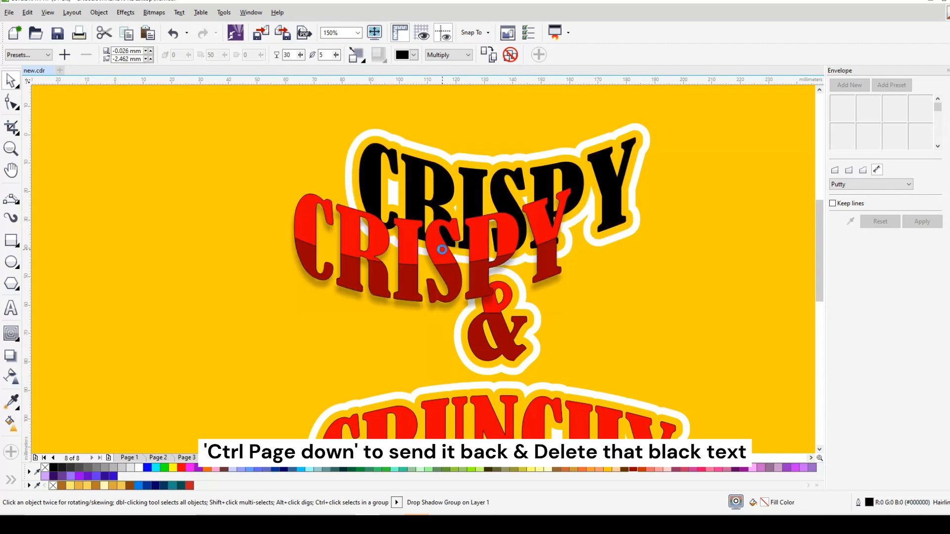
key(ctrl+z)
key(ctrl+Page_Down)
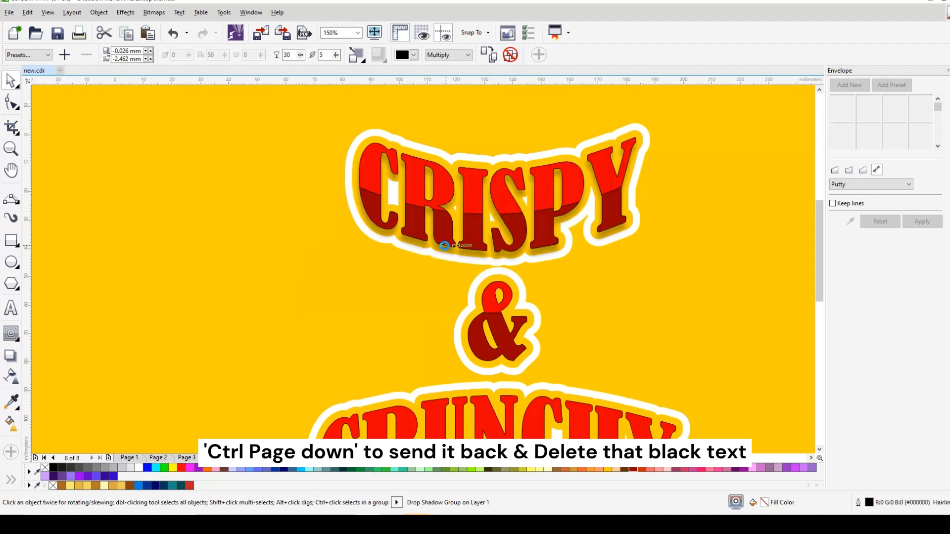
key(ctrl+Page_Down)
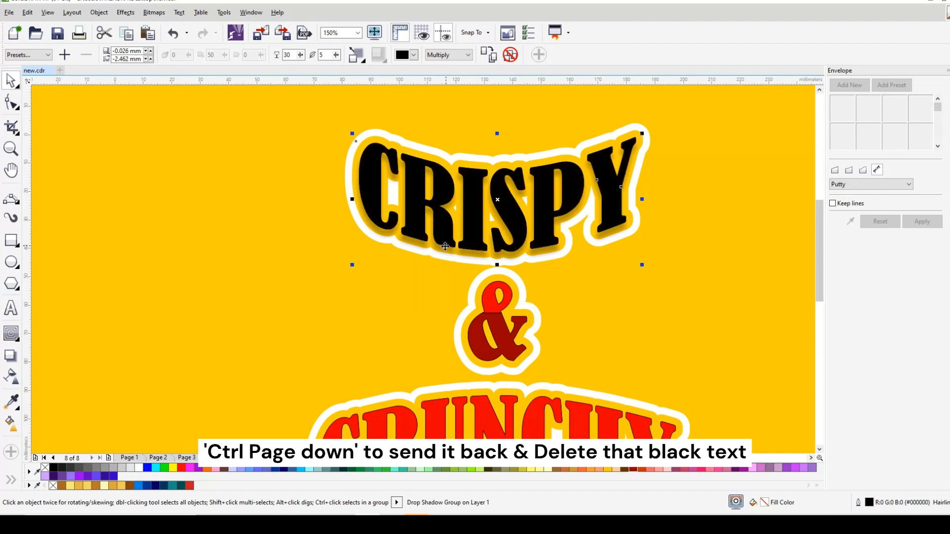
click(613, 203)
key(Delete)
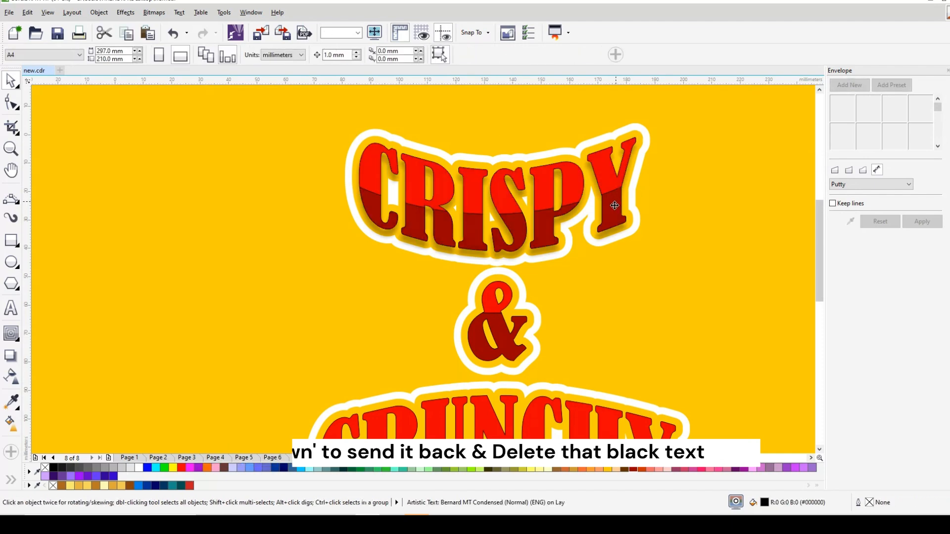
Add a drop shadow to the white contour around CRISPY, offset downward by about 0.35 mm
click(523, 166)
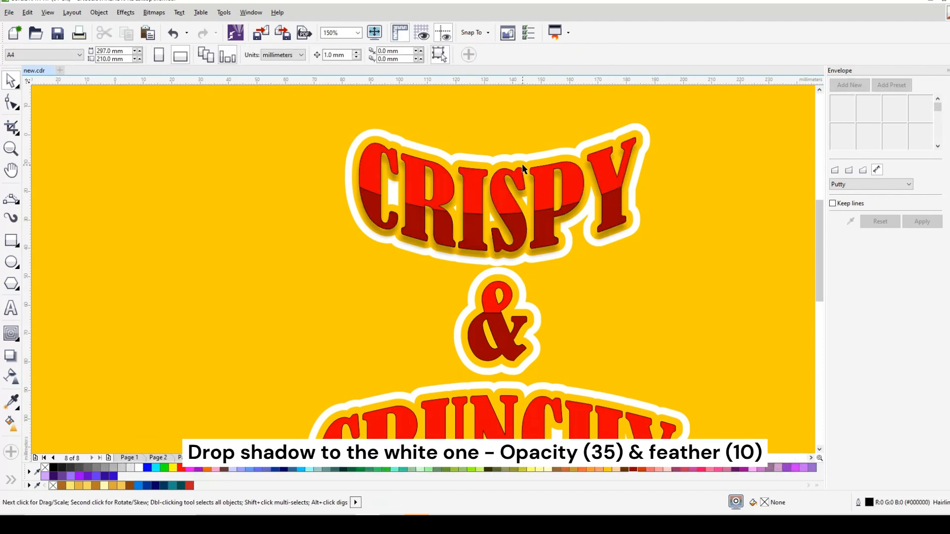
click(531, 154)
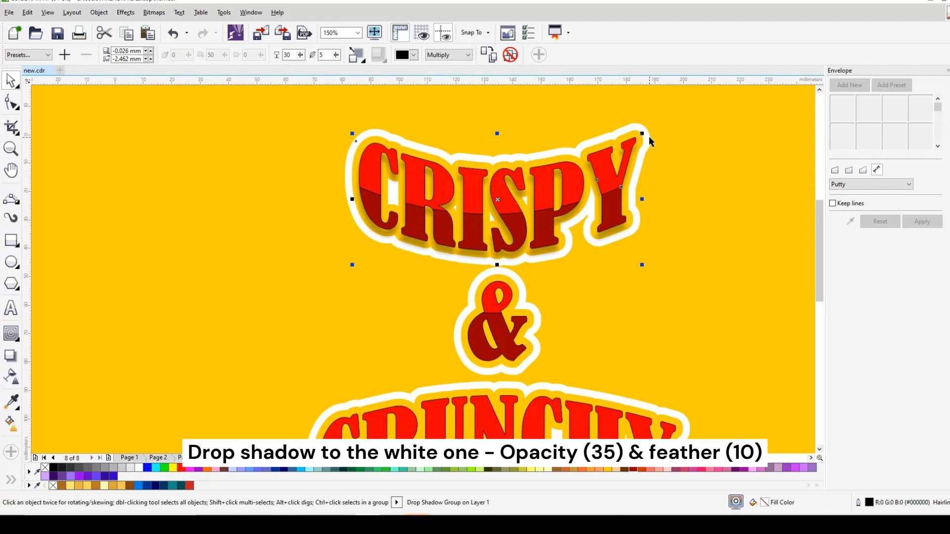
click(10, 355)
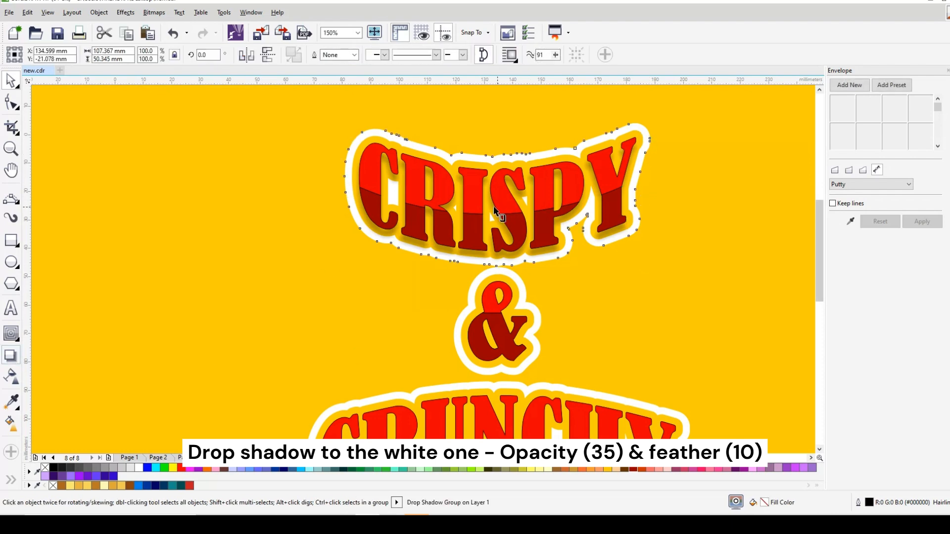
click(492, 205)
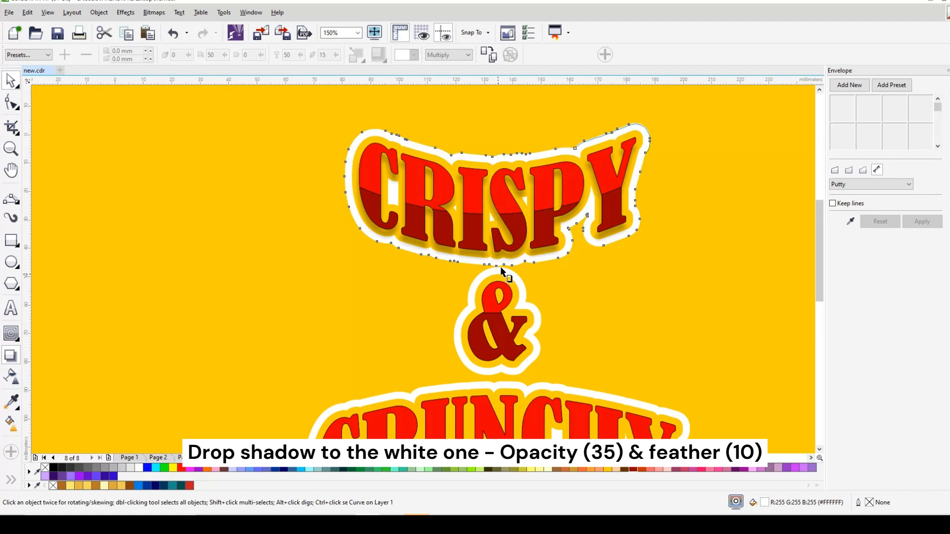
drag(501, 267, 503, 270)
Set the feather of the white CRISPY contour's drop shadow to 5
double_click(329, 54)
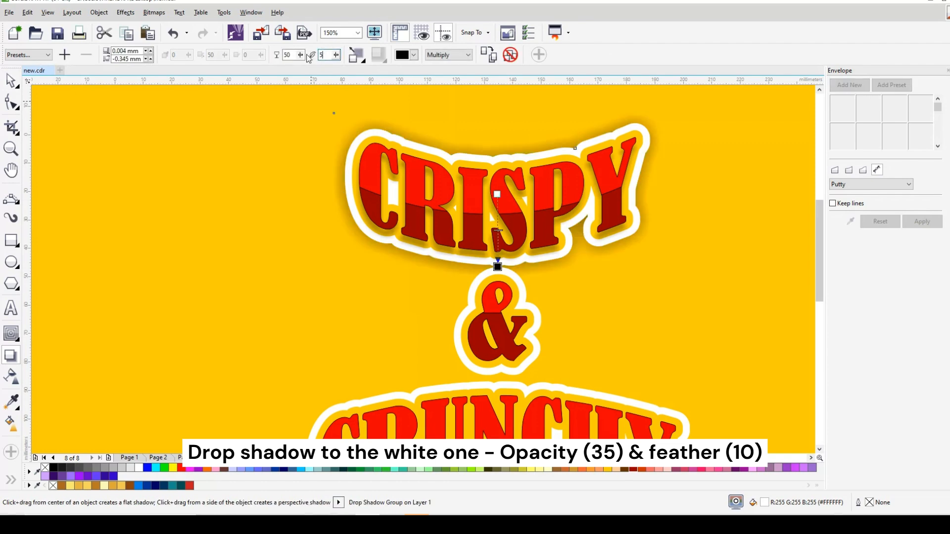
text(5)
key(Return)
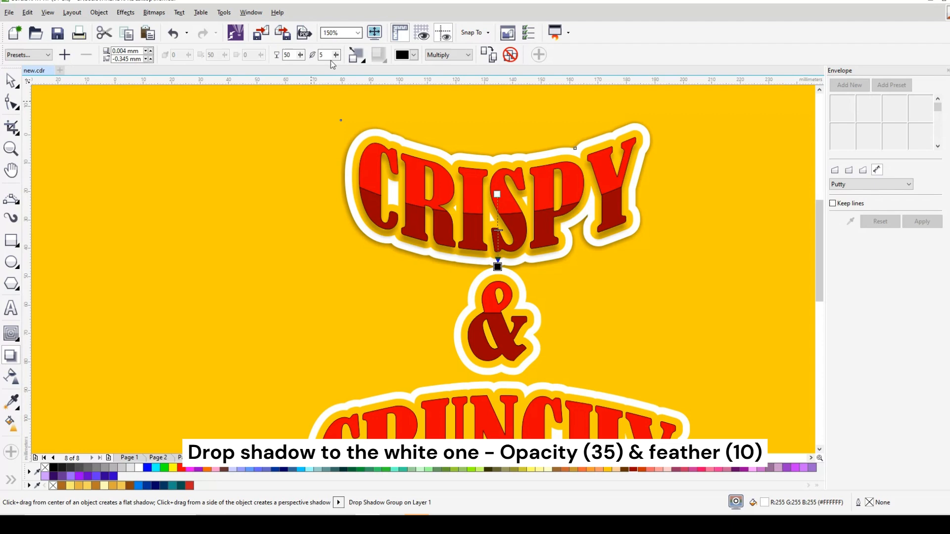
Set the feather of the white CRISPY contour's drop shadow to 10
double_click(324, 55)
text(10)
key(Return)
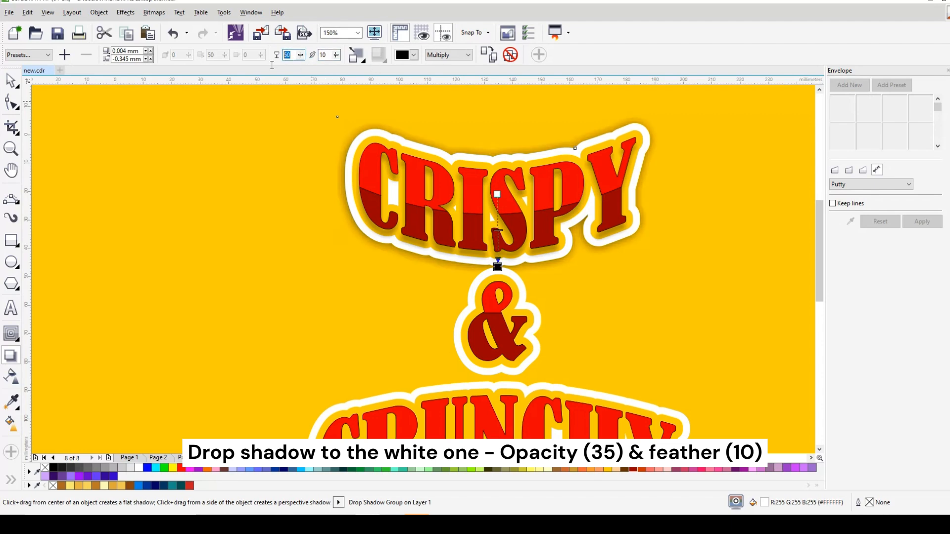
Set the opacity of the white CRISPY contour's drop shadow to 35
text(35)
key(Return)
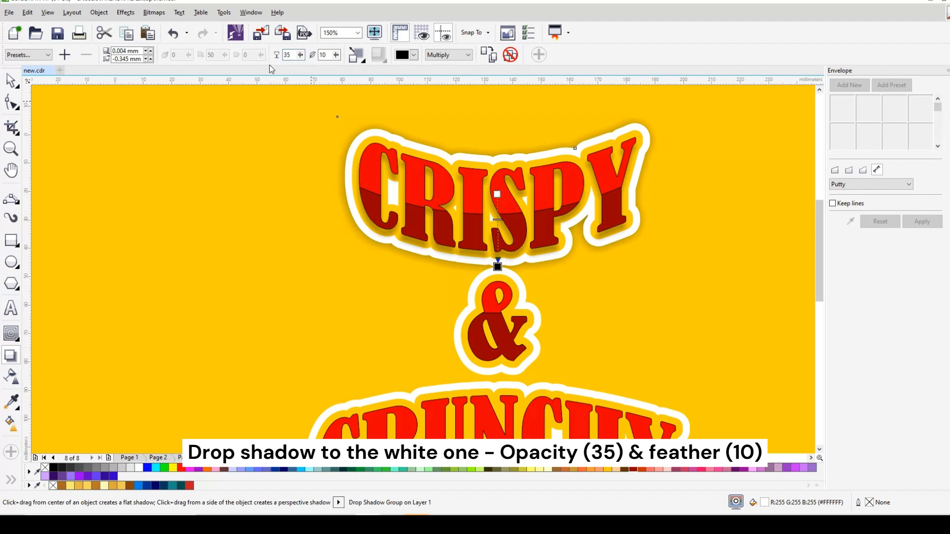
key(space)
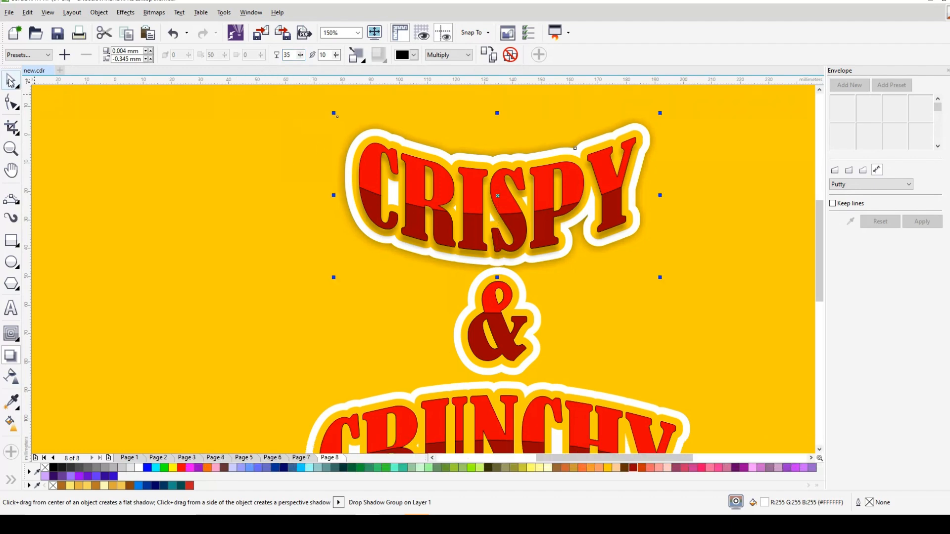
scroll(478, 154, down, 1)
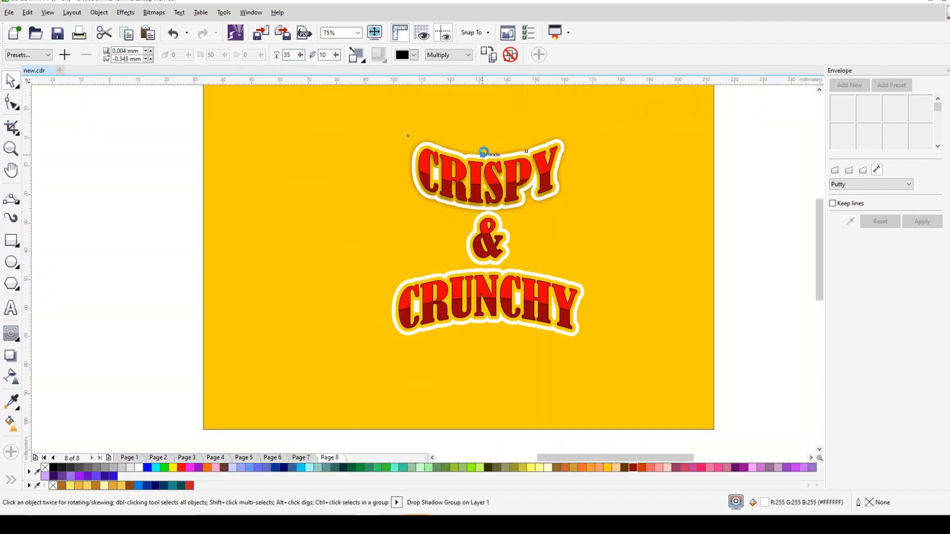
scroll(483, 152, up, 2)
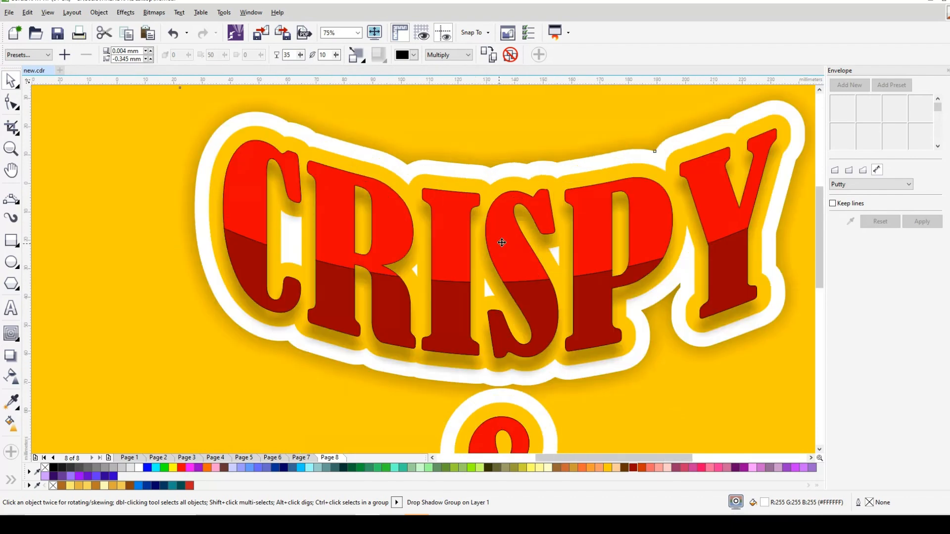
scroll(499, 247, down, 1)
scroll(519, 280, down, 1)
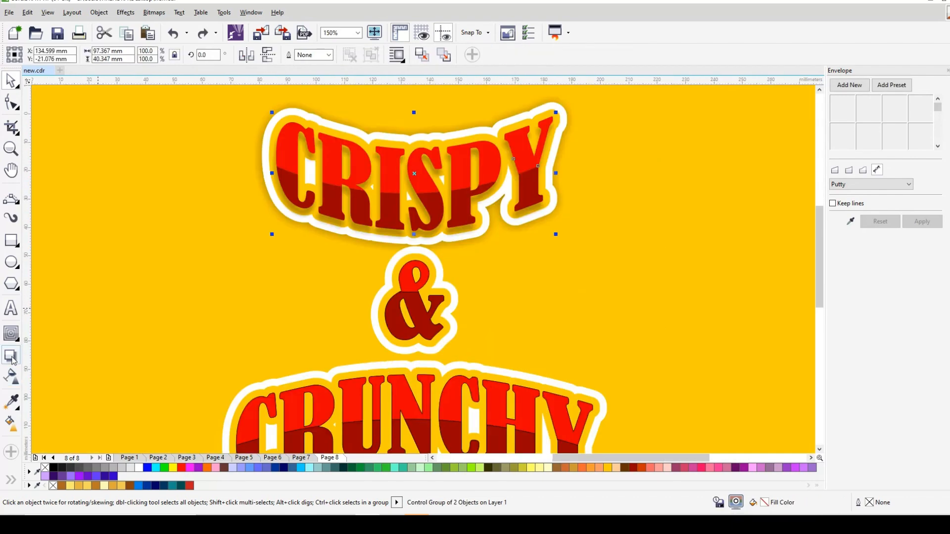
click(10, 356)
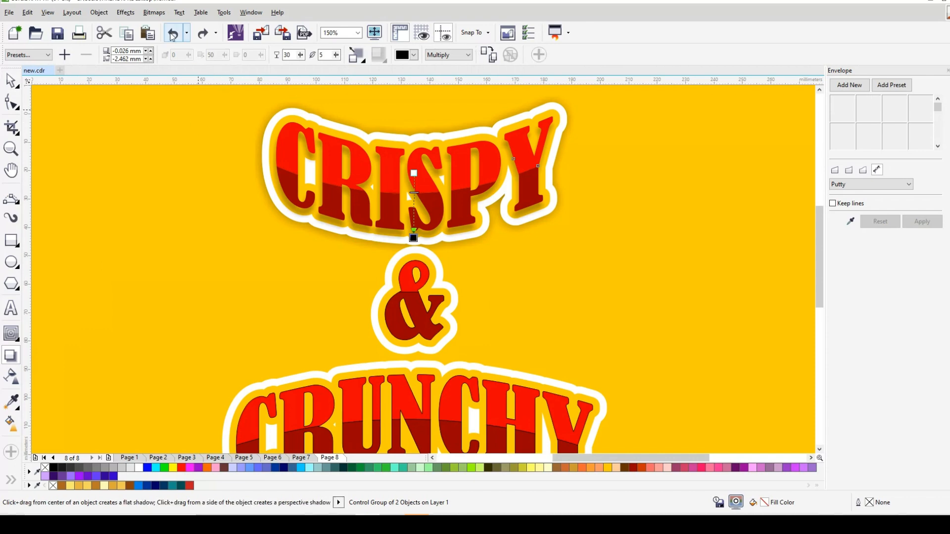
key(space)
click(413, 306)
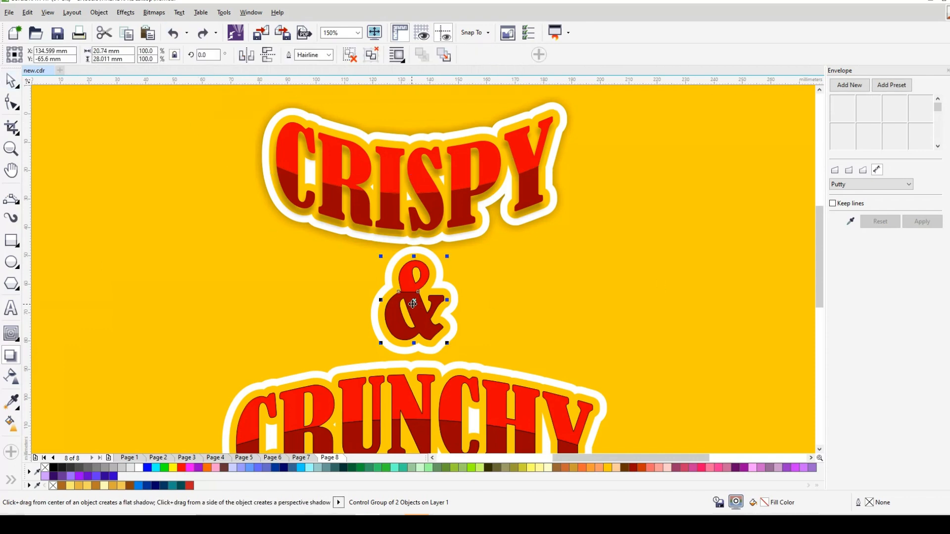
drag(521, 307, 522, 315)
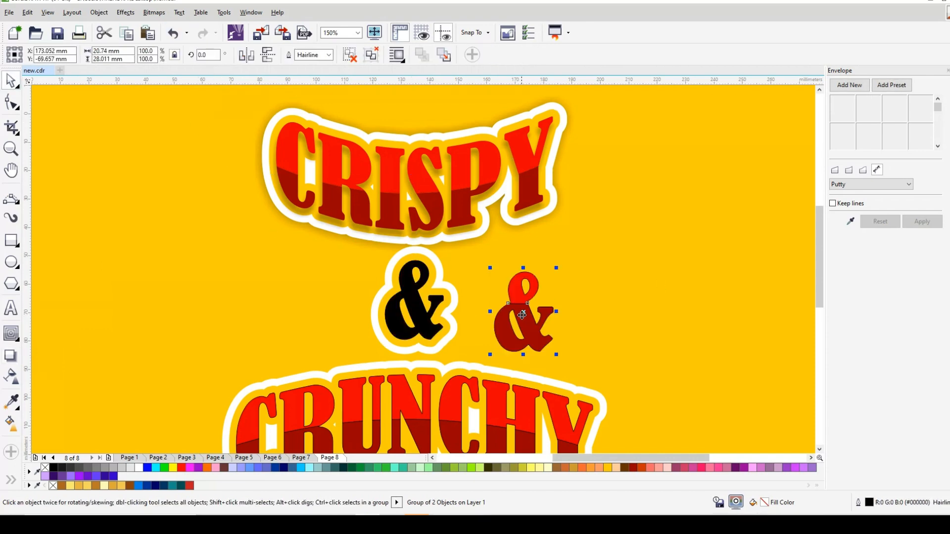
key(ctrl+z)
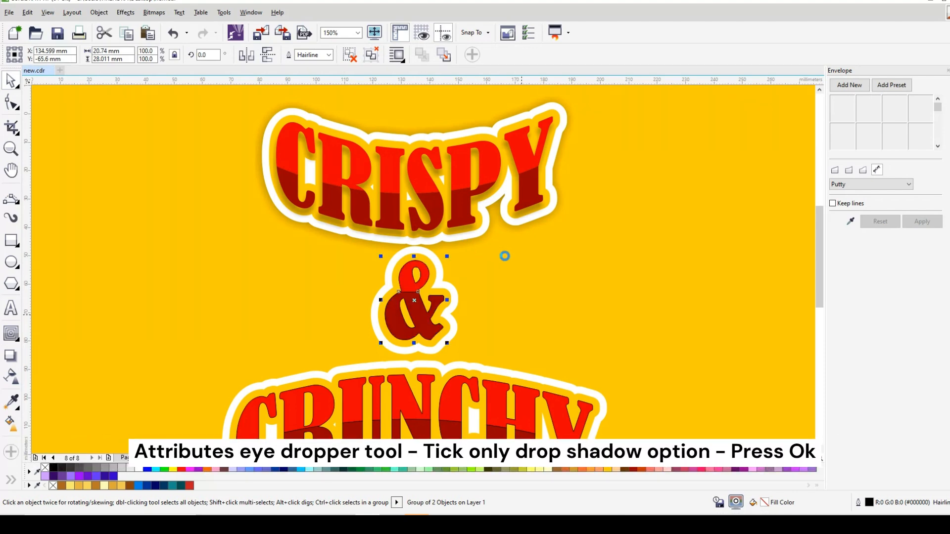
click(481, 239)
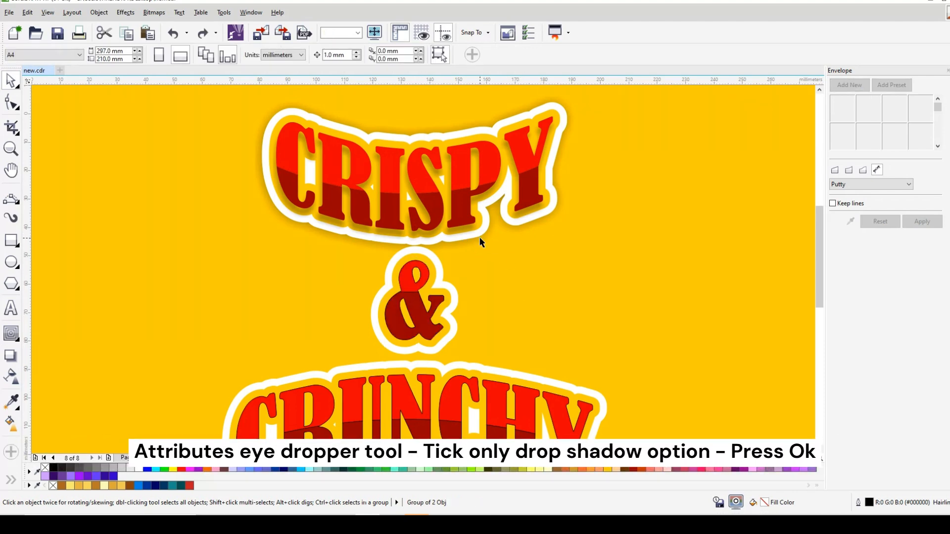
Set up the Attributes Eyedropper to sample only the Drop Shadow effect, with no outline, fill or text properties
click(12, 376)
click(11, 401)
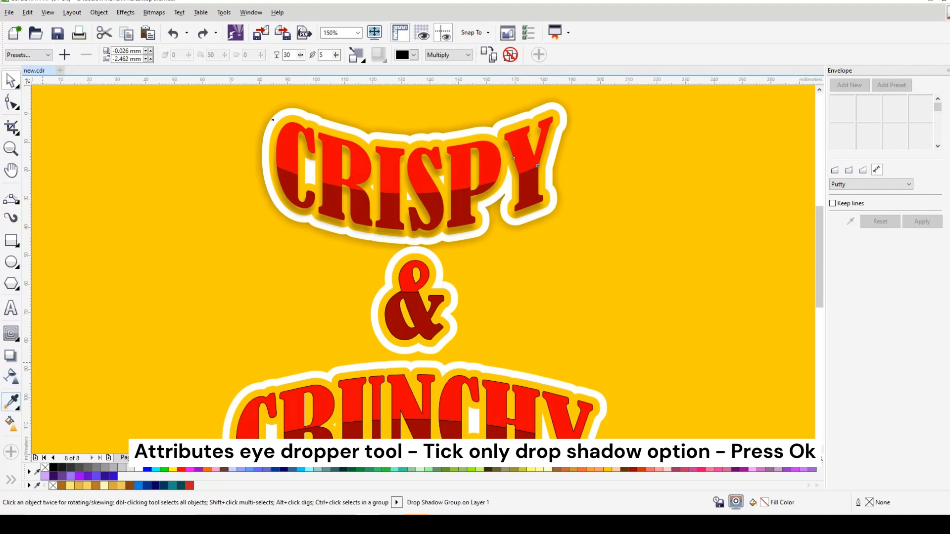
click(87, 55)
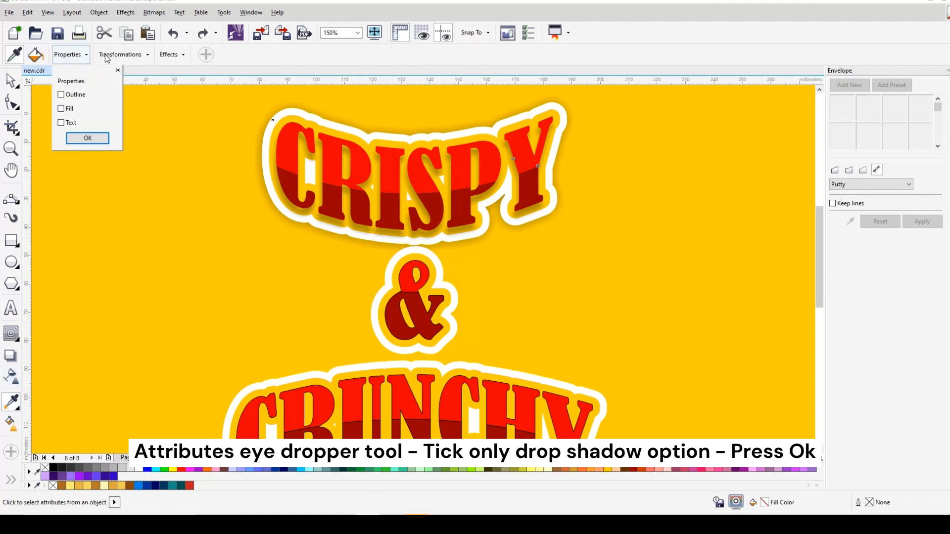
click(138, 56)
click(181, 56)
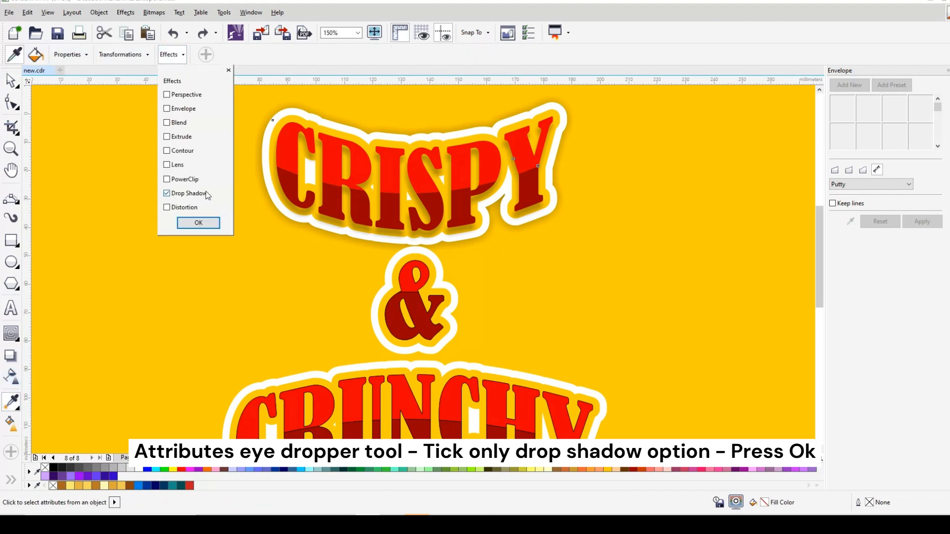
click(199, 222)
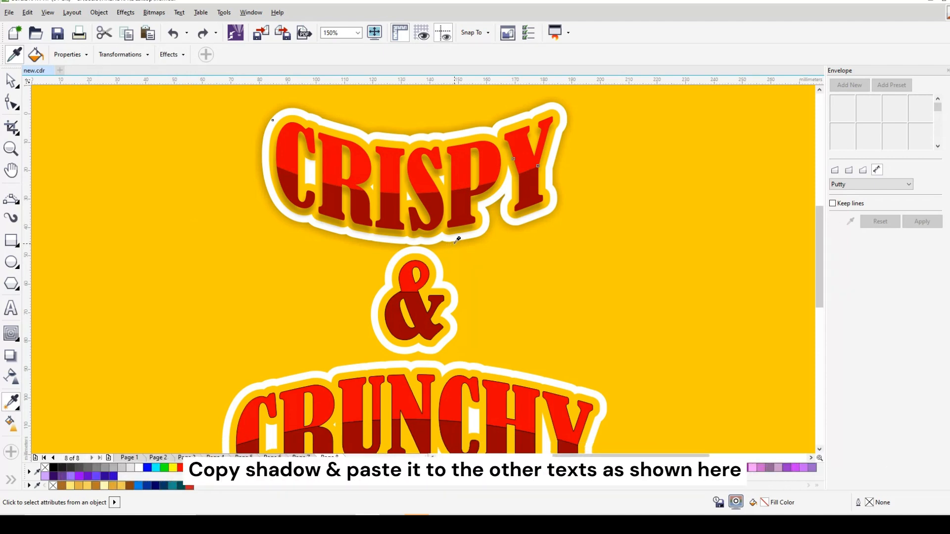
Copy the drop shadow from the white CRISPY contour onto the white contours around the ampersand and CRUNCHY
click(455, 243)
click(454, 292)
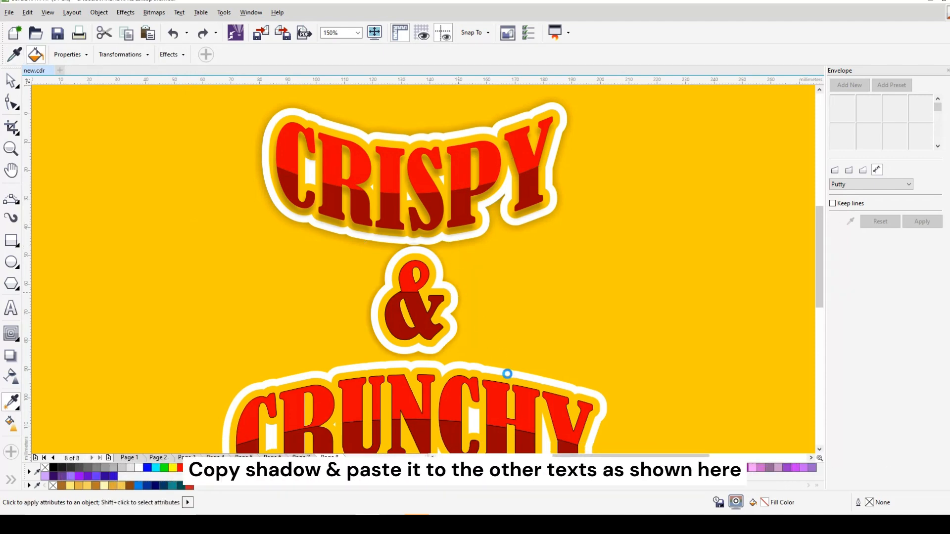
click(504, 373)
scroll(450, 278, down, 2)
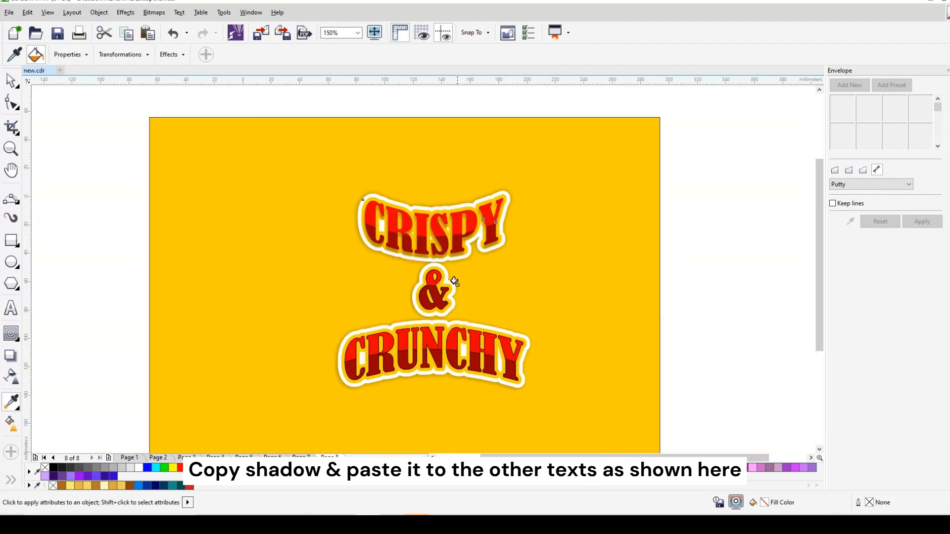
scroll(457, 352, up, 2)
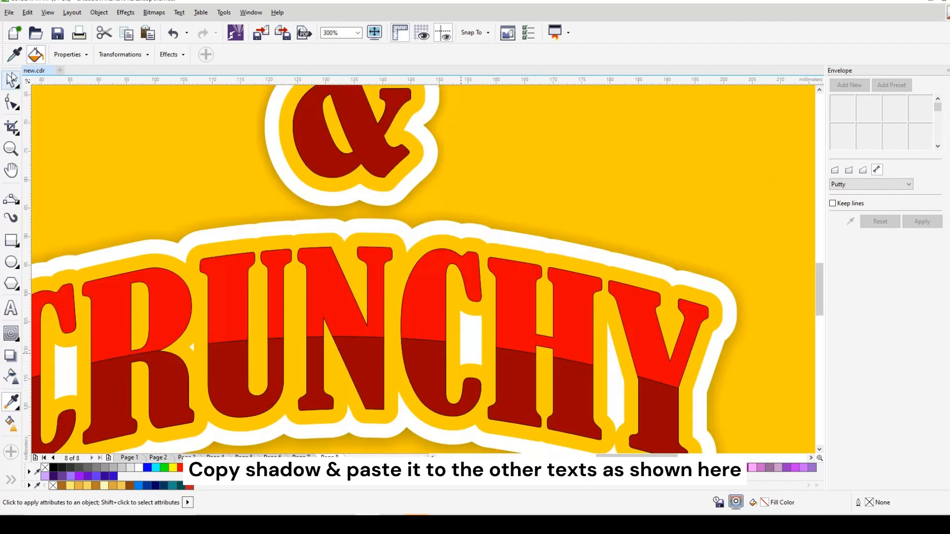
scroll(484, 307, down, 2)
key(space)
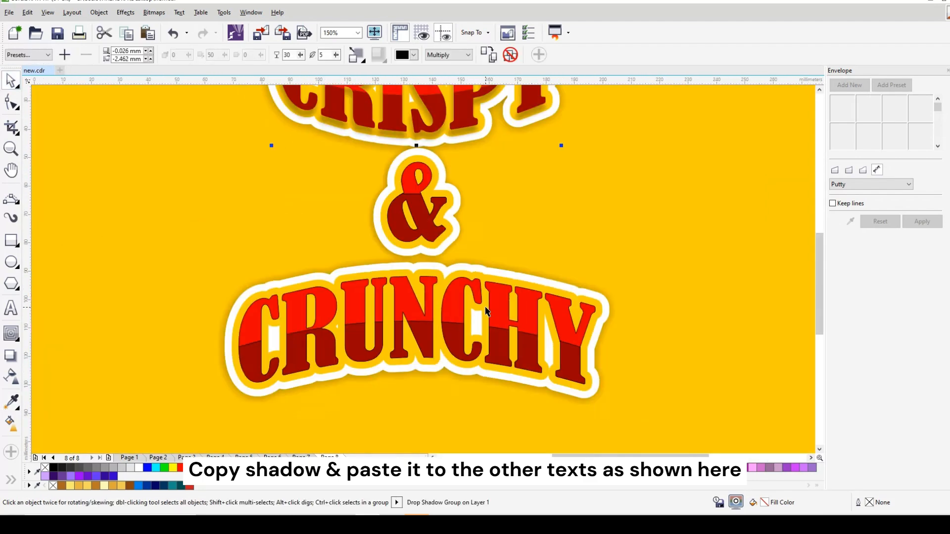
scroll(465, 174, down, 2)
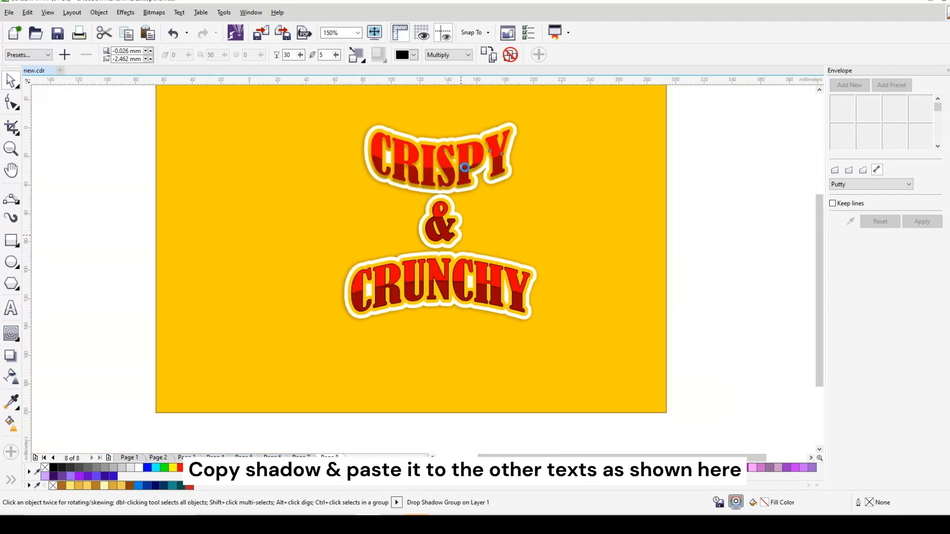
scroll(484, 194, up, 2)
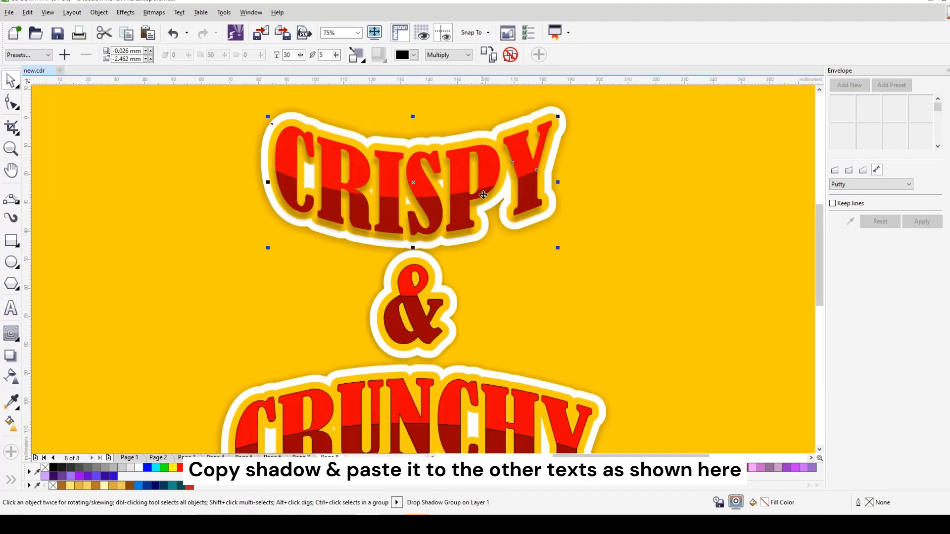
Move the shadowed red CRISPY lettering off its white contour to the empty yellow area beside it
click(11, 402)
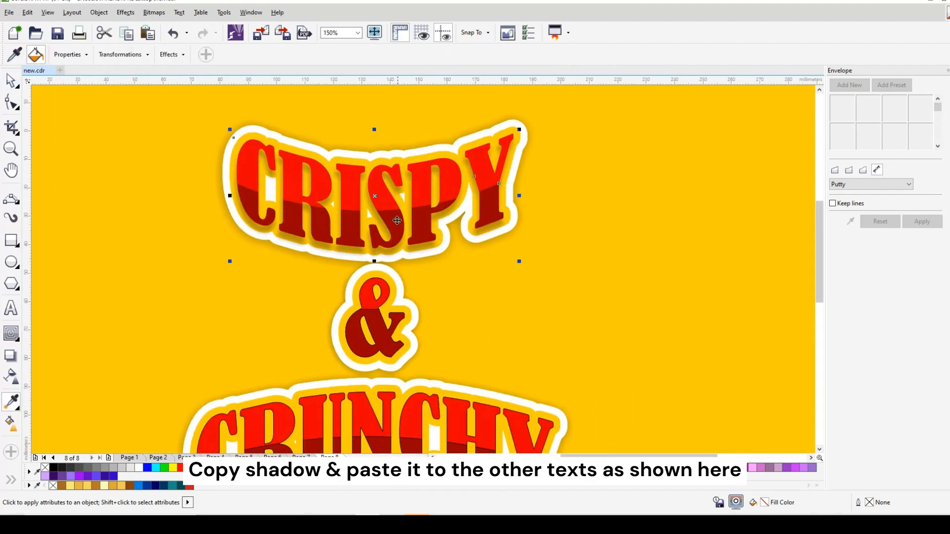
key(space)
drag(375, 199, 641, 214)
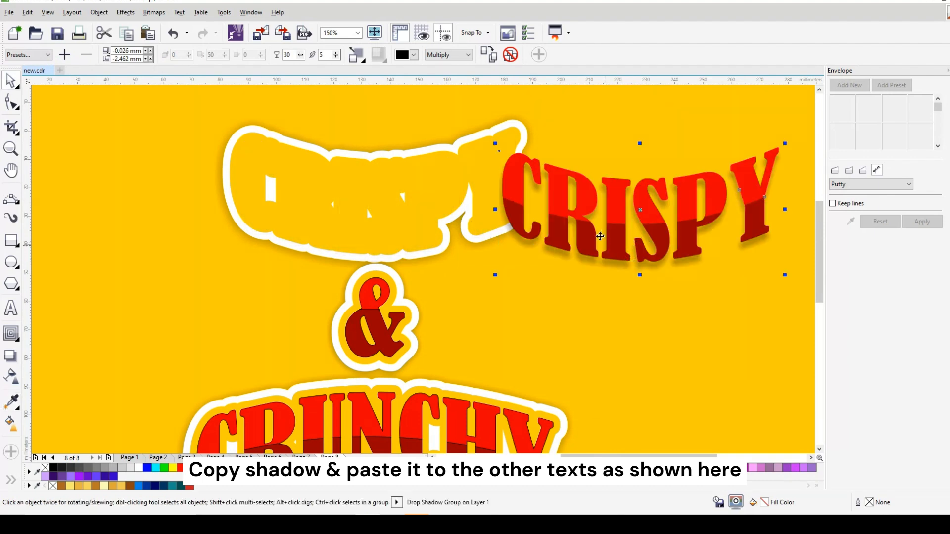
Copy the drop shadow from the red CRISPY lettering onto the red ampersand and the red CRUNCHY lettering
click(12, 402)
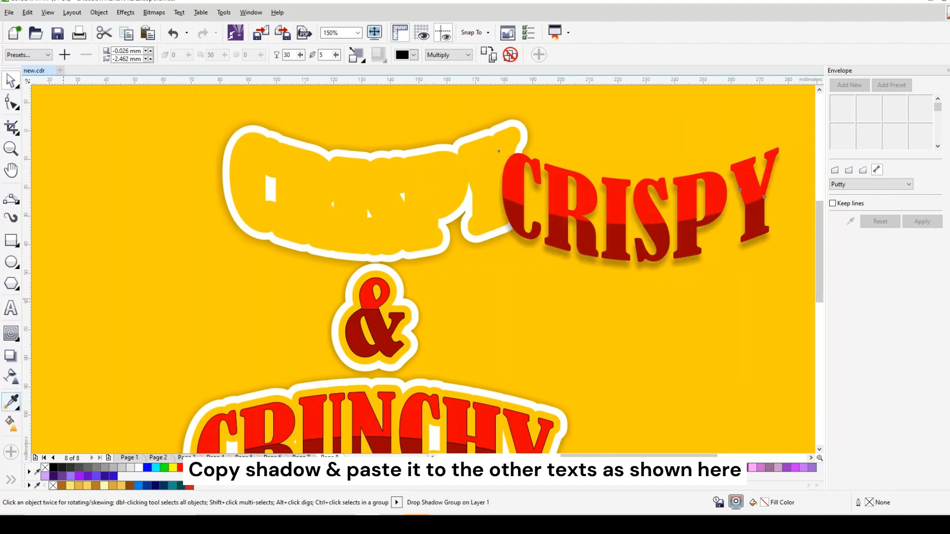
click(593, 223)
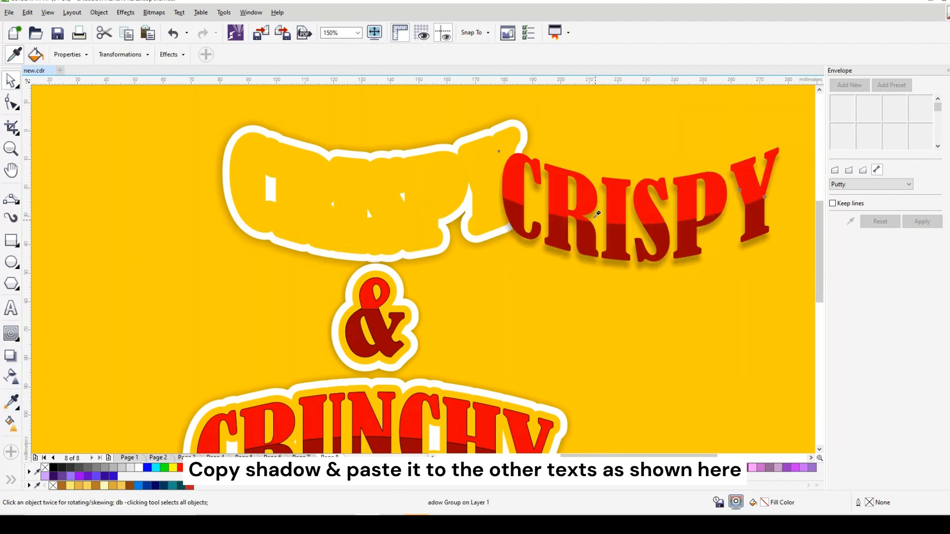
click(399, 315)
click(385, 299)
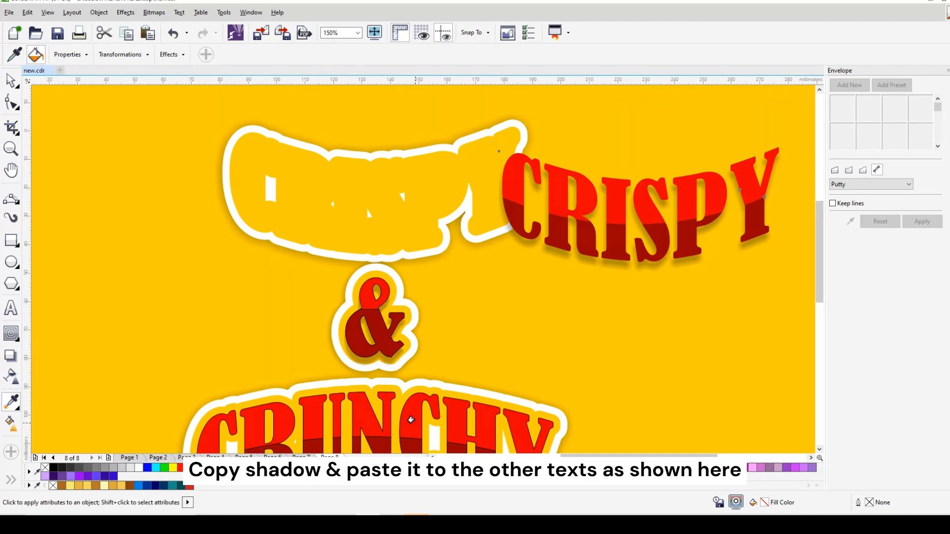
click(398, 436)
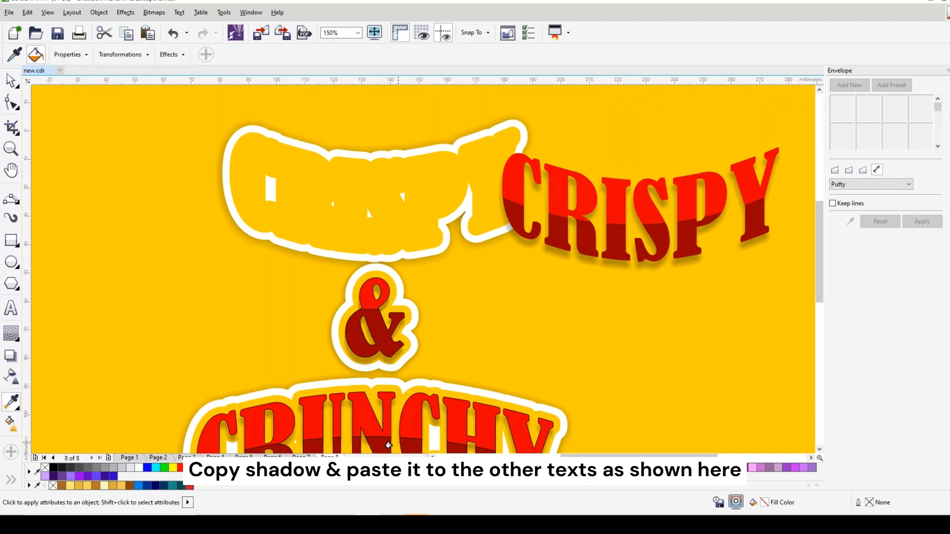
scroll(425, 371, down, 2)
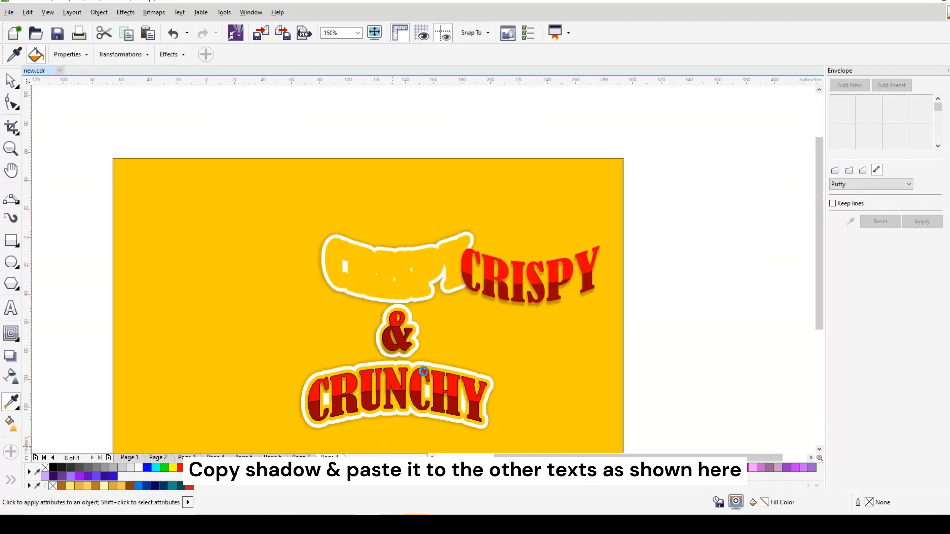
scroll(415, 416, up, 2)
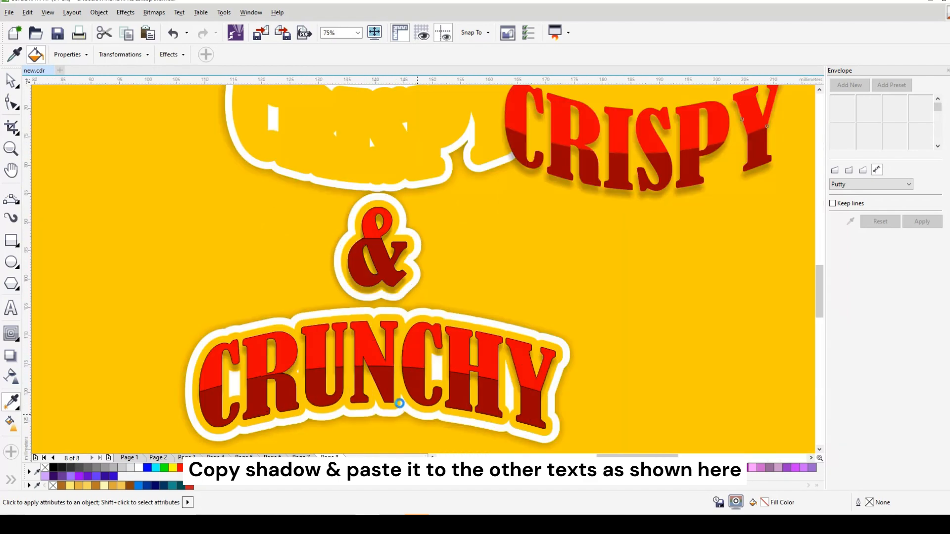
scroll(398, 409, up, 2)
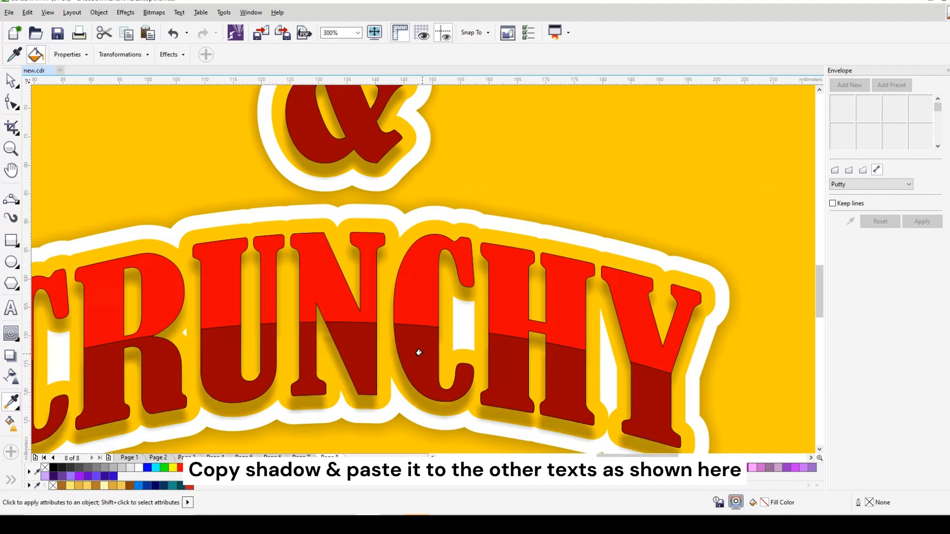
scroll(418, 352, down, 2)
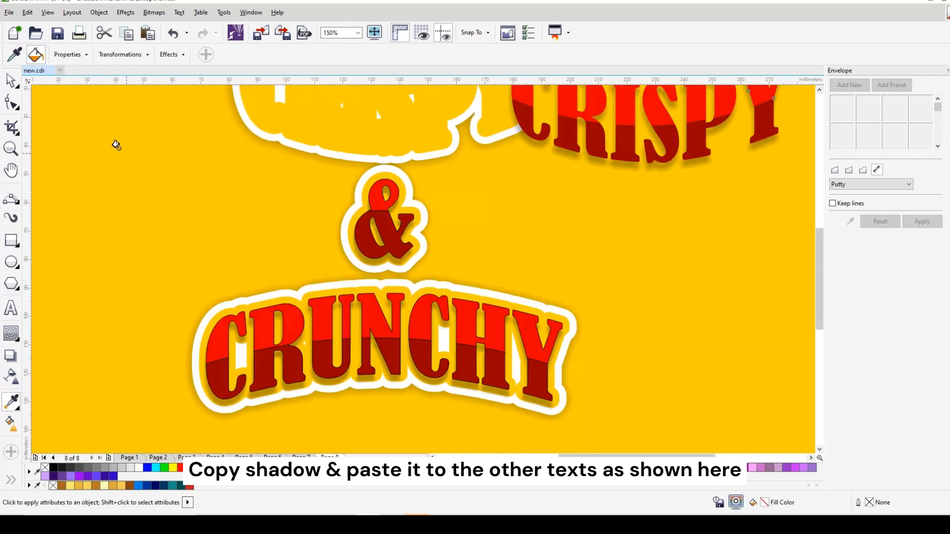
Align the shadowed CRISPY lettering to the centre of its white contour, both horizontally and vertically
click(12, 80)
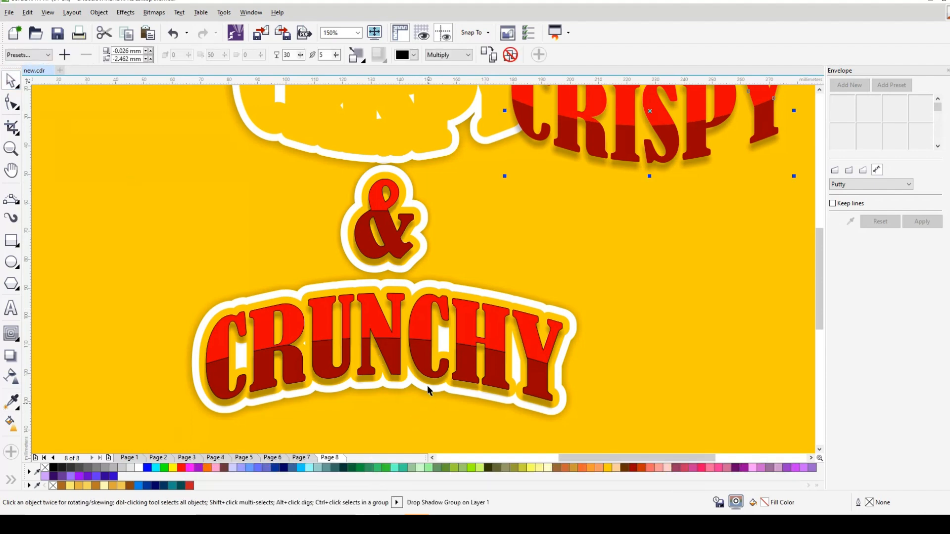
scroll(434, 381, down, 2)
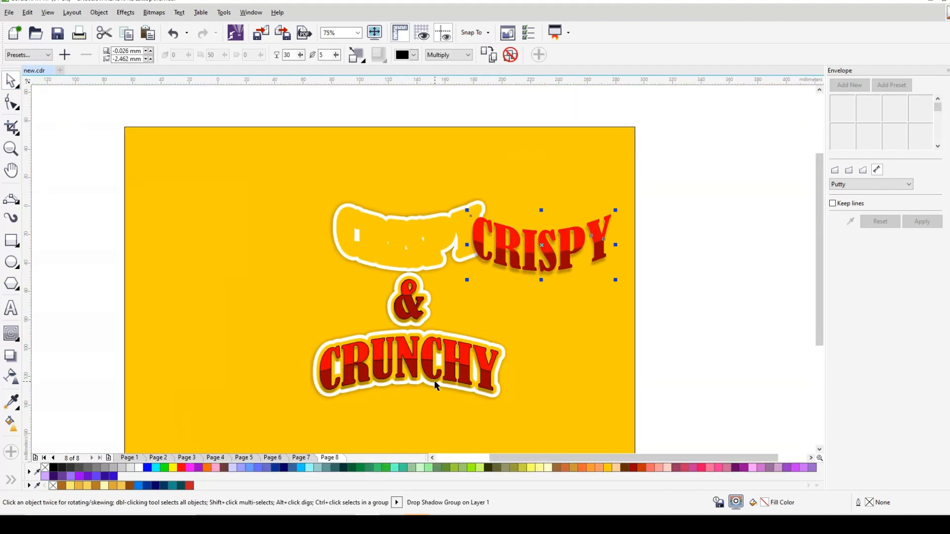
shift+click(426, 247)
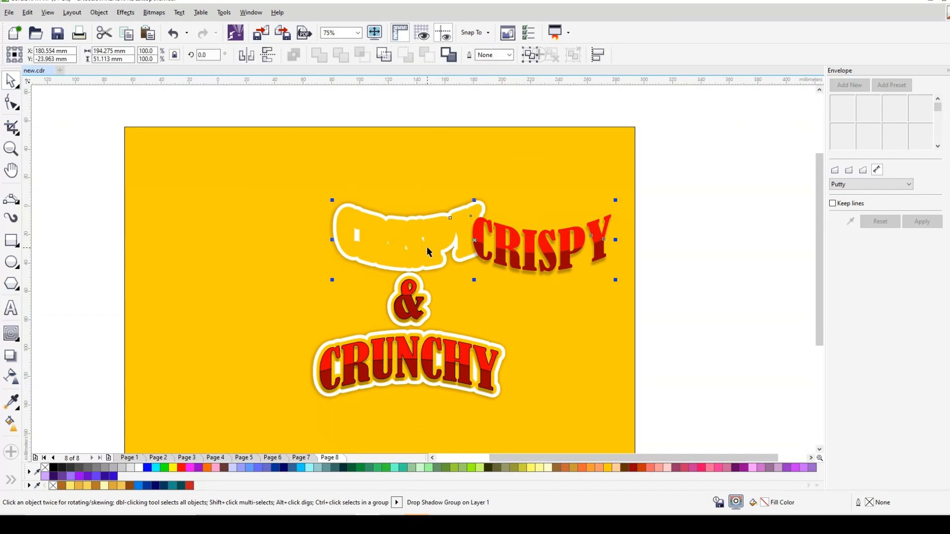
key(e)
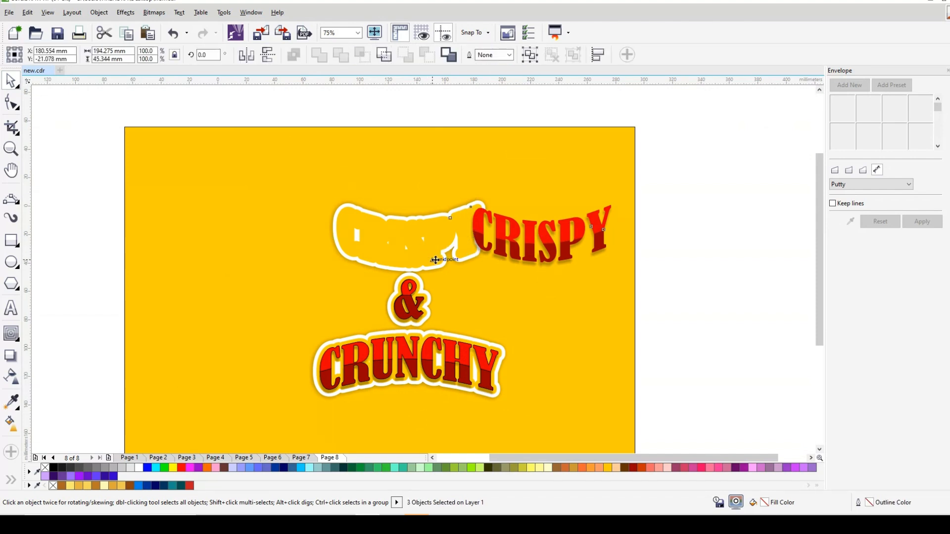
key(c)
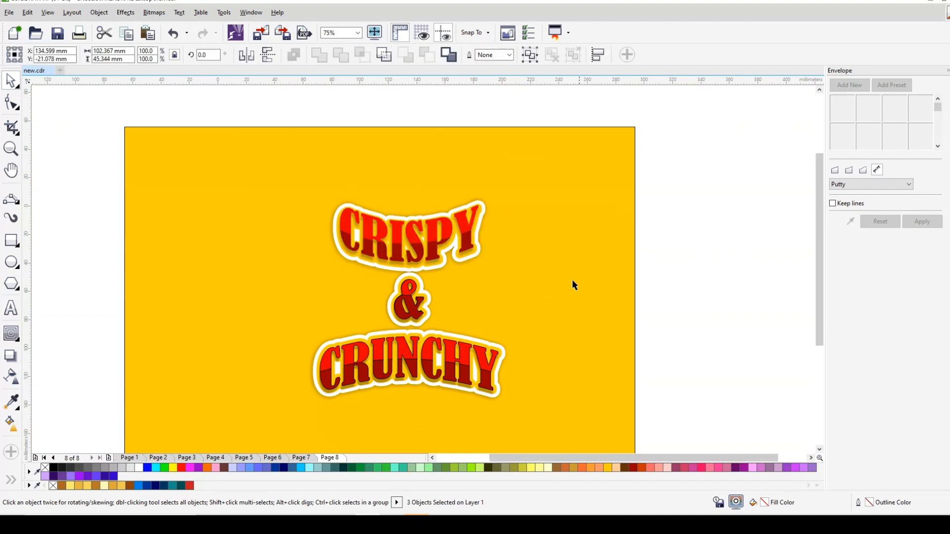
Nudge the shadowed red CRISPY lettering 1 mm down inside its white contour
key(Escape)
scroll(405, 257, up, 2)
click(409, 253)
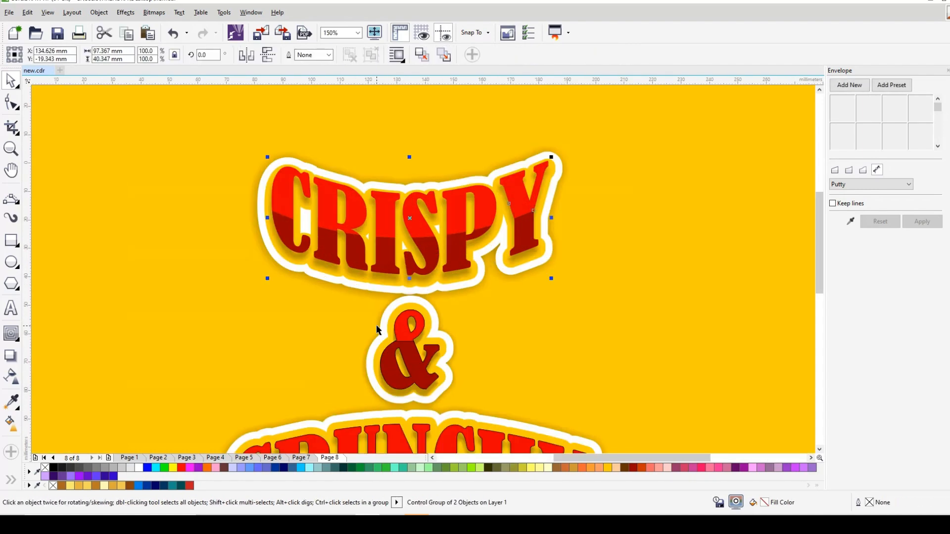
key(Down)
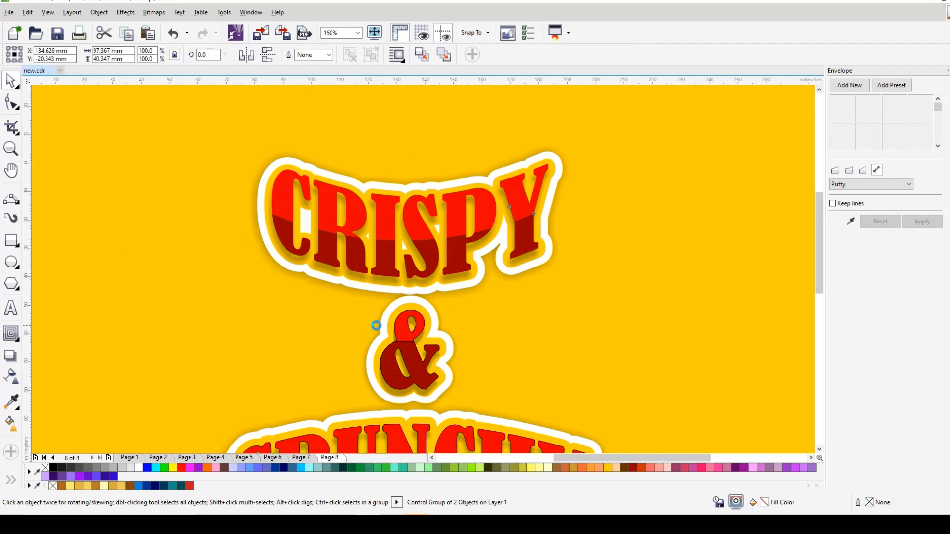
key(Down)
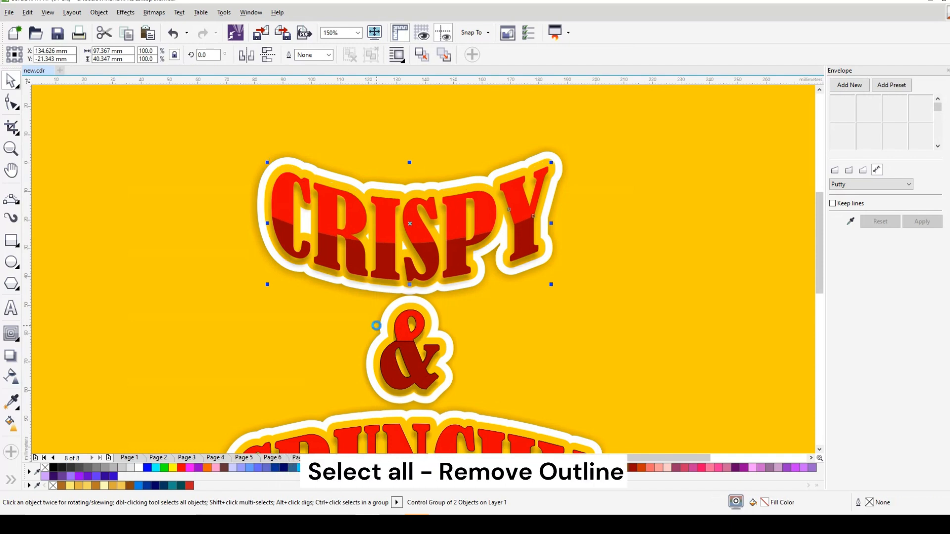
key(Up)
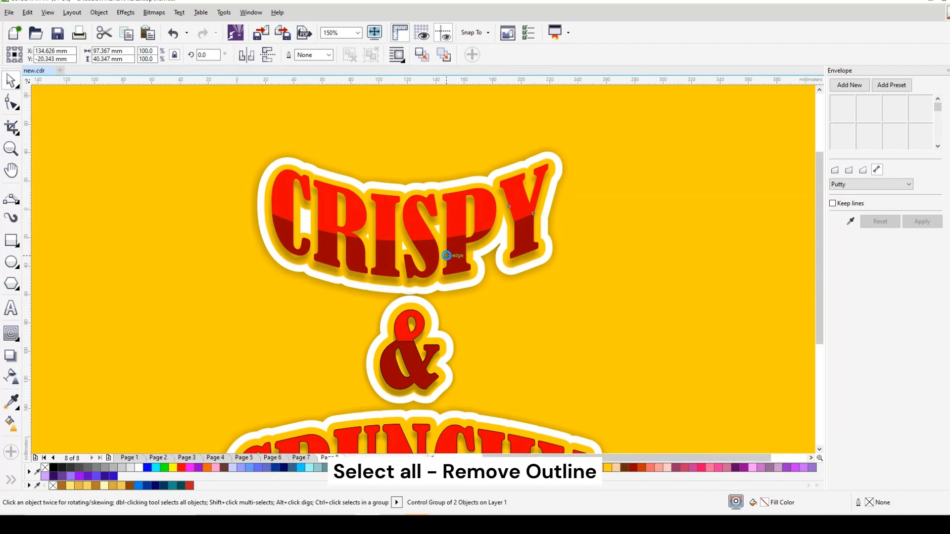
Remove the outlines from all CRISPY, ampersand and CRUNCHY lettering and contours at once
scroll(450, 255, down, 4)
scroll(453, 310, up, 2)
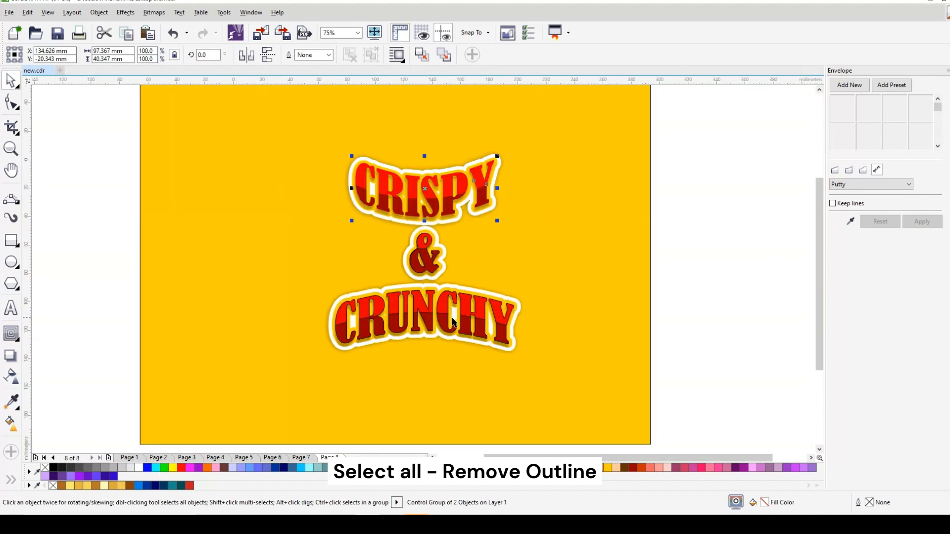
drag(75, 111, 632, 416)
key(ctrl+a)
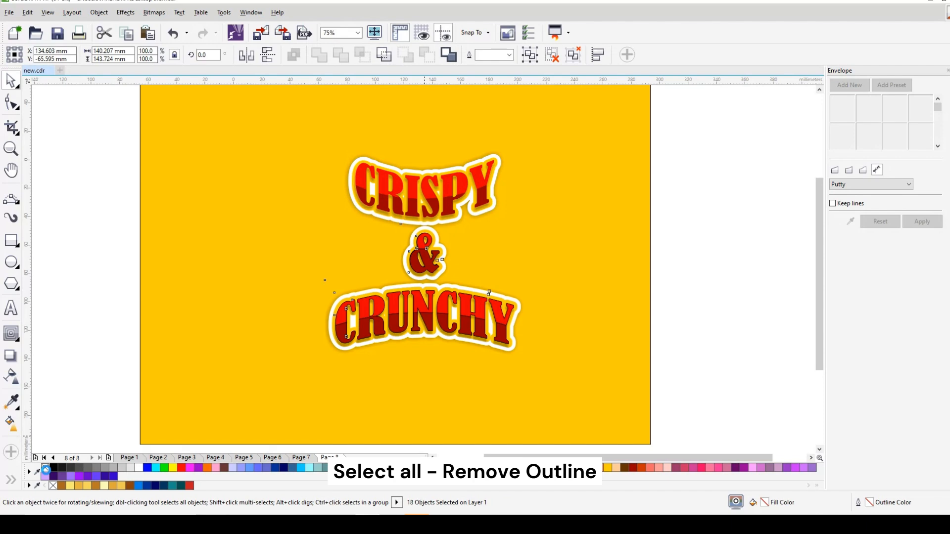
right_click(46, 469)
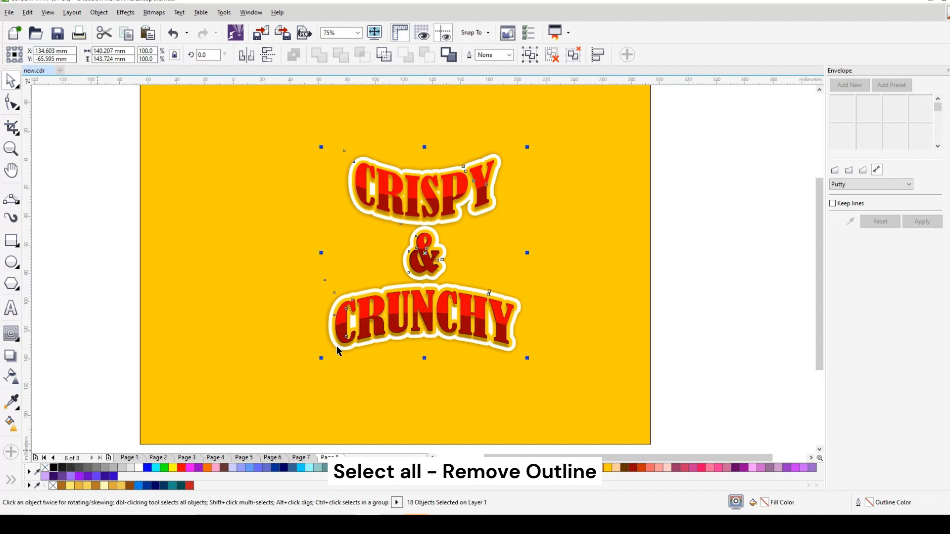
scroll(428, 248, up, 2)
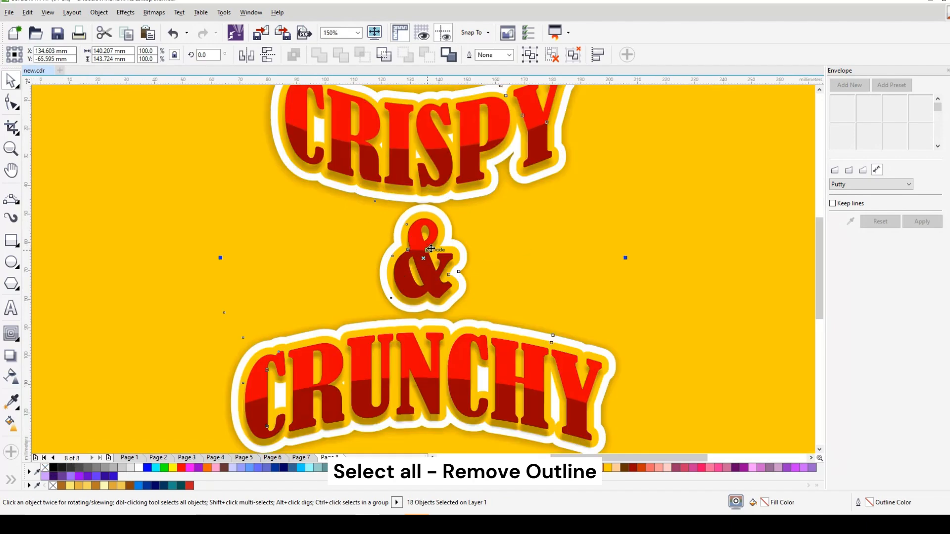
scroll(432, 255, down, 2)
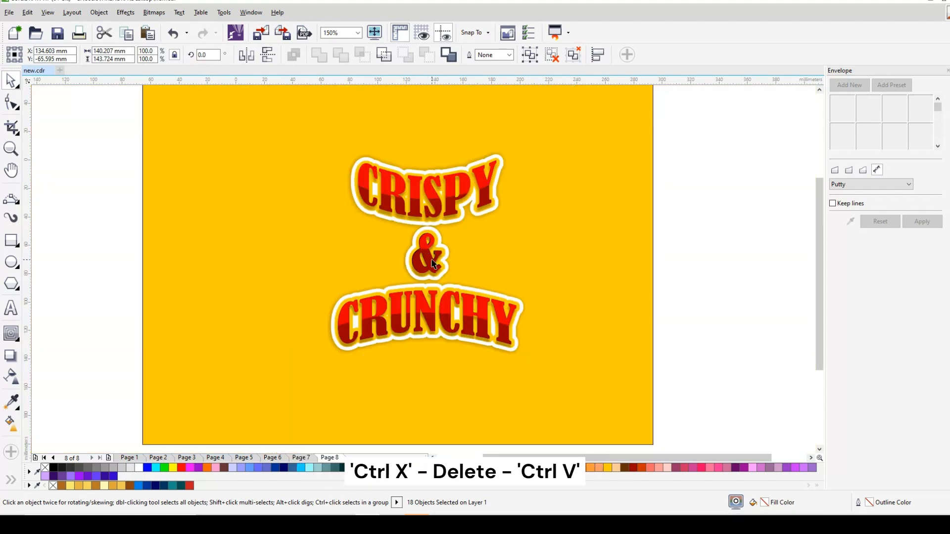
Cut the red ampersand, delete the black ampersand text underneath it, and paste the red one back in place
scroll(431, 261, up, 4)
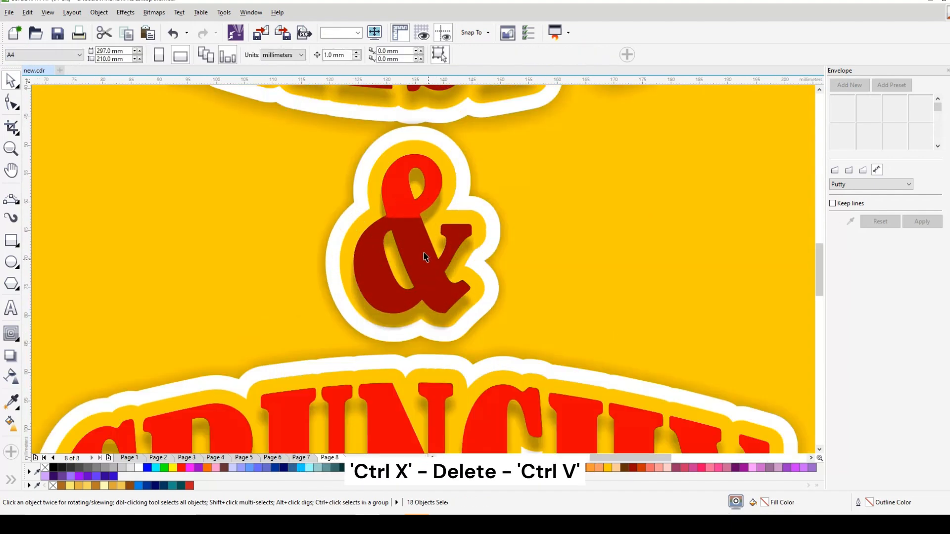
click(424, 256)
drag(424, 257, 616, 264)
key(ctrl+z)
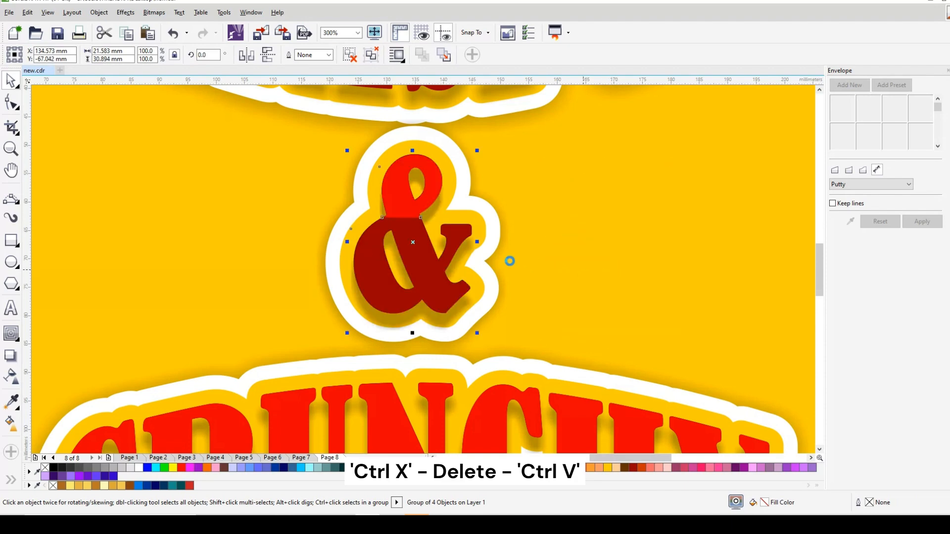
key(ctrl+x)
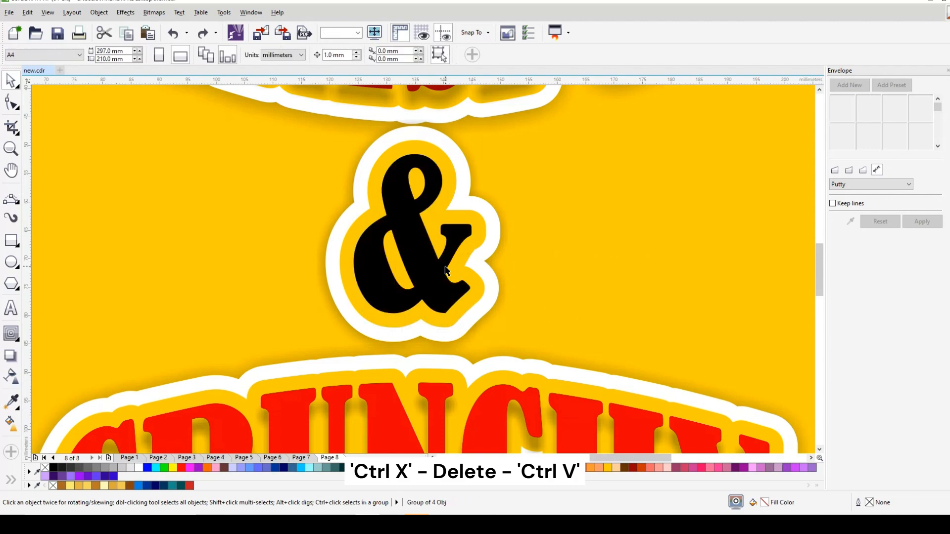
ctrl+click(442, 268)
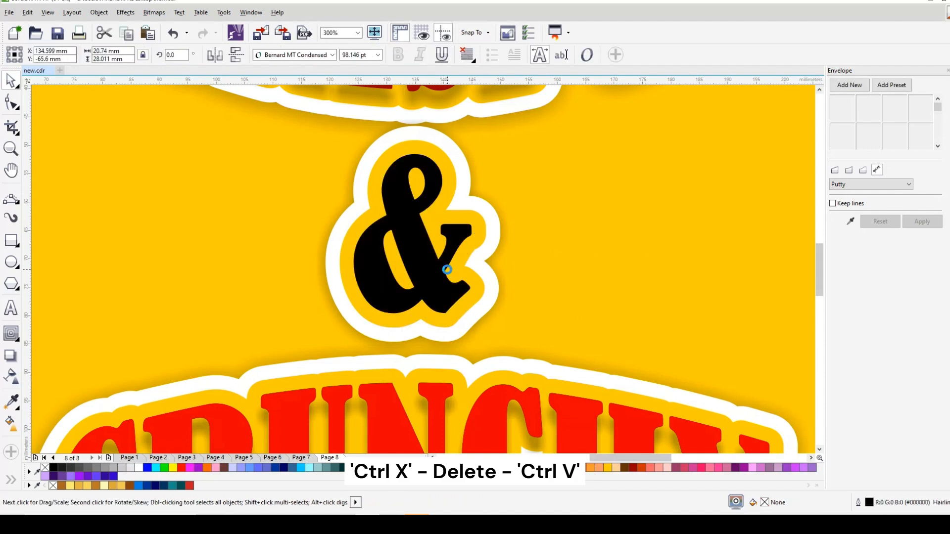
key(Delete)
key(ctrl+v)
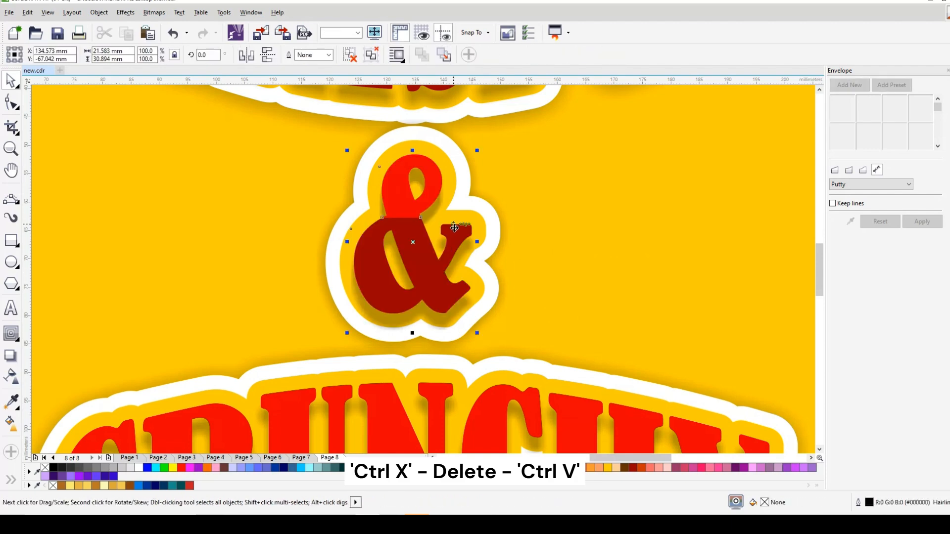
Cut the red CRUNCHY lettering, delete the black CRUNCHY text underneath, and paste the red lettering back in place
scroll(464, 251, down, 3)
click(429, 351)
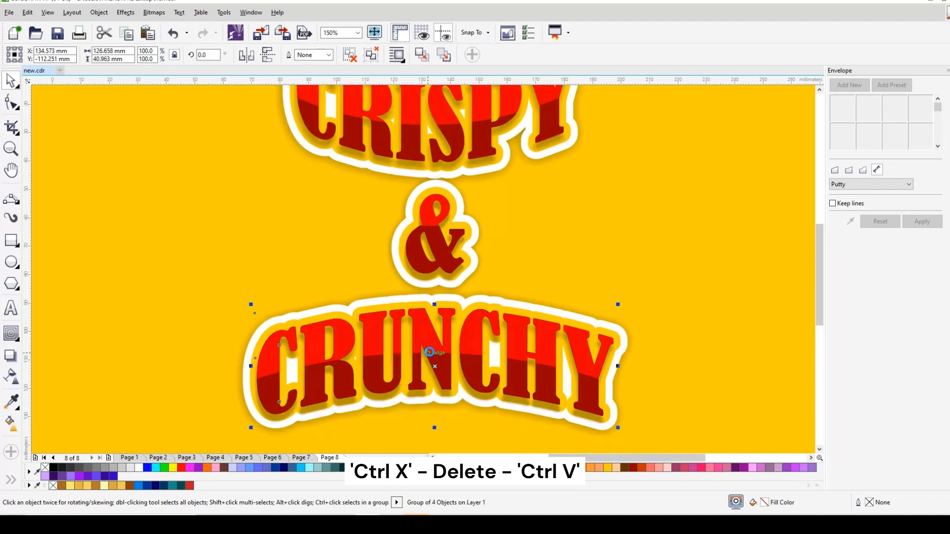
ctrl+click(430, 351)
key(ctrl+x)
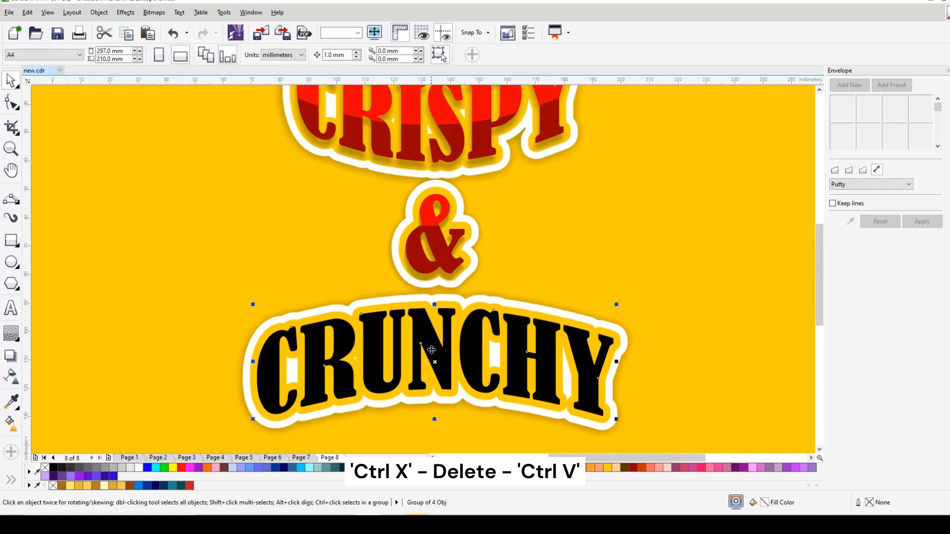
ctrl+click(432, 350)
key(Delete)
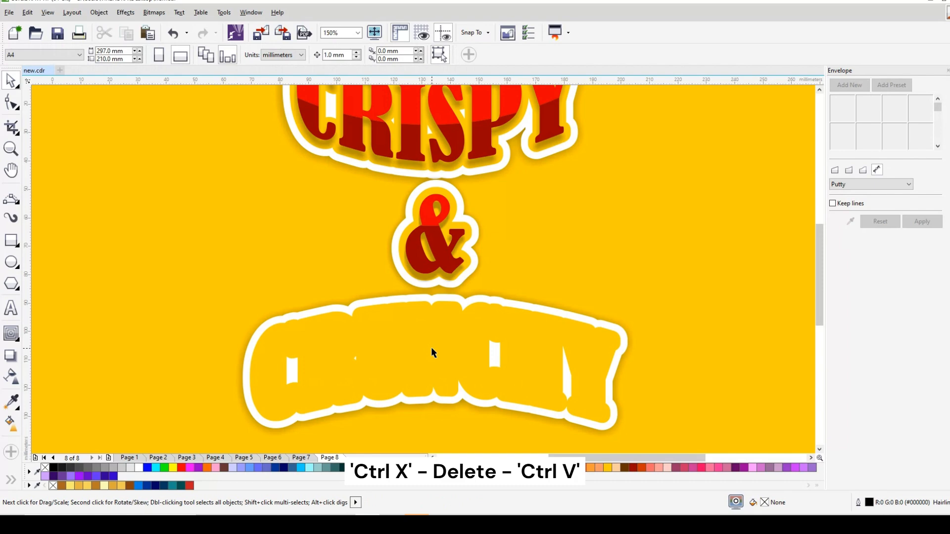
key(ctrl+v)
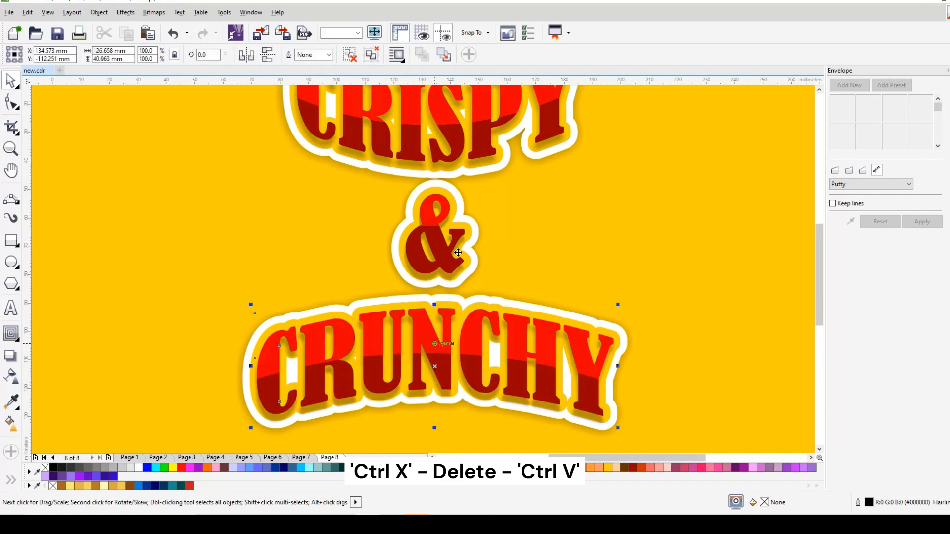
Group the CRISPY, ampersand and CRUNCHY lettering with their white contours and shadows into one object
scroll(457, 252, down, 2)
drag(112, 111, 654, 416)
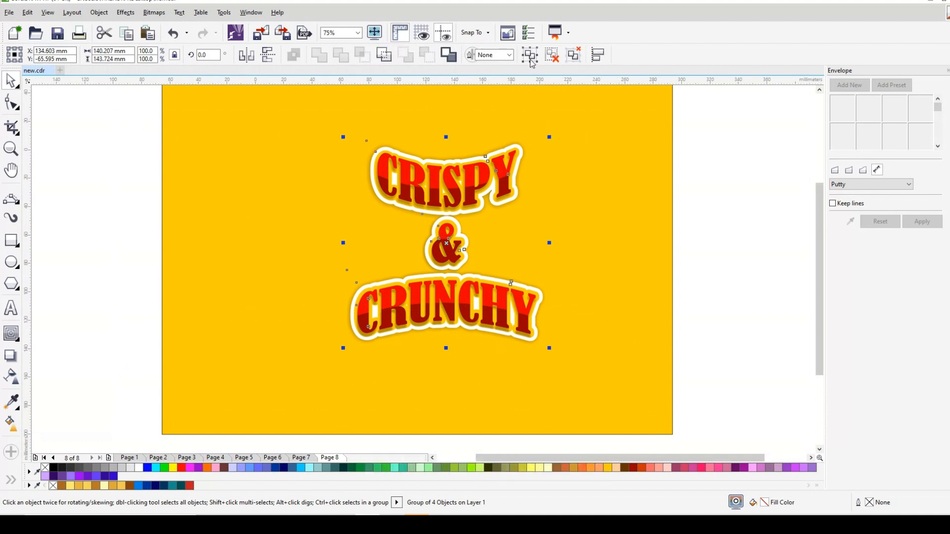
click(529, 58)
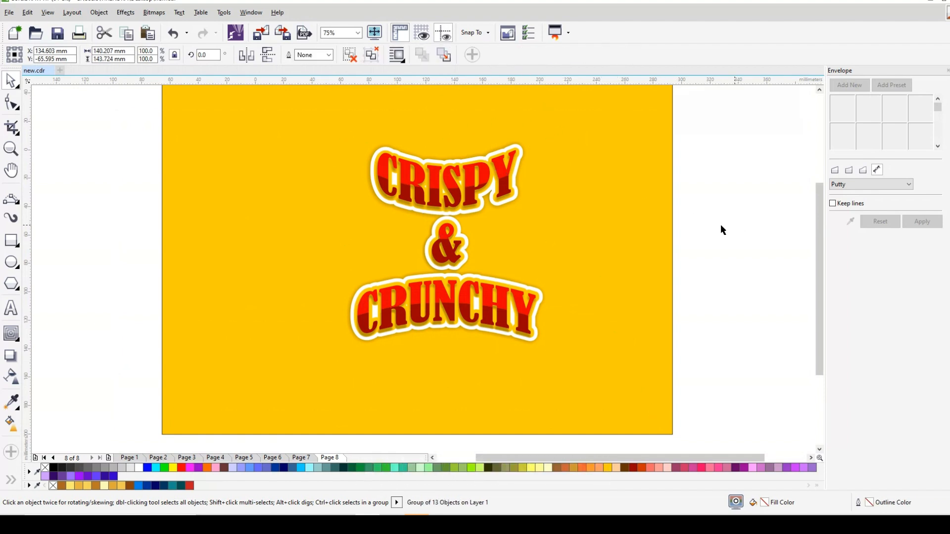
key(Escape)
scroll(444, 223, up, 1)
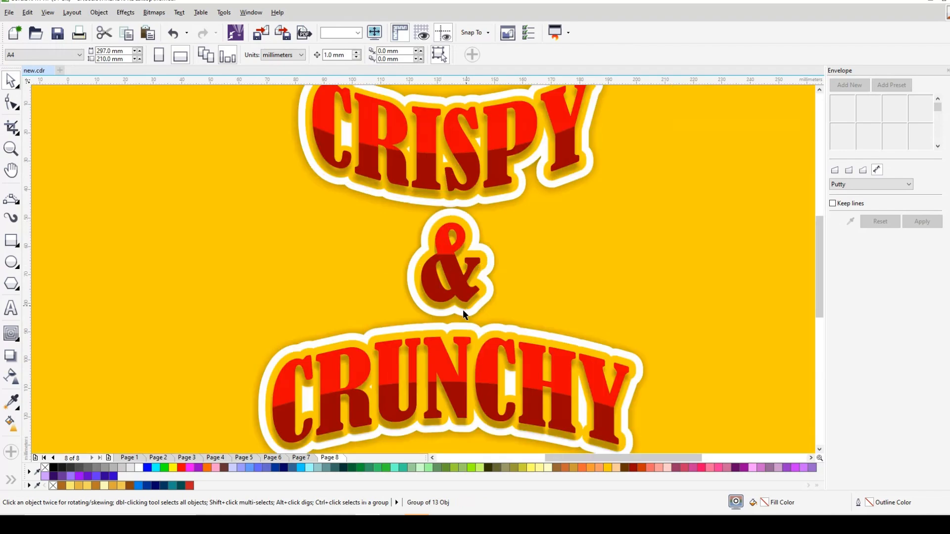
click(442, 349)
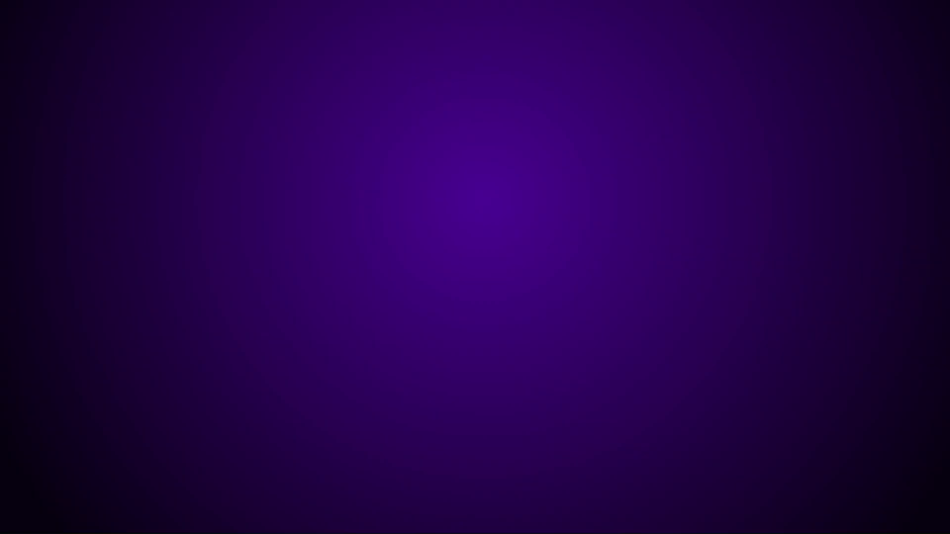